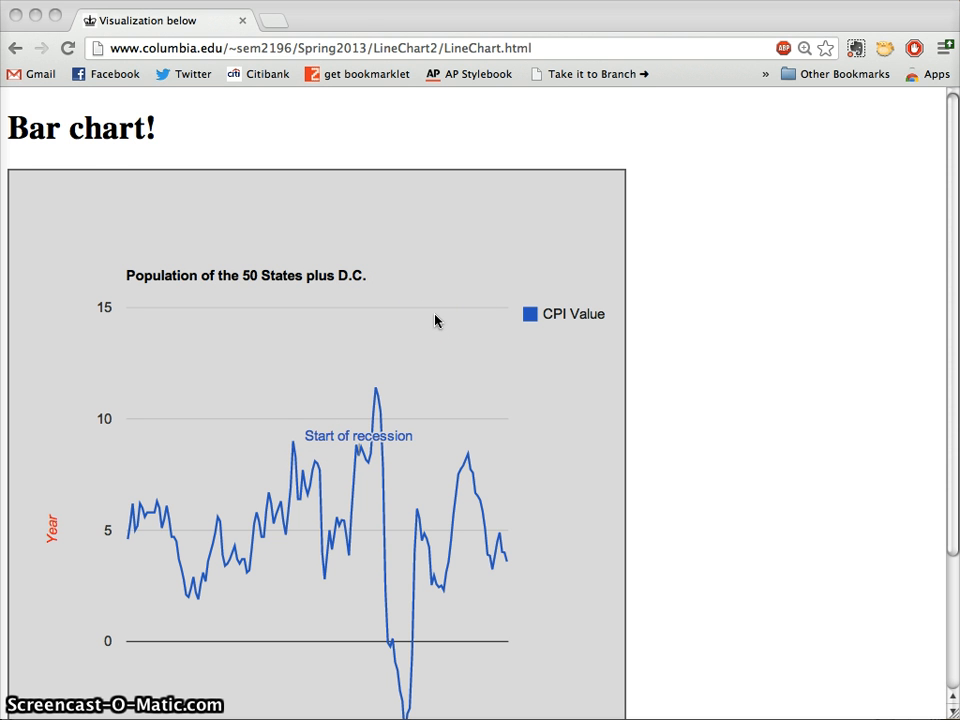
Leave the Chrome CPI chart page by showing all open windows with Mission Control
key(F3)
Open FREDdata.json from GoogleVizNew in Aptana and scroll through its monthly CPIData entries
click(856, 160)
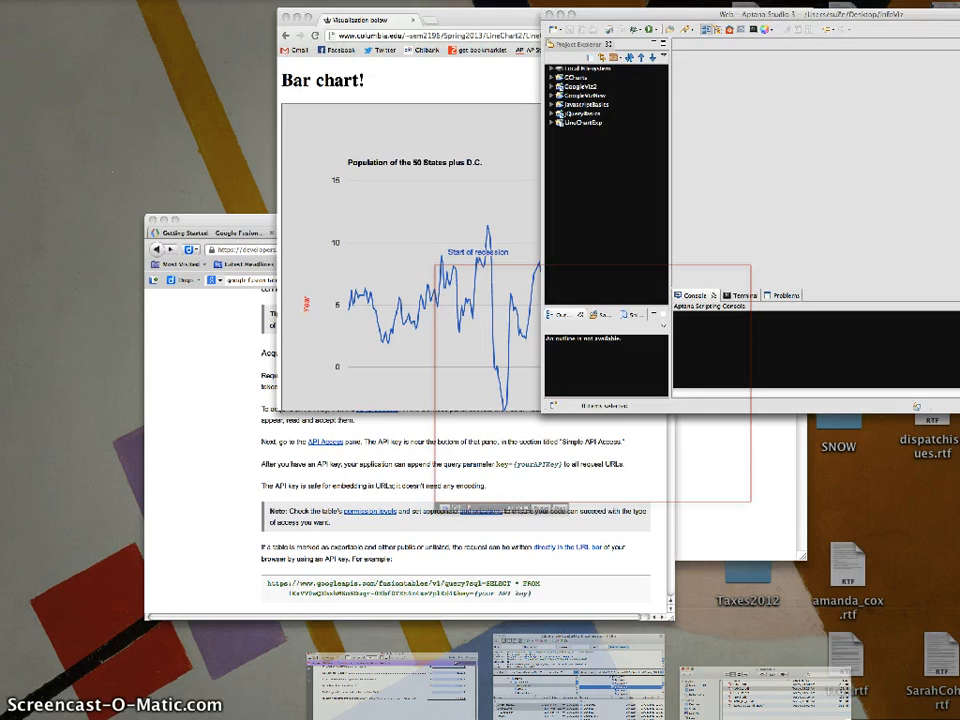
click(19, 154)
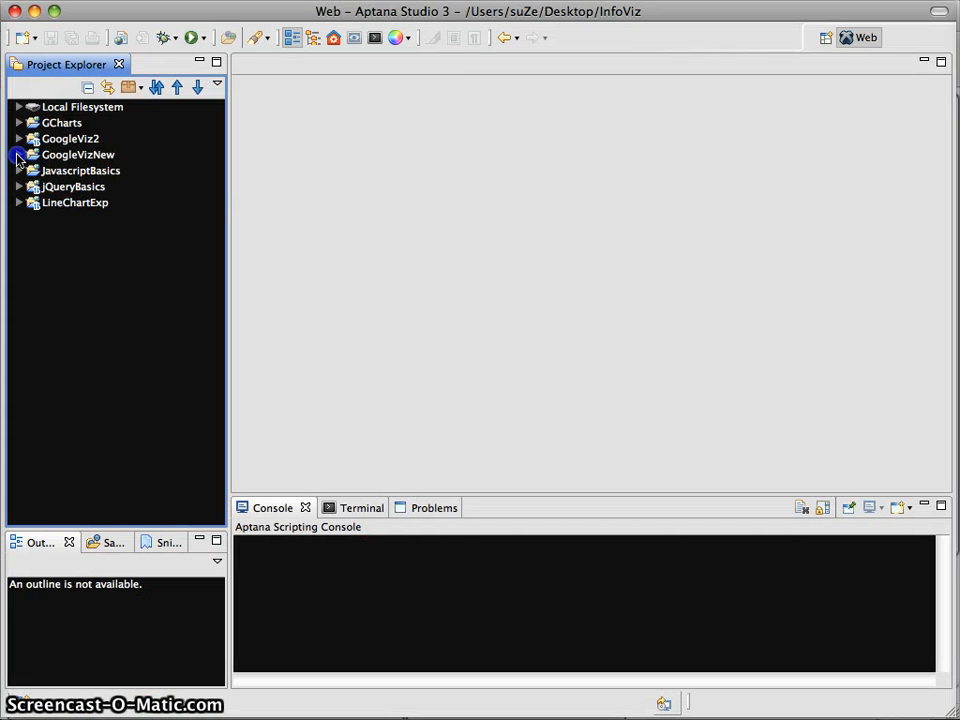
click(70, 172)
double_click(70, 172)
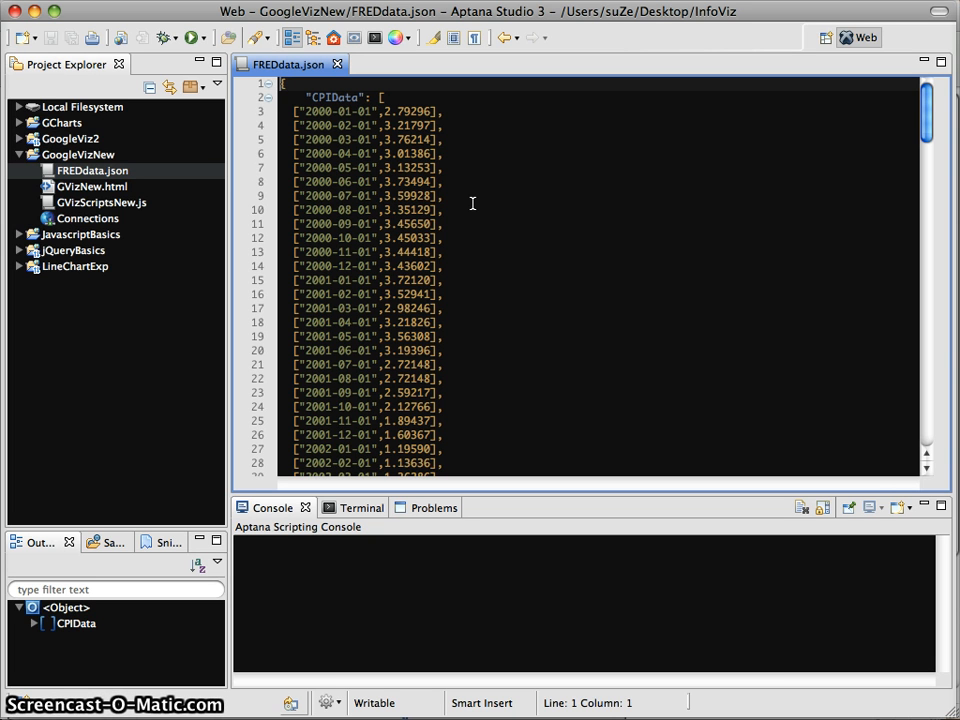
scroll(473, 204, down, 20)
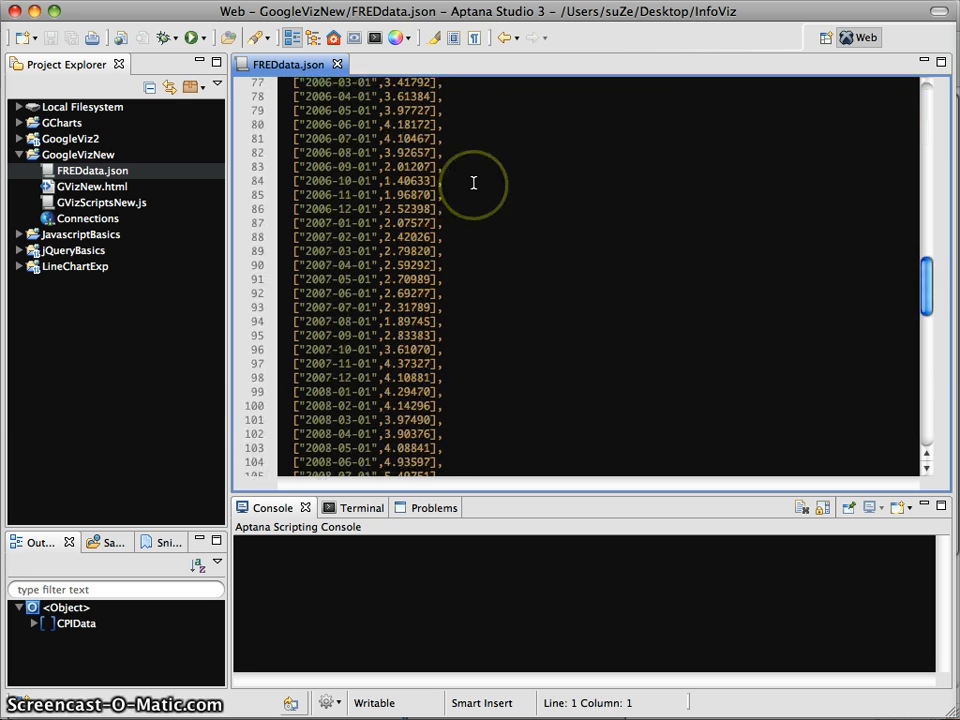
scroll(473, 183, up, 4)
scroll(473, 183, up, 20)
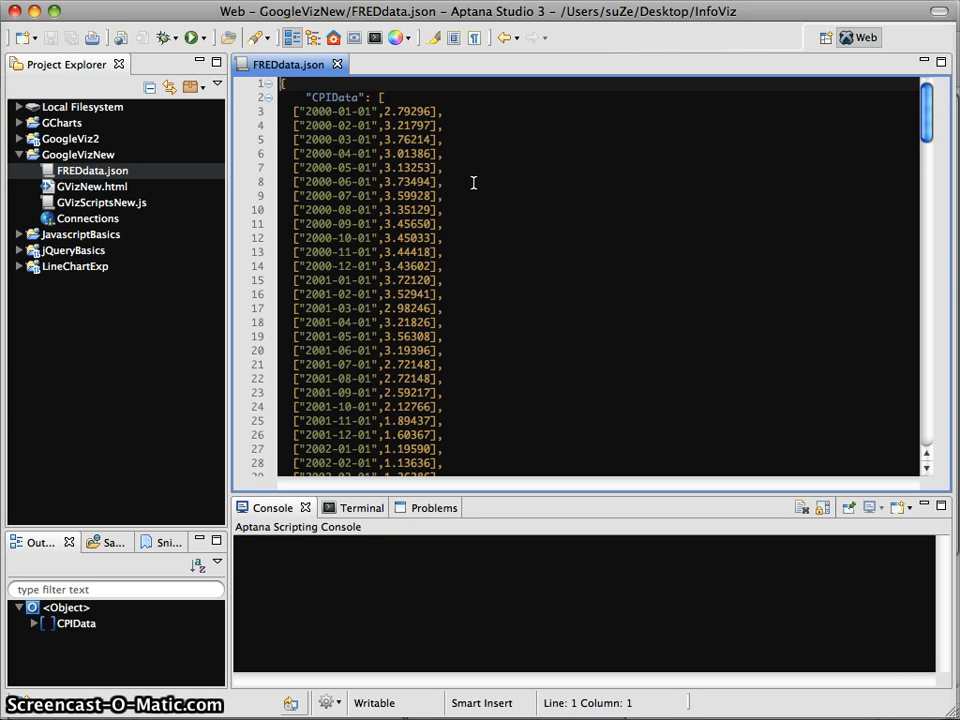
Delete and restore the trailing comma on line 4 of FREDdata.json, then collapse GoogleVizNew
click(452, 123)
key(BackSpace)
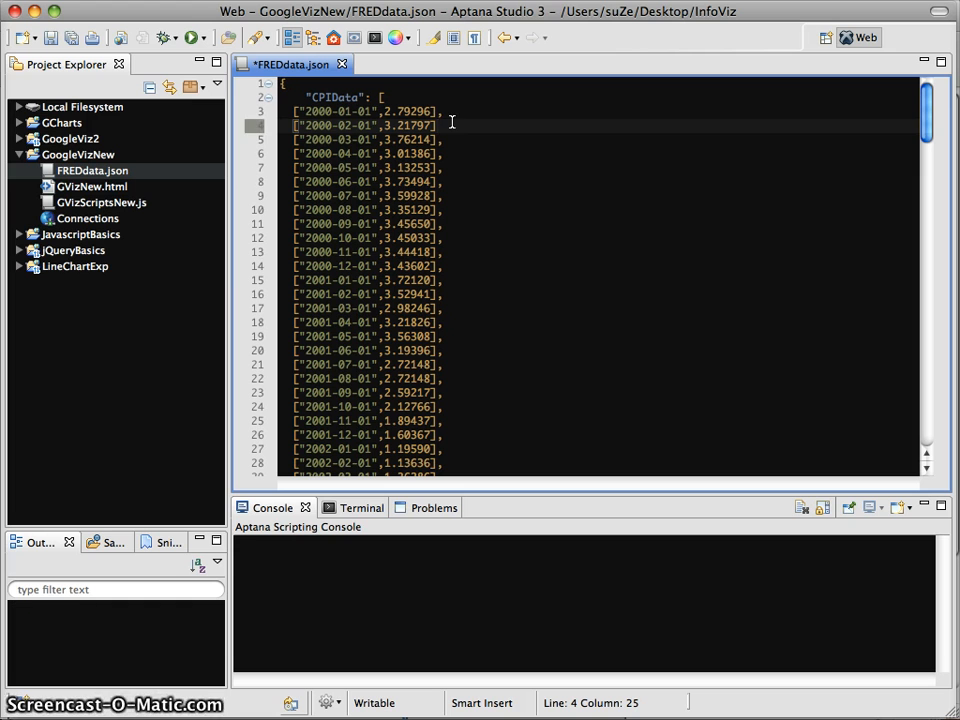
key(super+z)
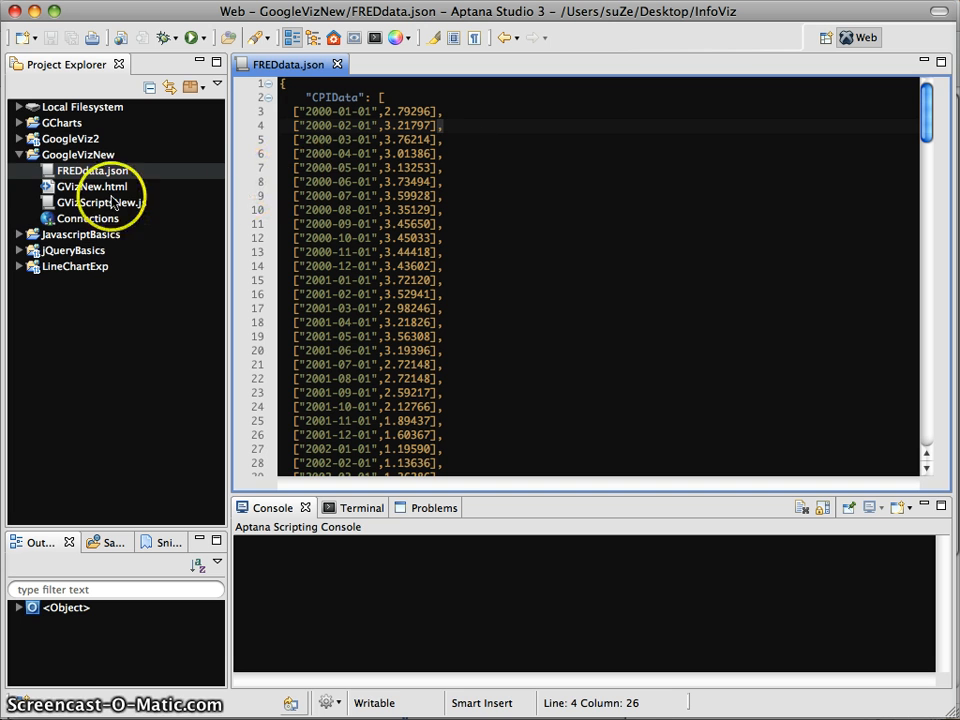
click(20, 155)
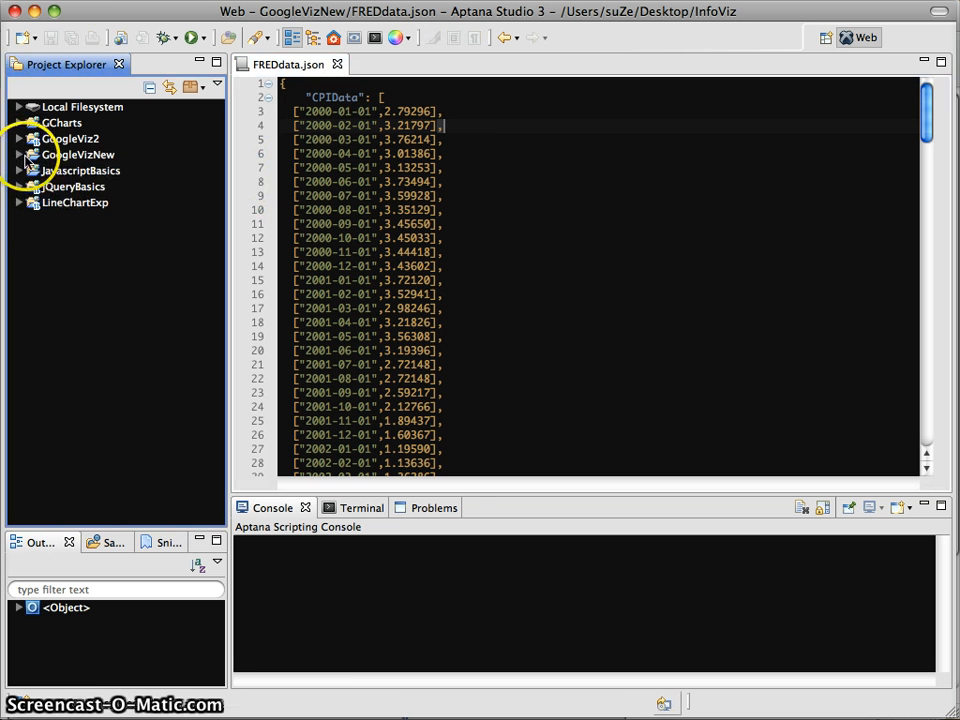
Create a new web project named DynamicDataChart
right_click(47, 246)
mouse_move(122, 272)
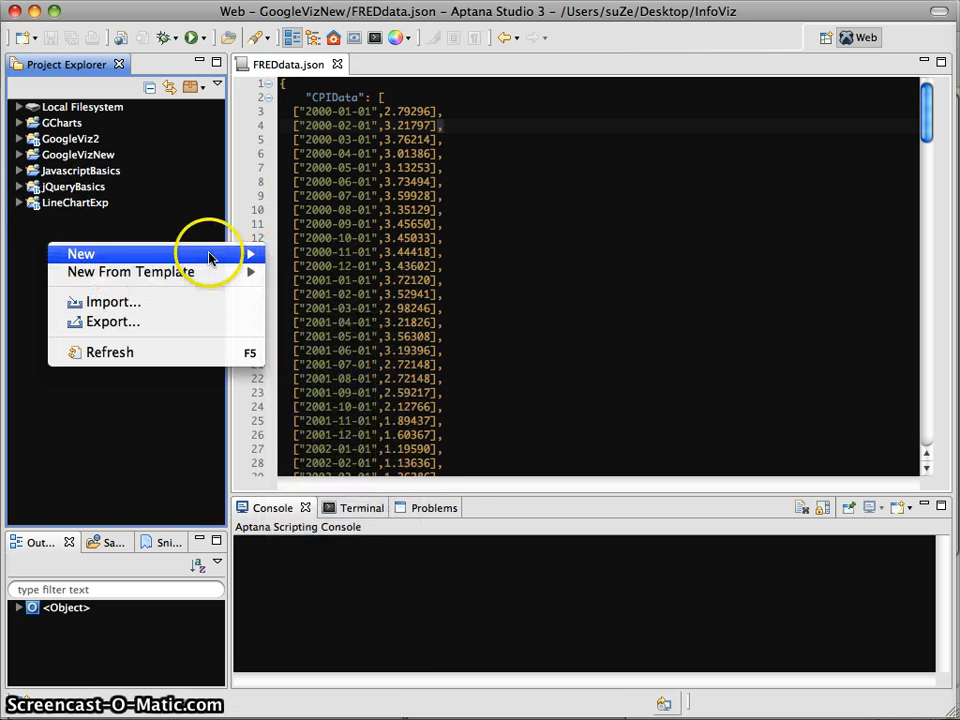
mouse_move(208, 254)
click(320, 345)
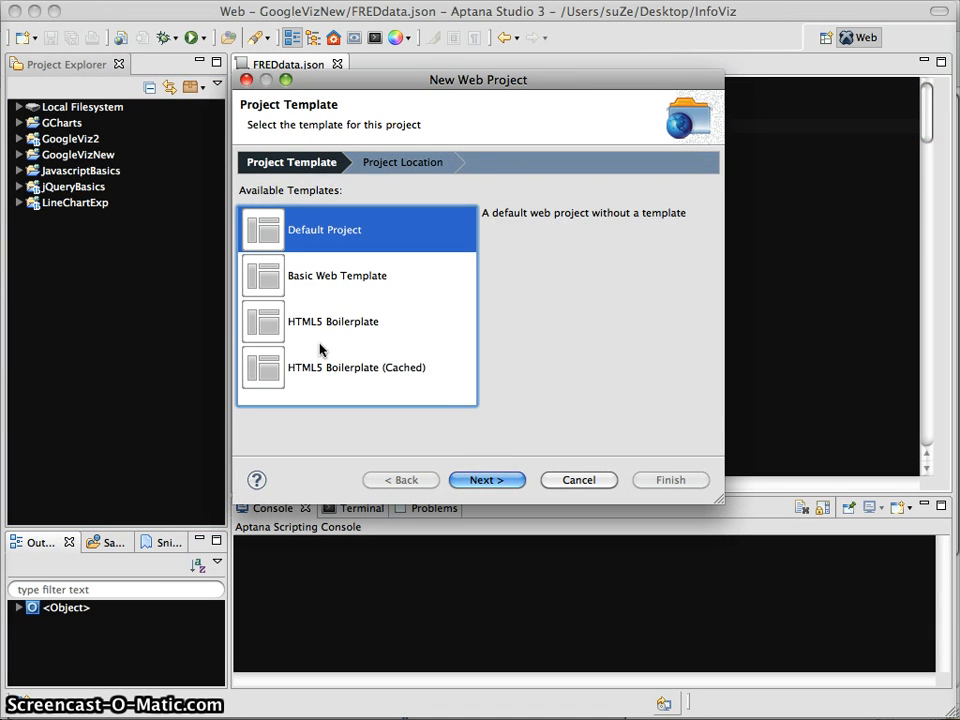
key(Return)
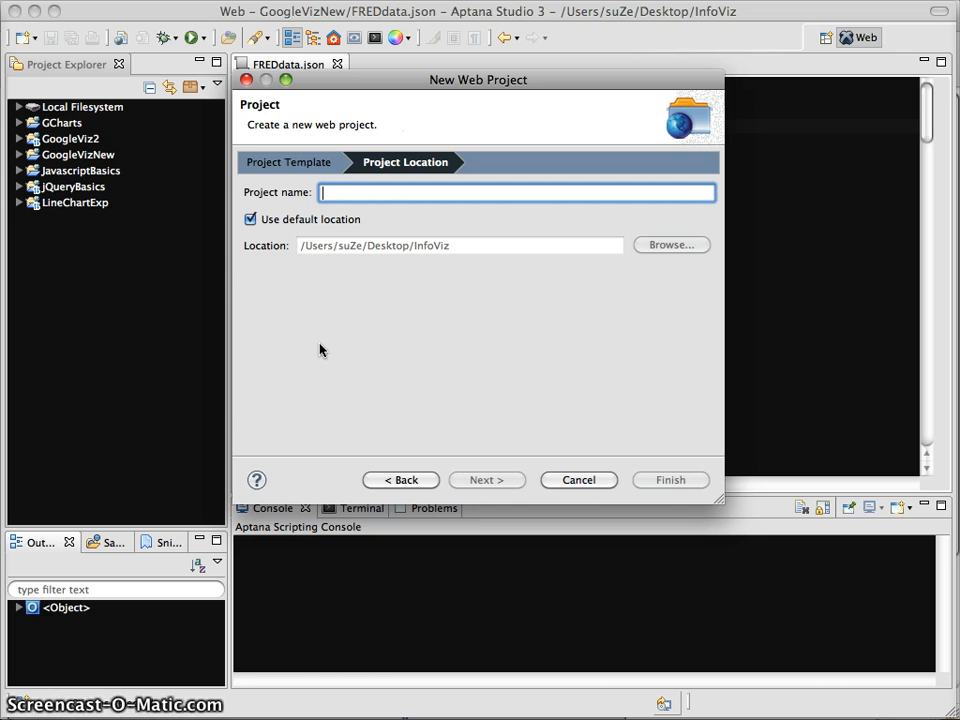
text(DynamicData)
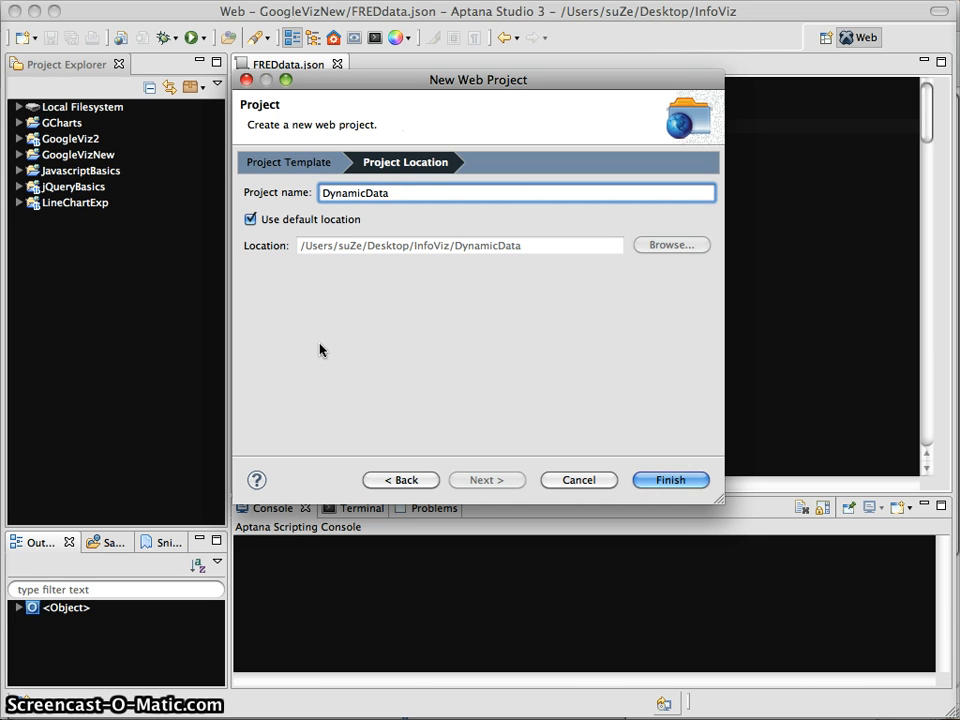
text(Chart)
key(Return)
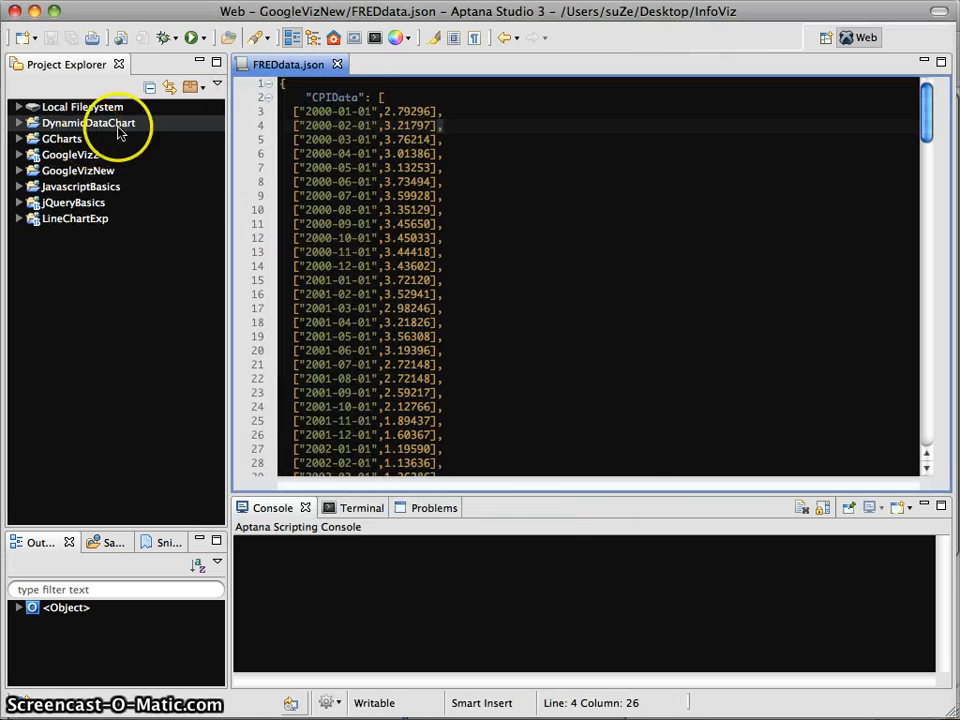
Paste the copied GoogleVizNew files into DynamicDataChart and collapse GoogleVizNew
click(28, 126)
click(20, 123)
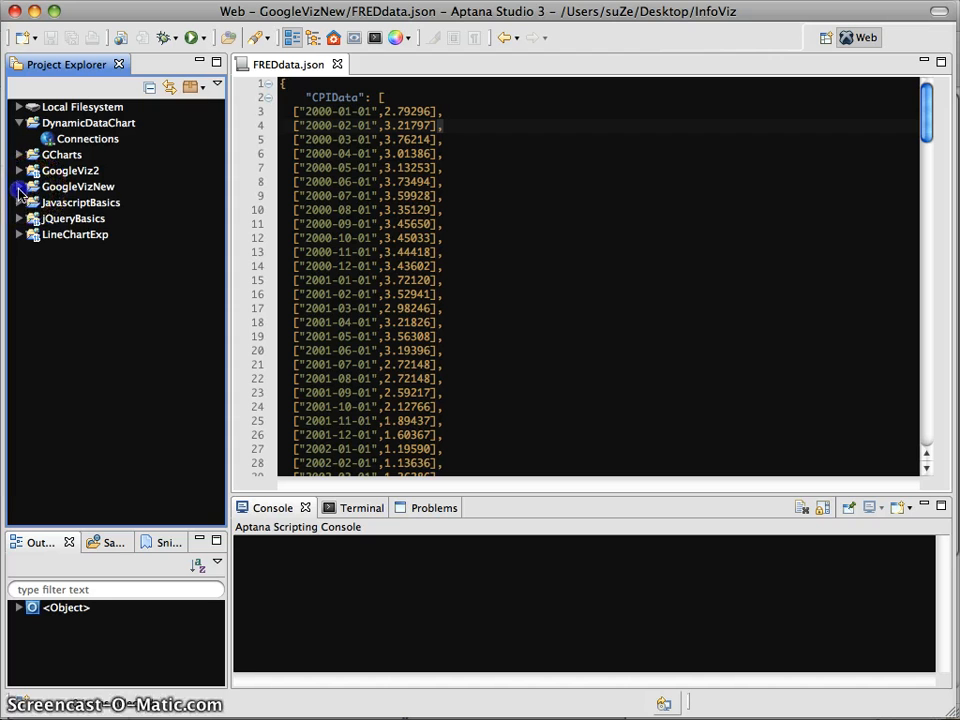
click(19, 189)
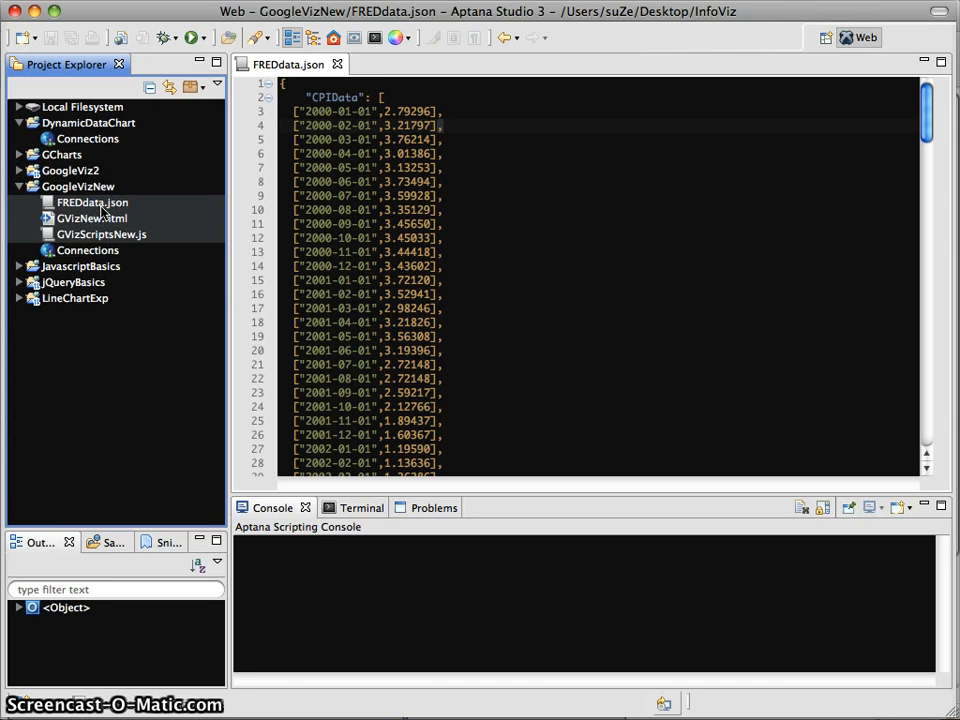
right_click(62, 125)
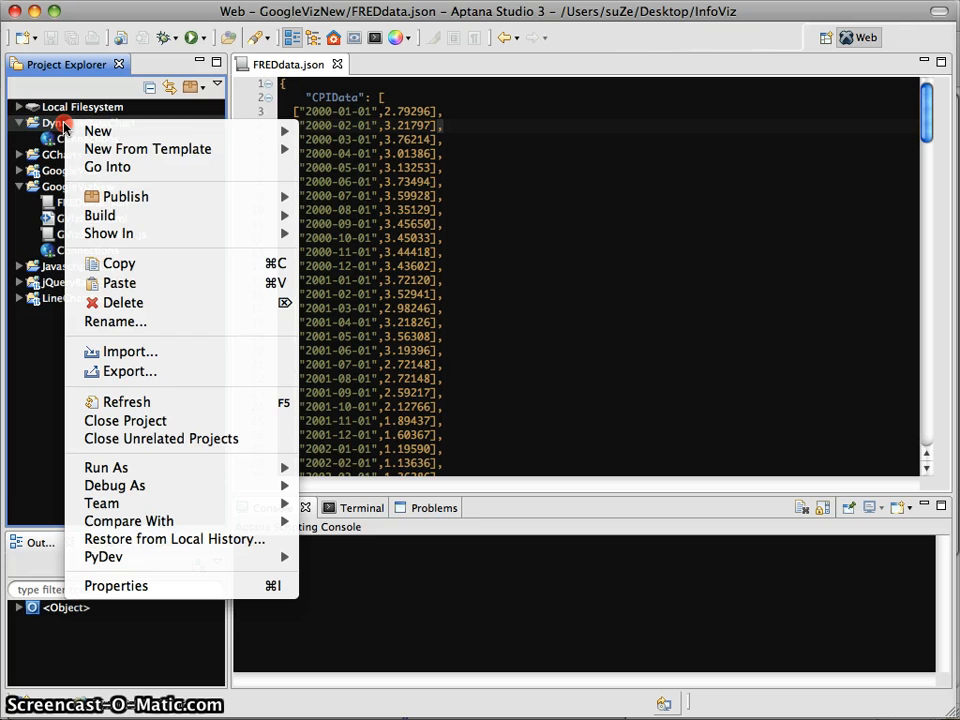
click(100, 283)
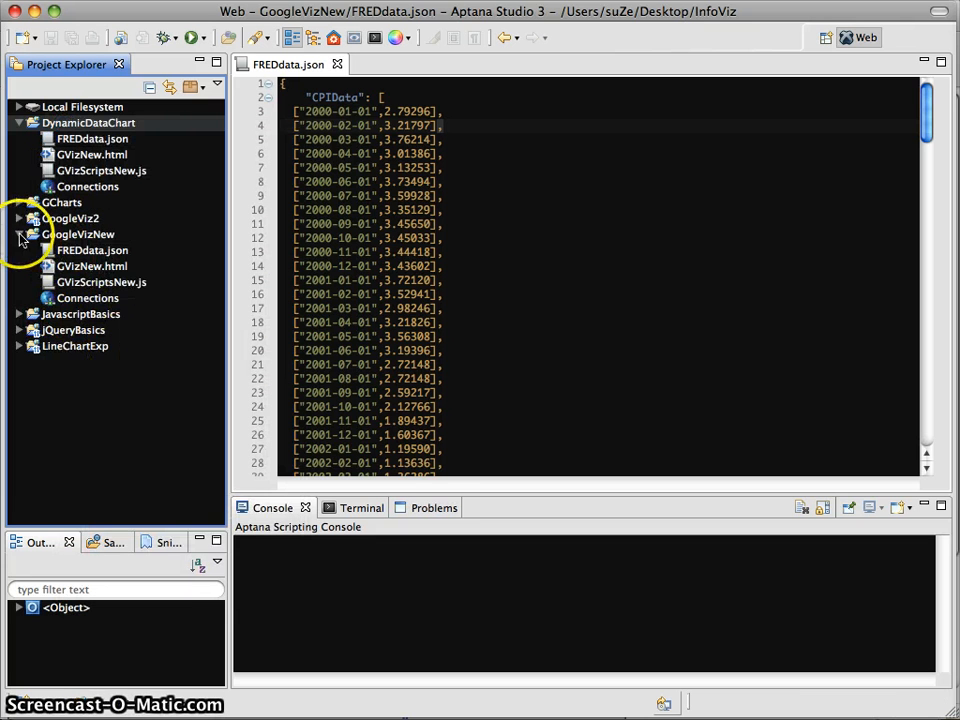
click(19, 234)
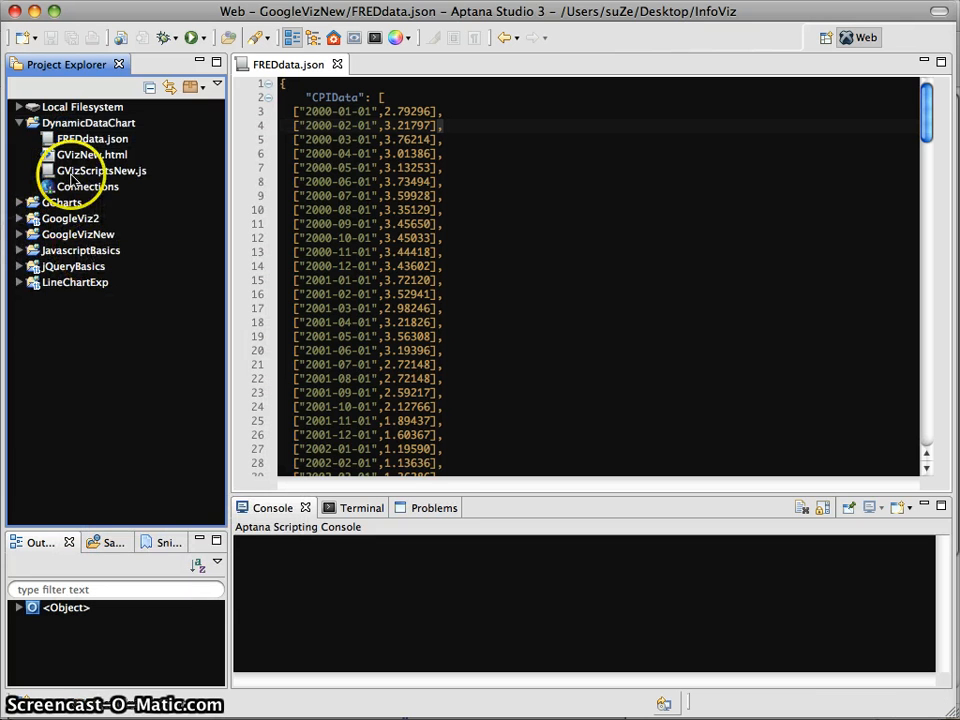
Close FREDdata.json and select GVizNew.html in the DynamicDataChart project
click(337, 65)
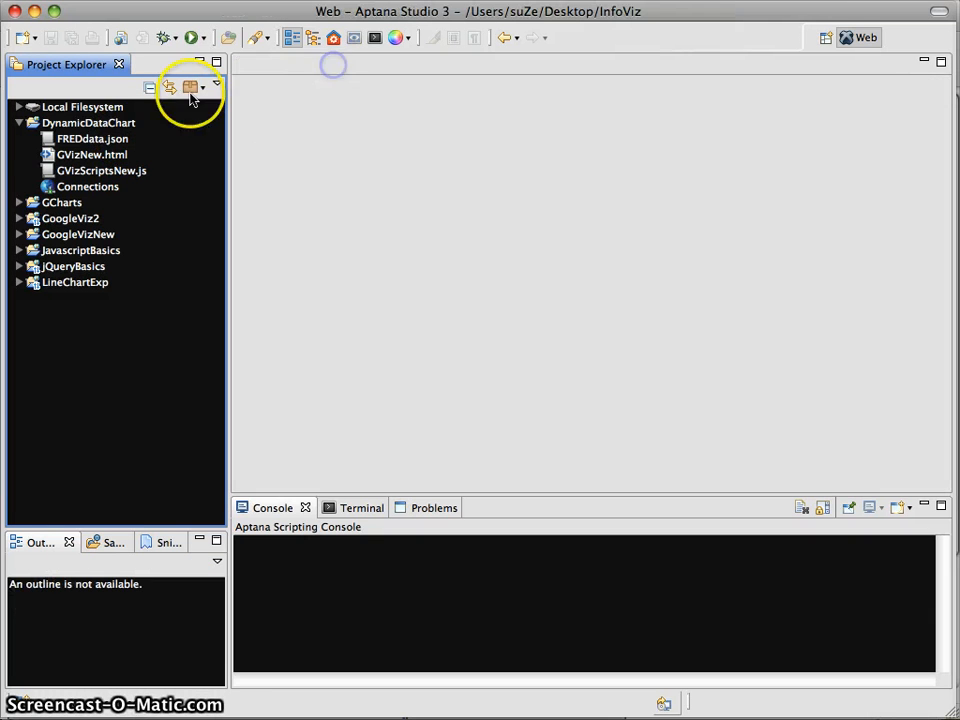
click(94, 157)
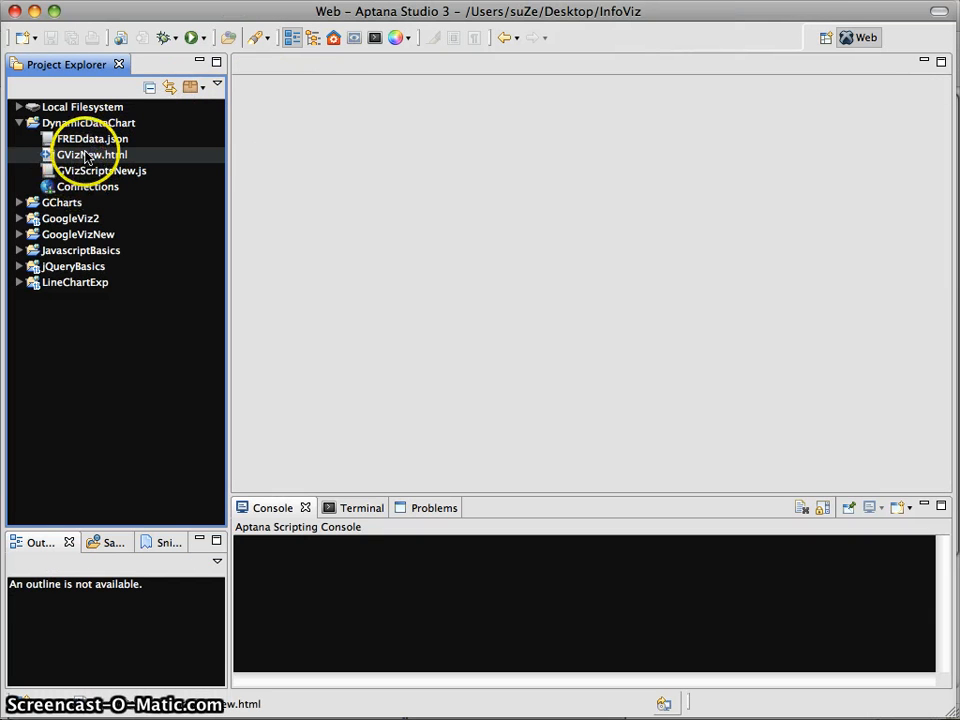
right_click(60, 156)
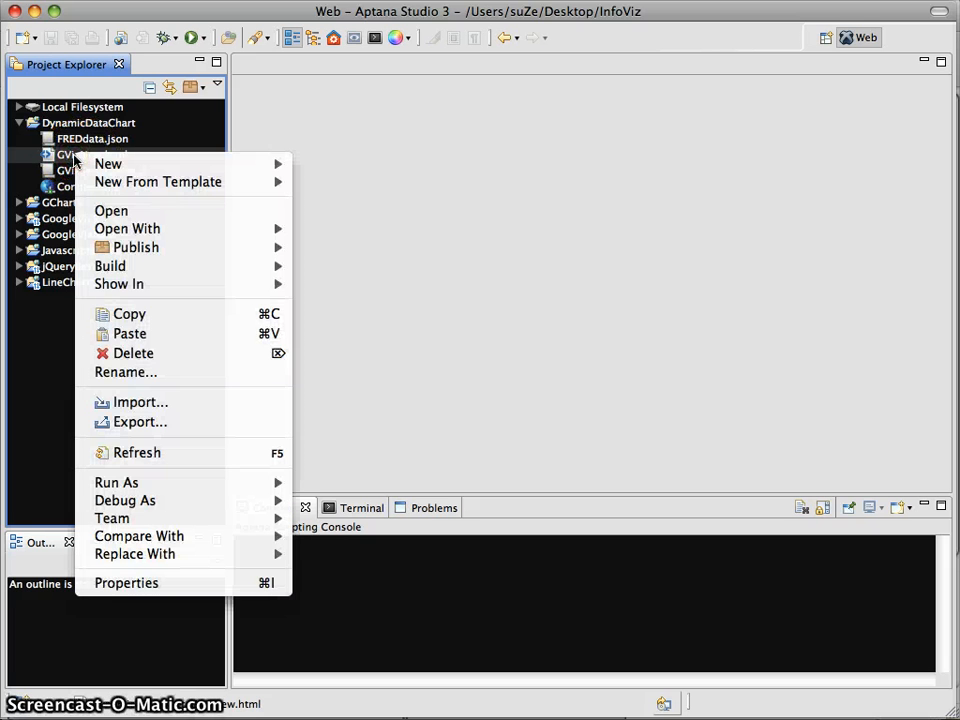
click(57, 157)
Open GVizNew.html, GVizScriptsNew.js and the copied FREDdata.json from DynamicDataChart
double_click(90, 156)
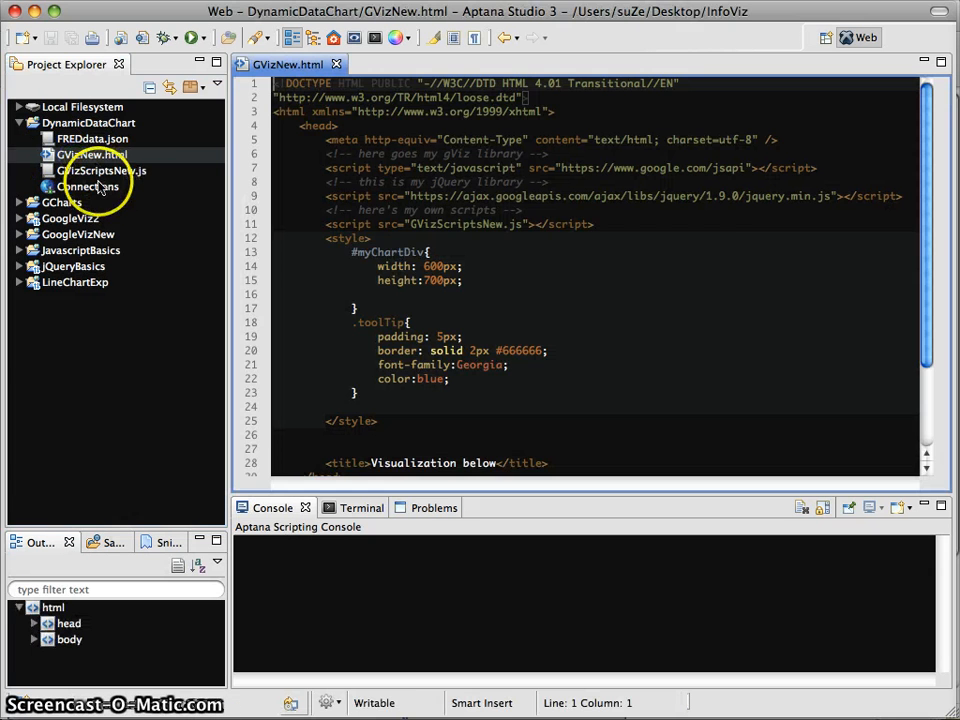
double_click(100, 171)
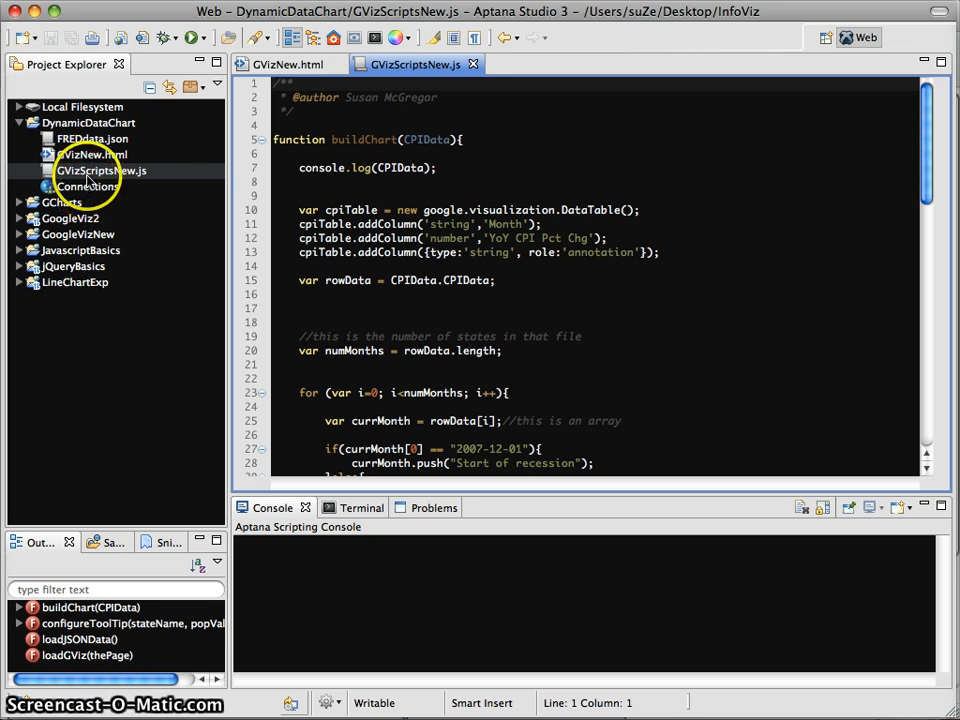
click(80, 141)
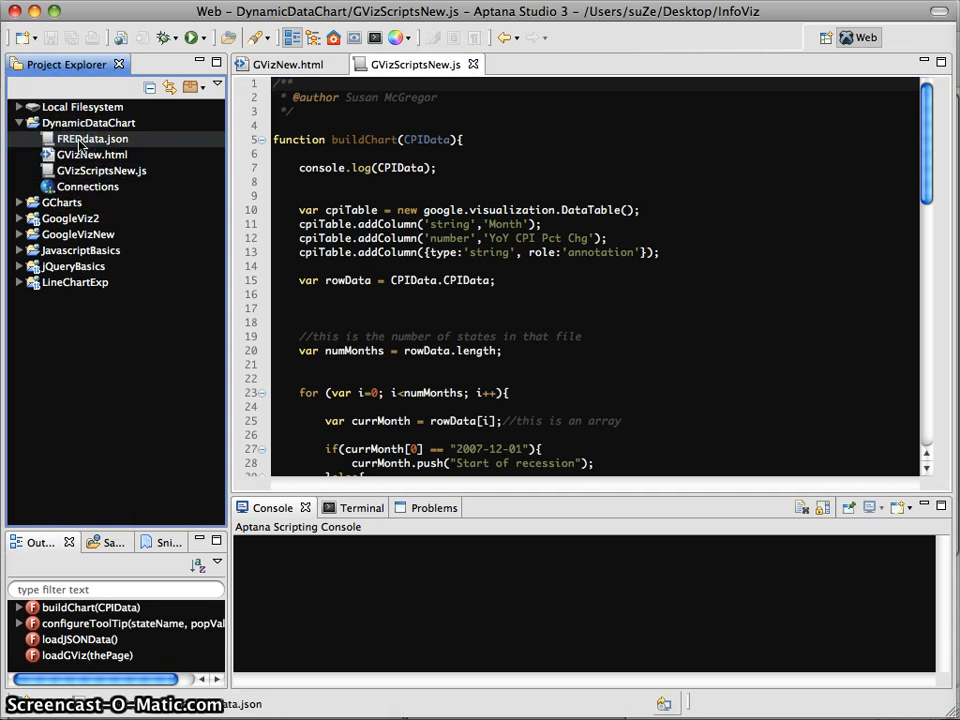
double_click(80, 141)
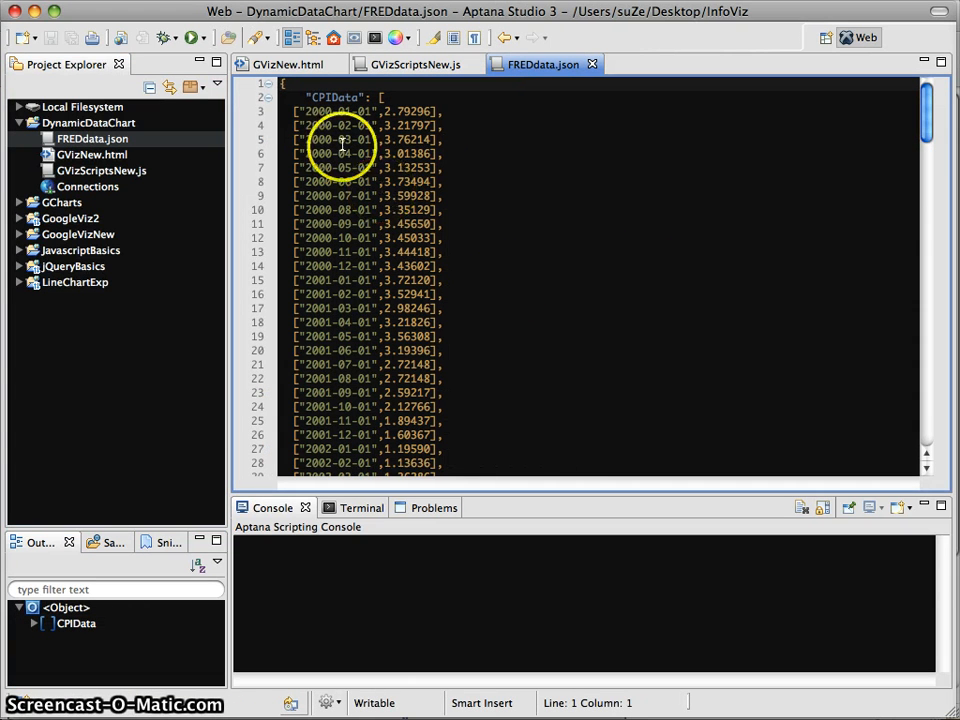
Step through the first CPIData rows in FREDdata.json, then return to GVizScriptsNew.js
drag(293, 111, 362, 113)
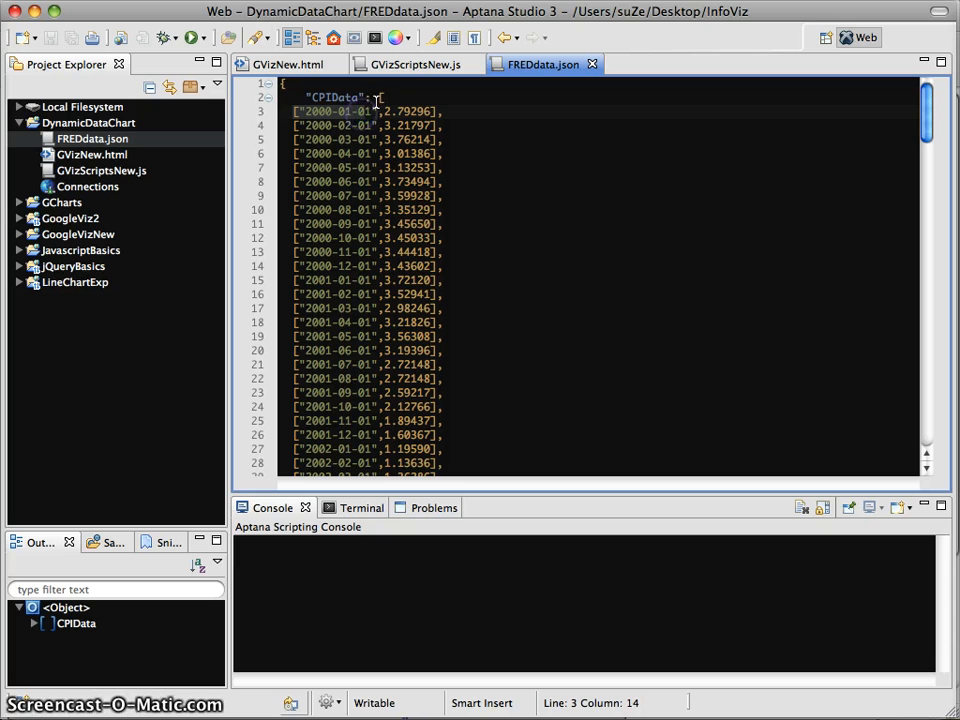
click(345, 97)
click(256, 80)
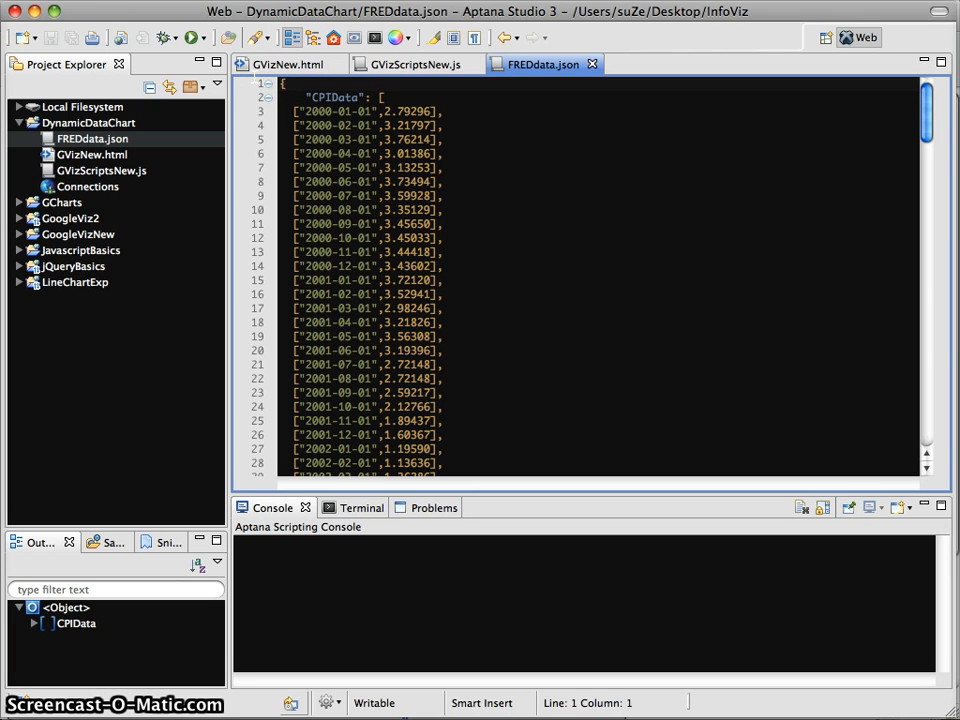
key(Right)
key(Down)
key(Right)
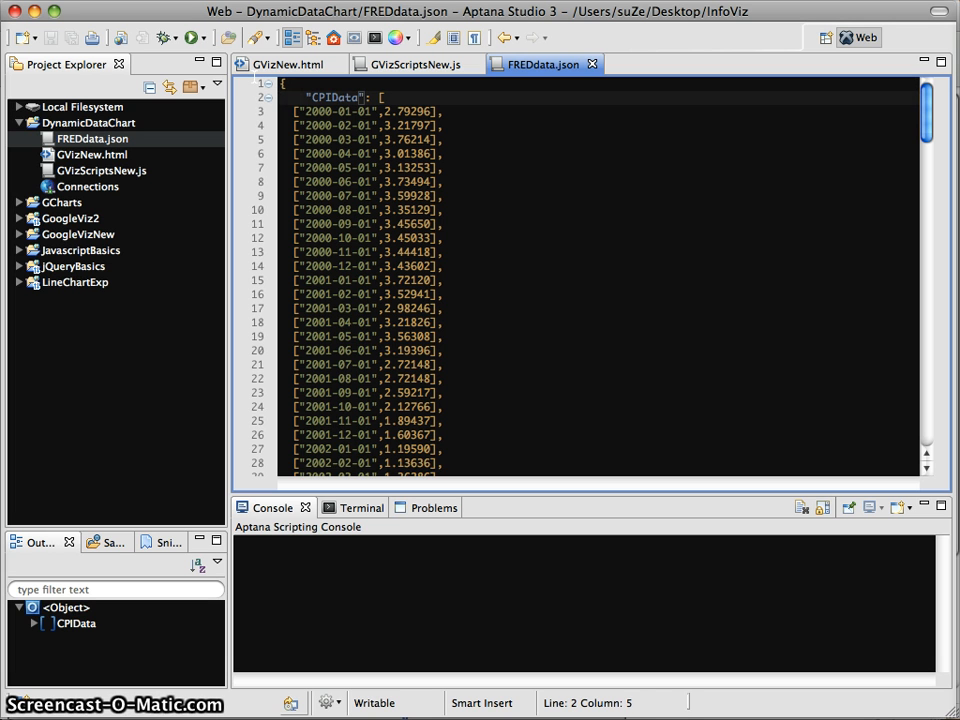
key(Right)
key(Right)
key(Right)
key(Right)
key(Right)
key(Right)
key(Right)
key(Right)
key(Right)
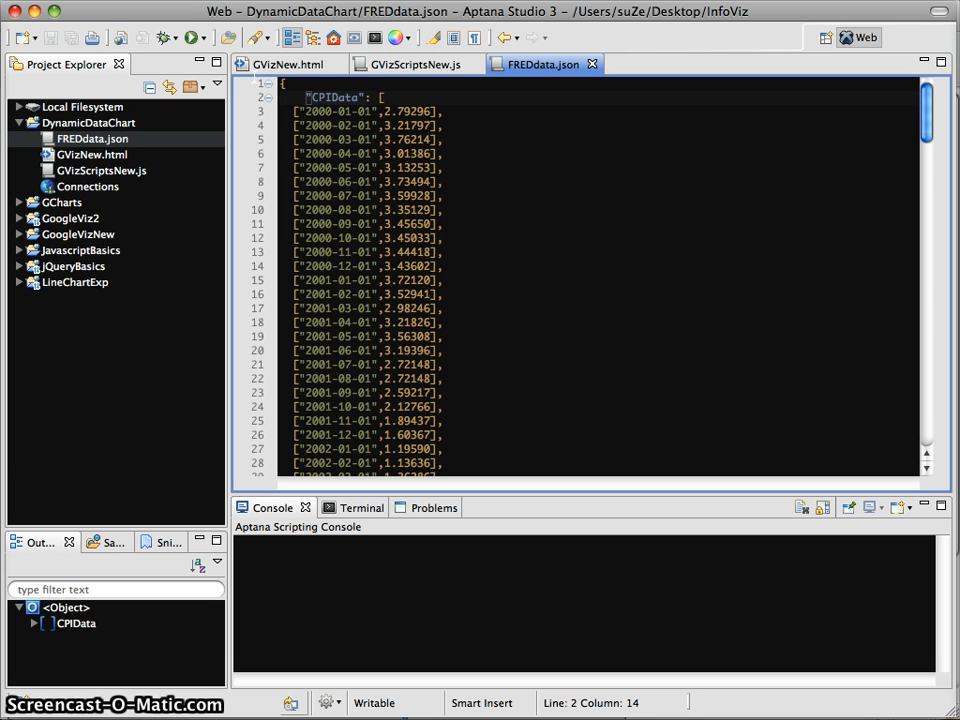
key(Right)
key(Right)
key(shift+Down)
key(shift+Down)
key(shift+Down)
key(shift+Down)
key(shift+Down)
key(shift+Down)
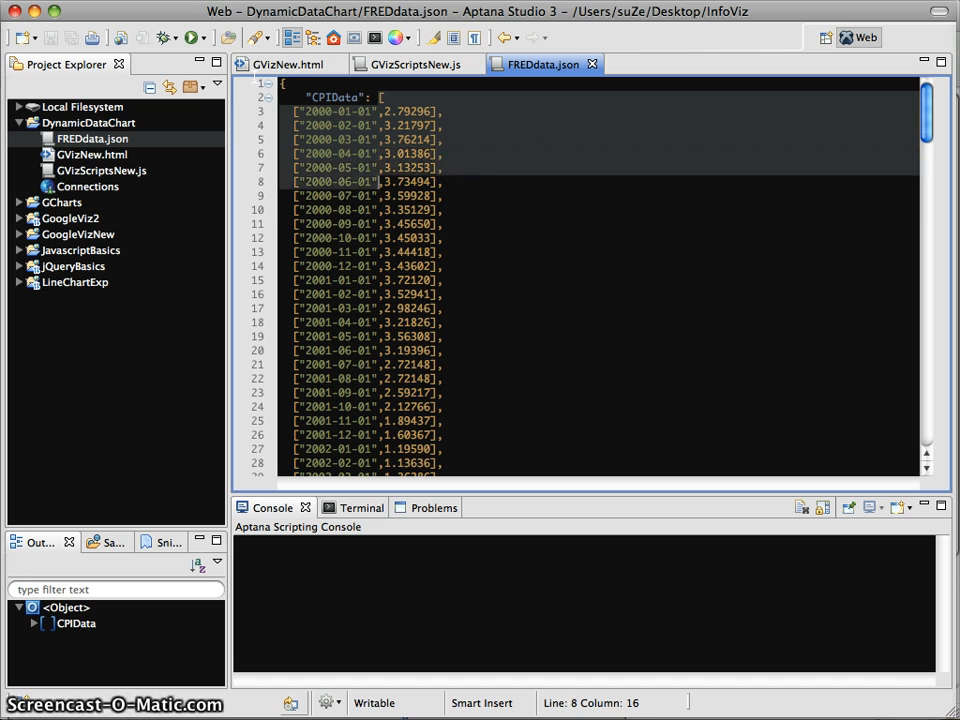
key(shift+Down)
key(shift+Down)
key(shift+Down)
key(super+Up)
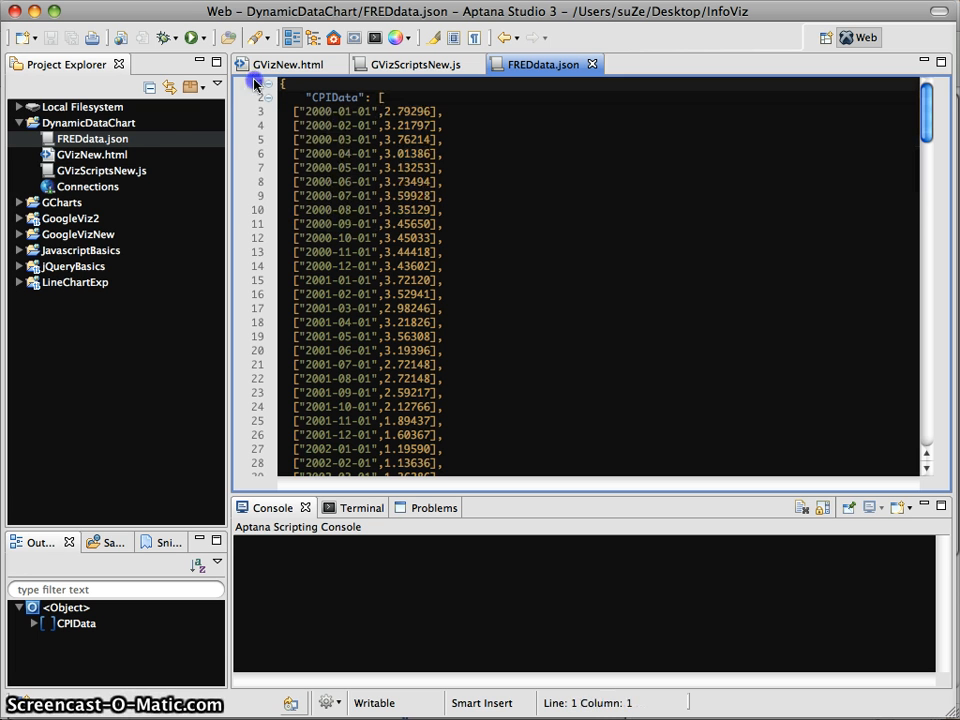
double_click(105, 170)
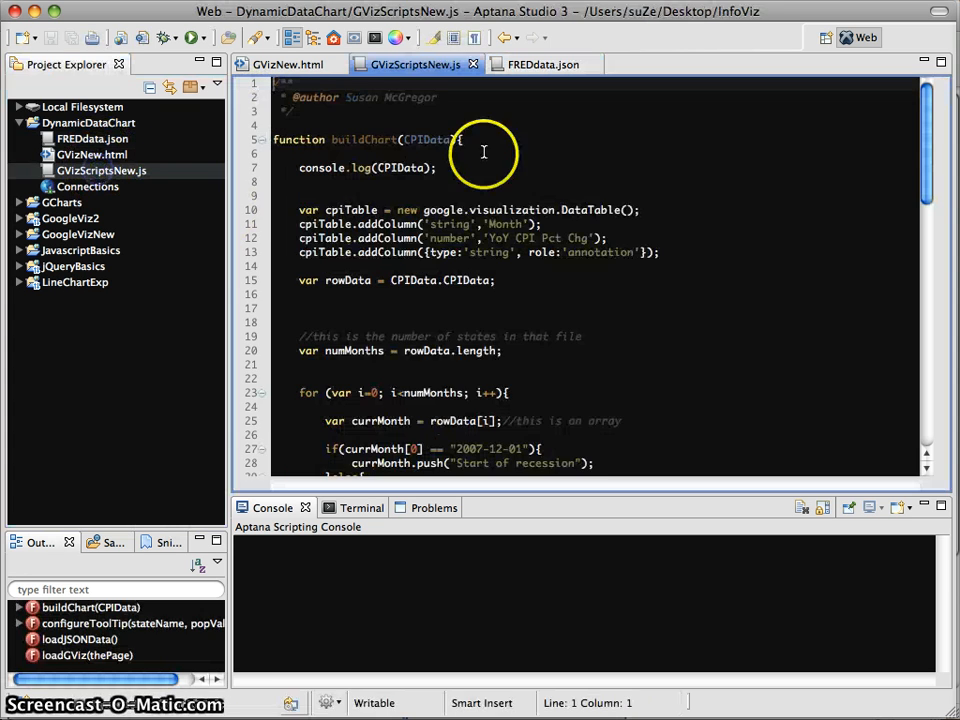
Locate the $.get call loading 'FREDdata.json' in loadJSONData, then show all open windows
scroll(666, 189, down, 18)
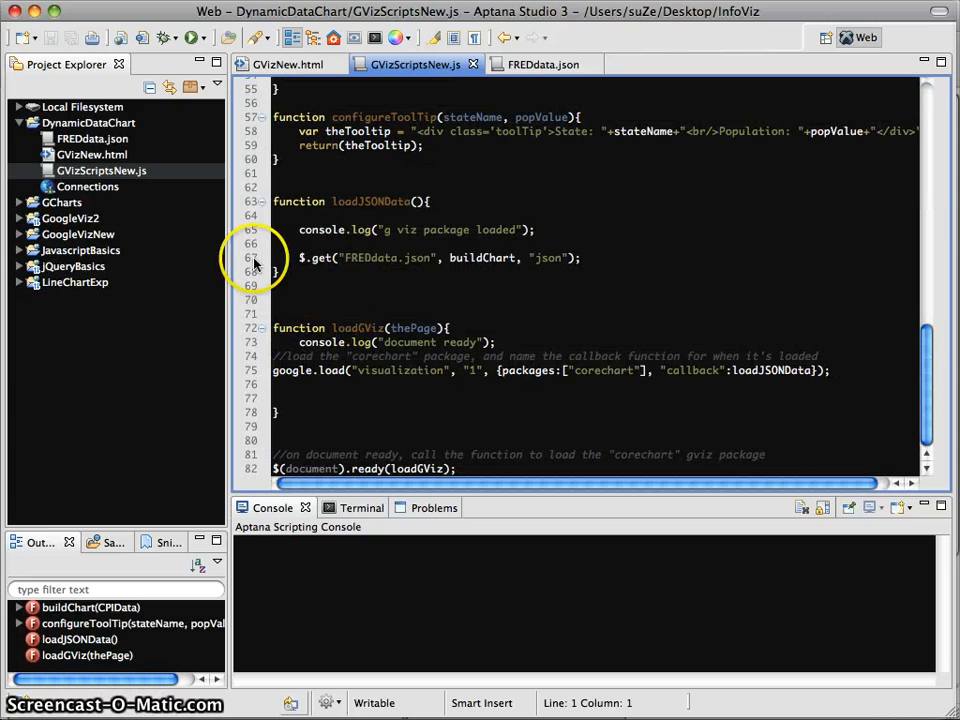
drag(345, 258, 427, 258)
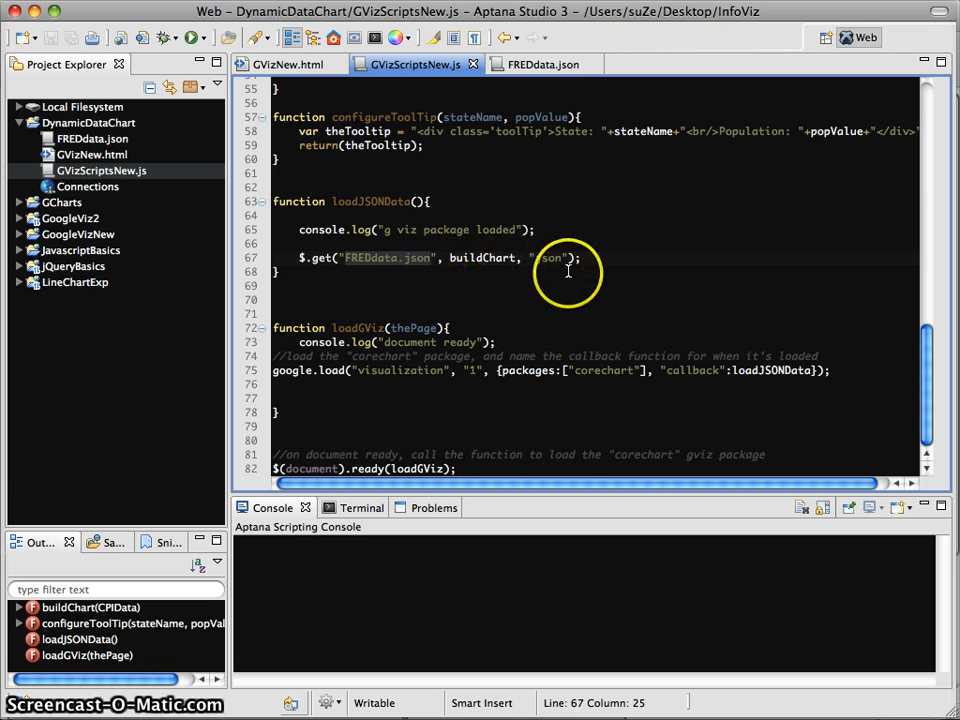
scroll(484, 260, up, 15)
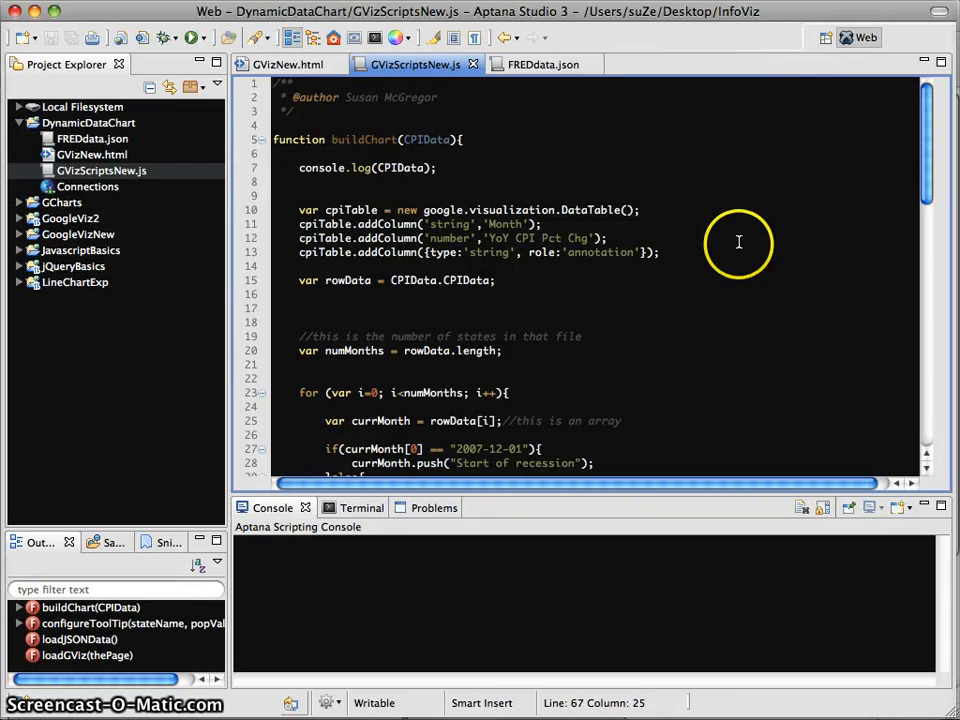
key(F3)
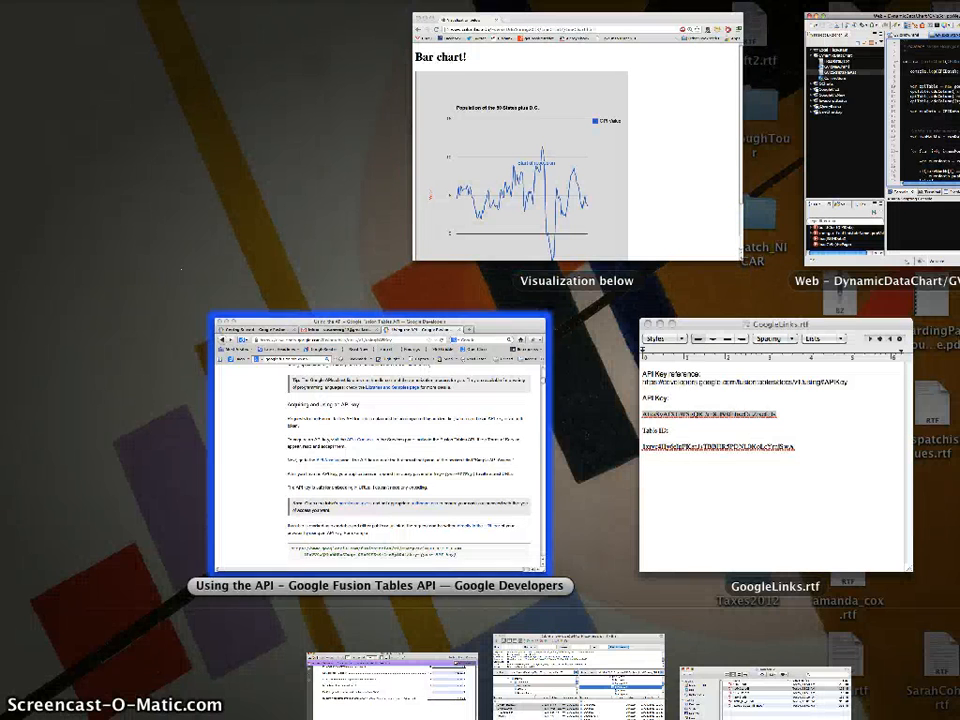
Switch to Firefox's Gmail tab and open Google Drive's My Drive in a new tab
click(423, 378)
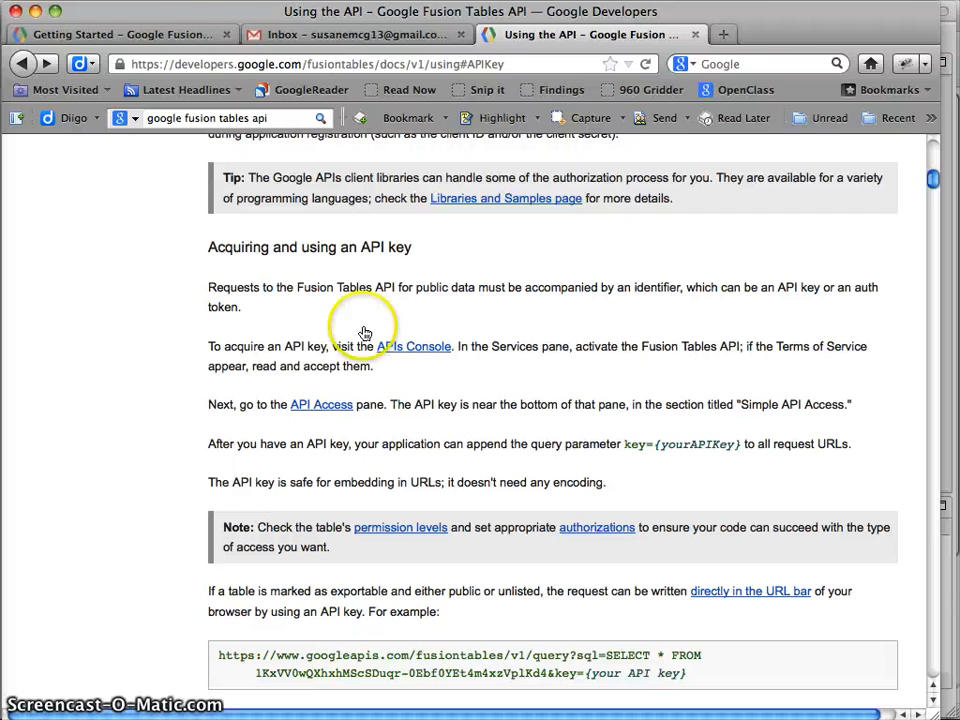
click(248, 33)
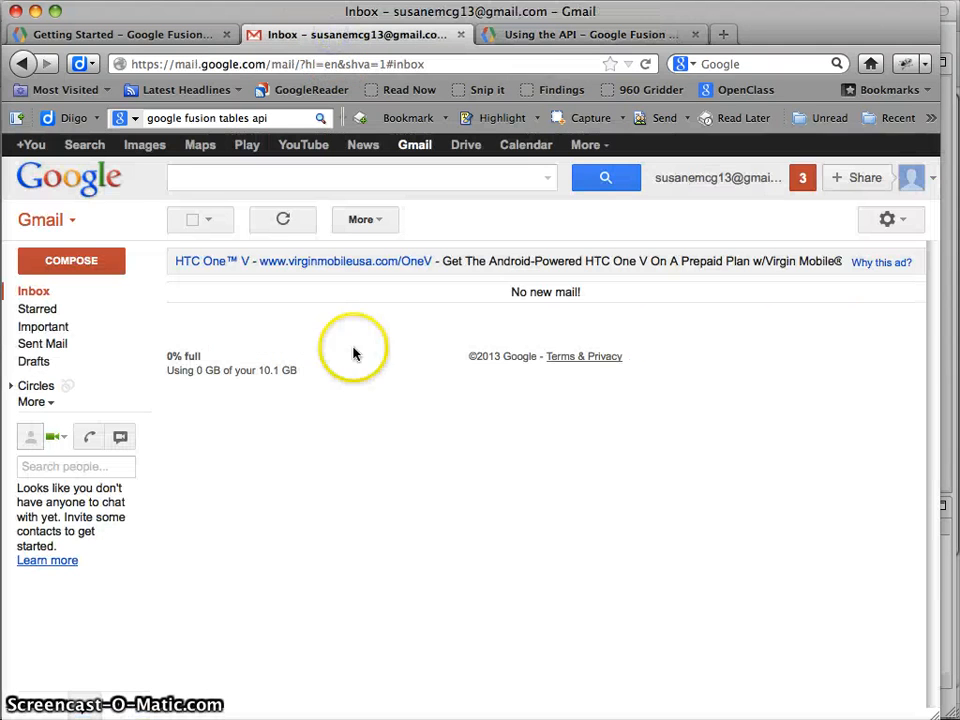
click(465, 145)
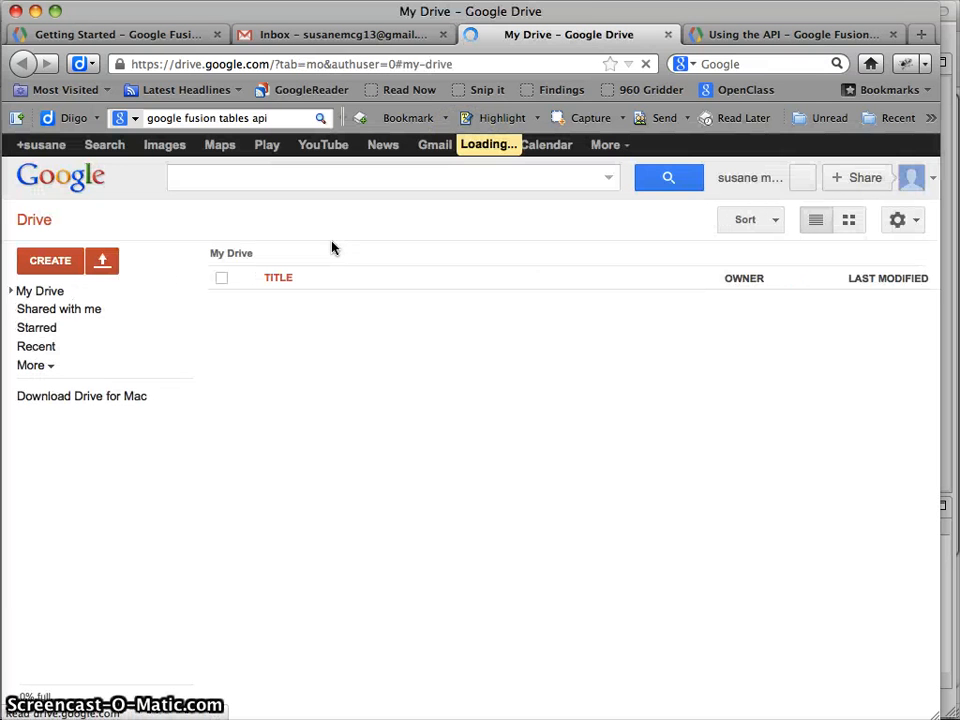
click(205, 278)
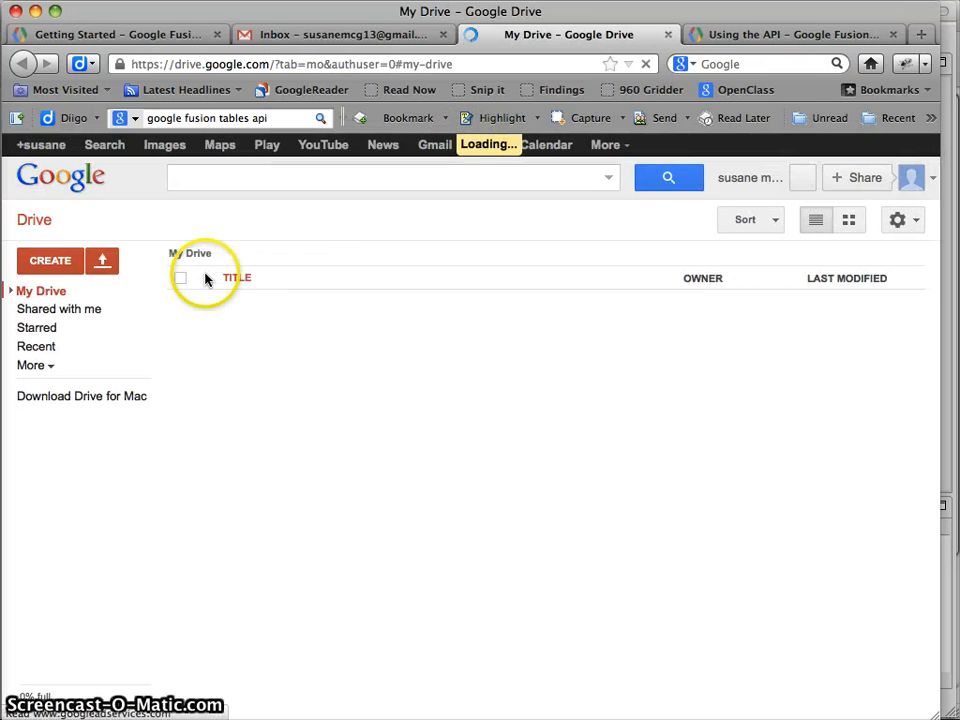
Search the Drive app store for 'fusion tables' and connect the Fusion Tables (experimental) app
click(55, 263)
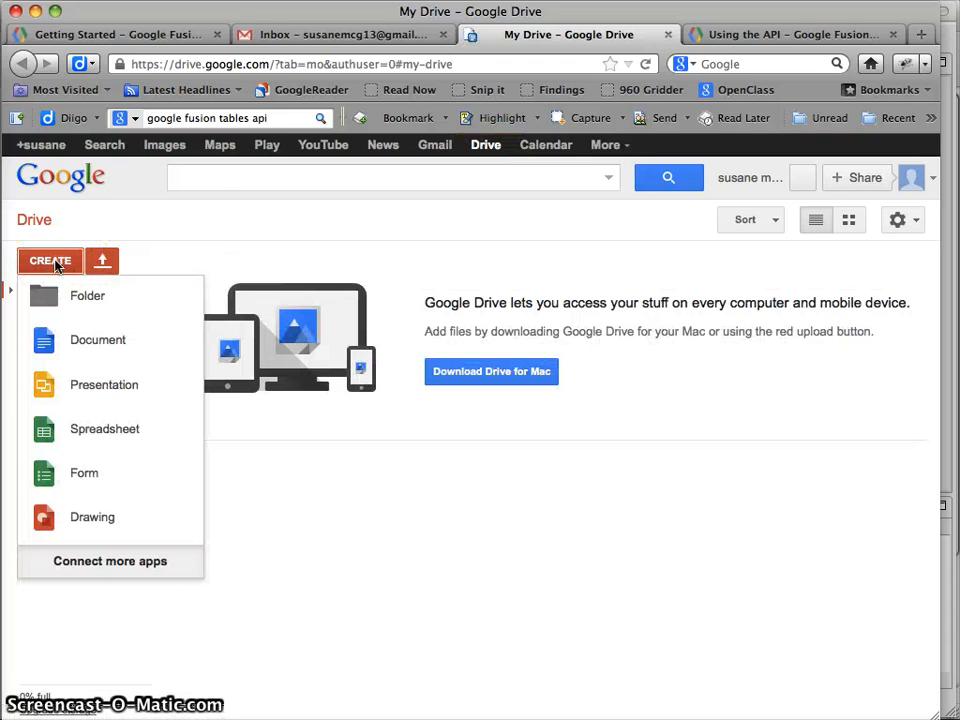
click(94, 557)
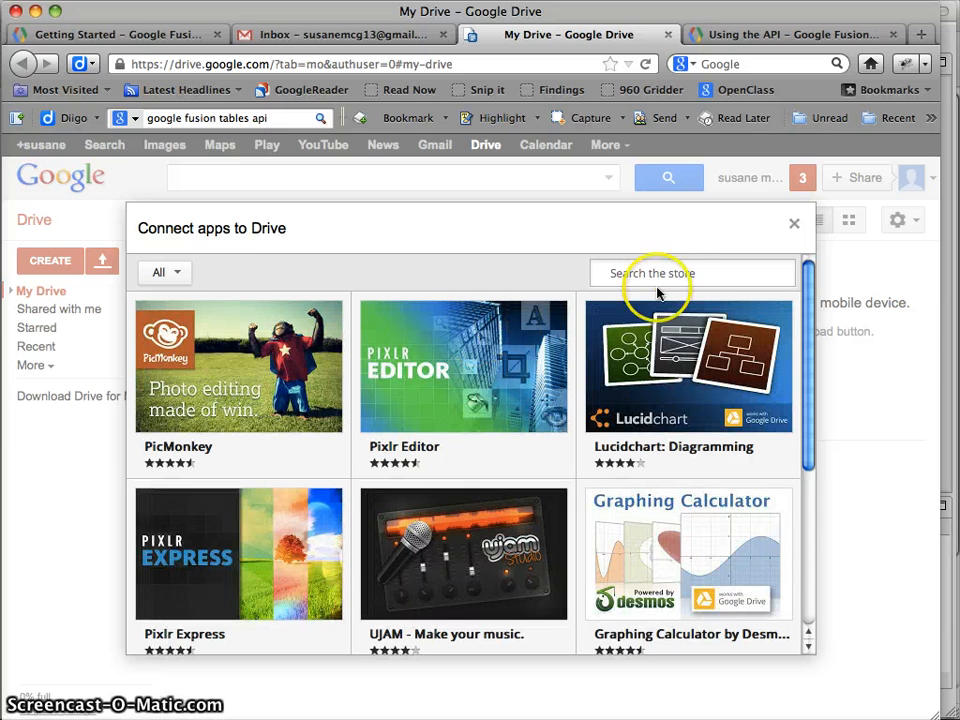
click(671, 273)
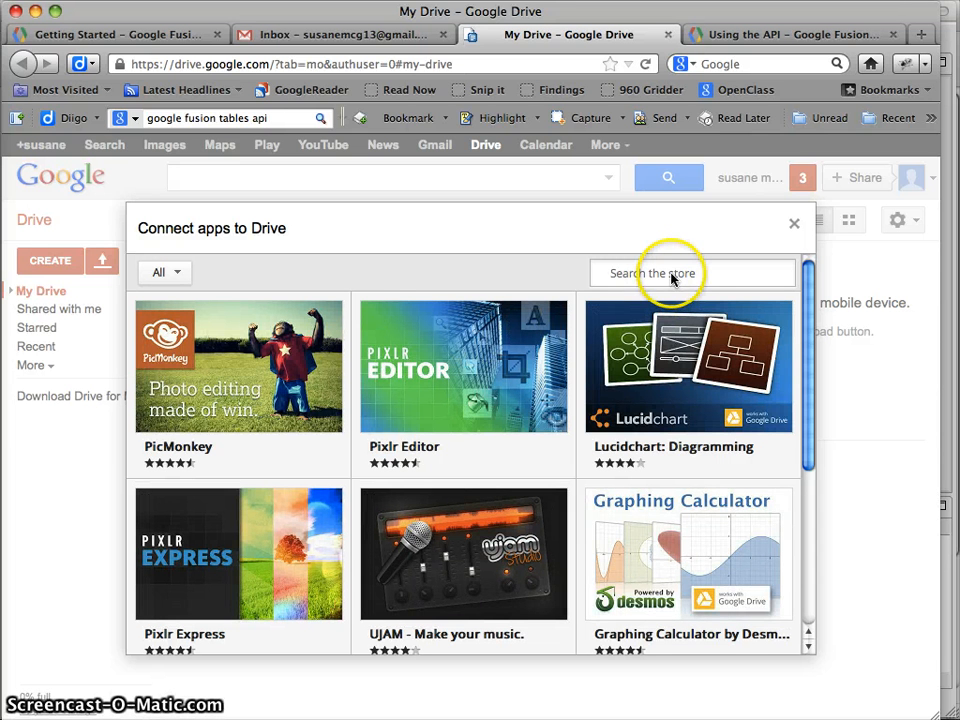
text(fusion tables)
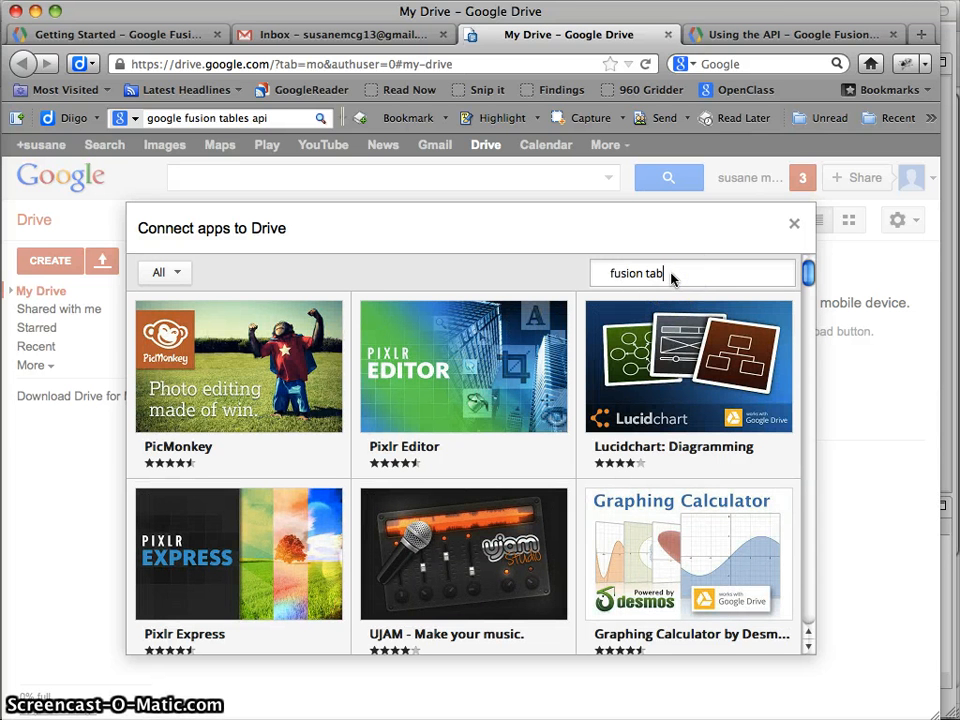
key(Return)
click(694, 276)
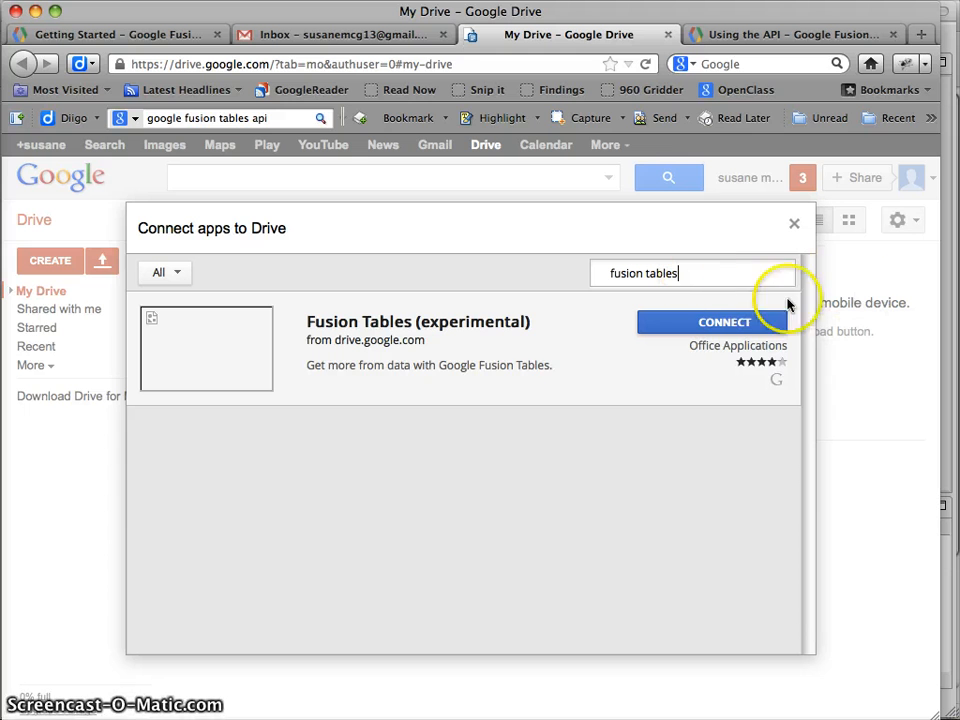
click(725, 323)
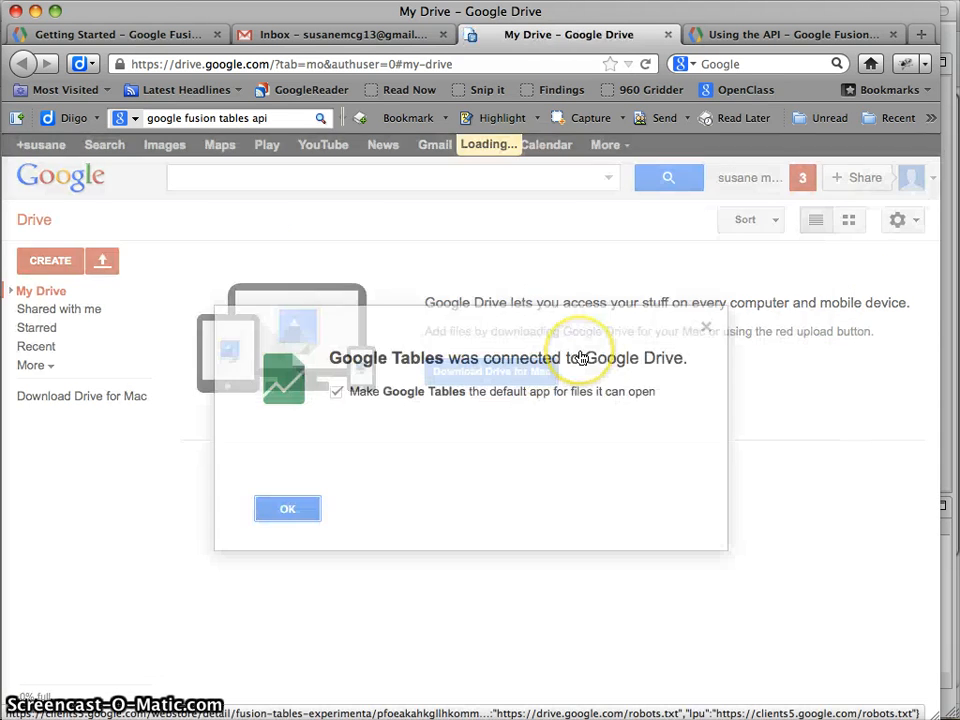
click(272, 507)
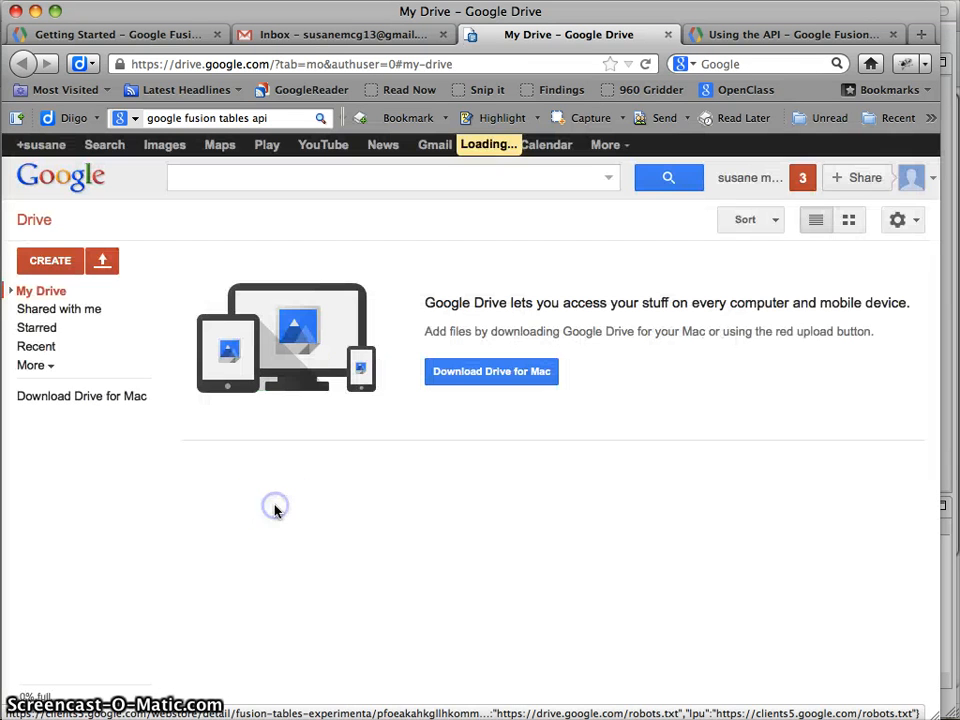
Choose Fusion Table (experimental) from Drive's CREATE menu
click(50, 260)
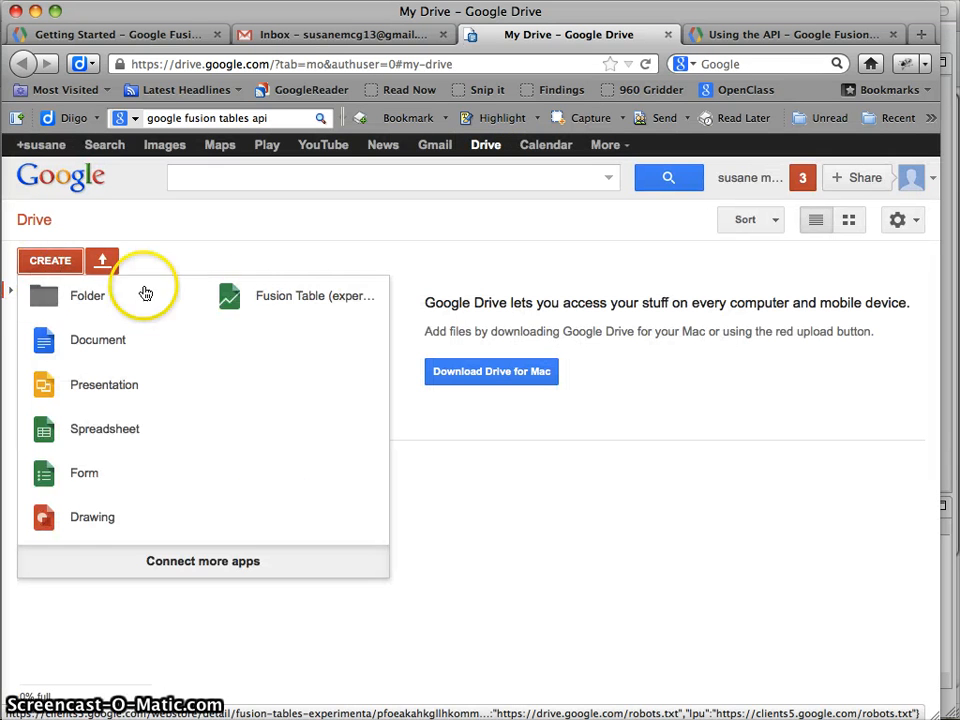
click(238, 303)
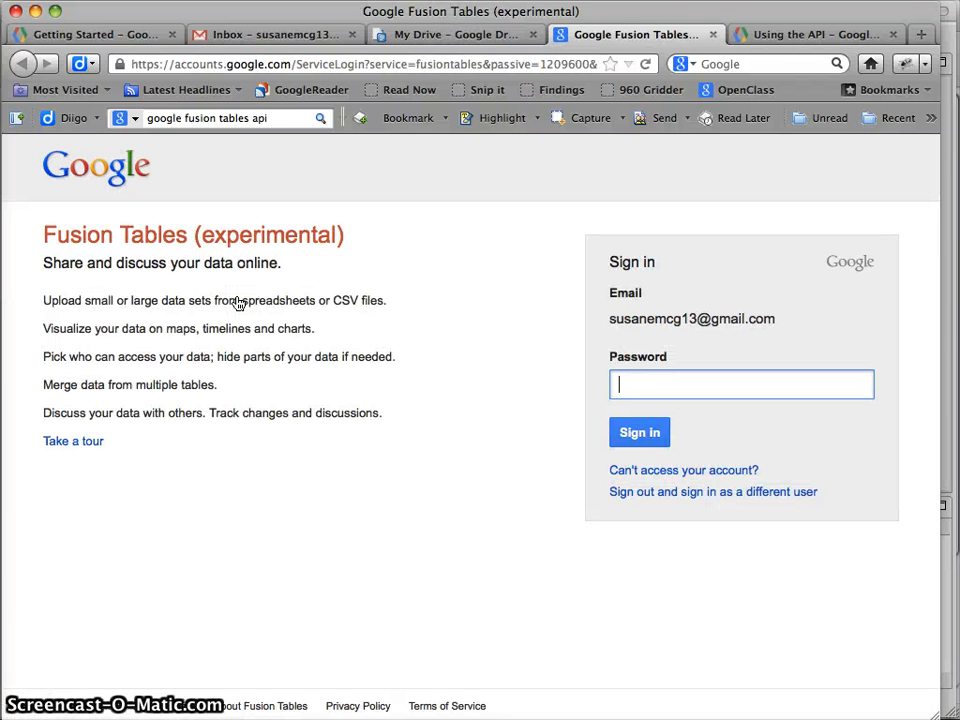
Enter the account password to sign in to Fusion Tables
text(•••••)
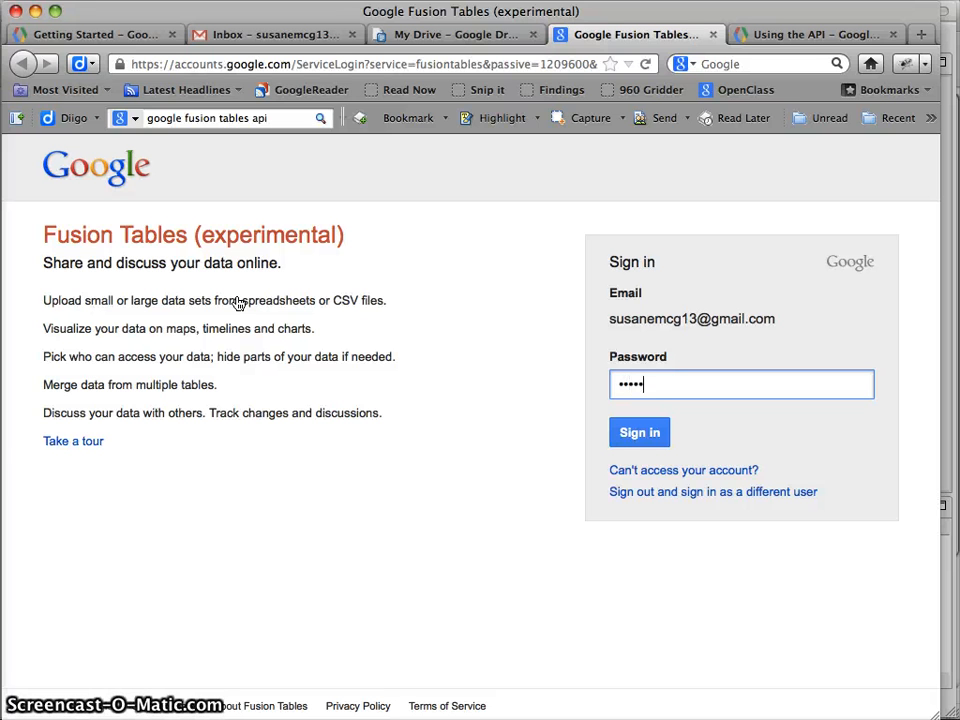
text(•••••)
key(Return)
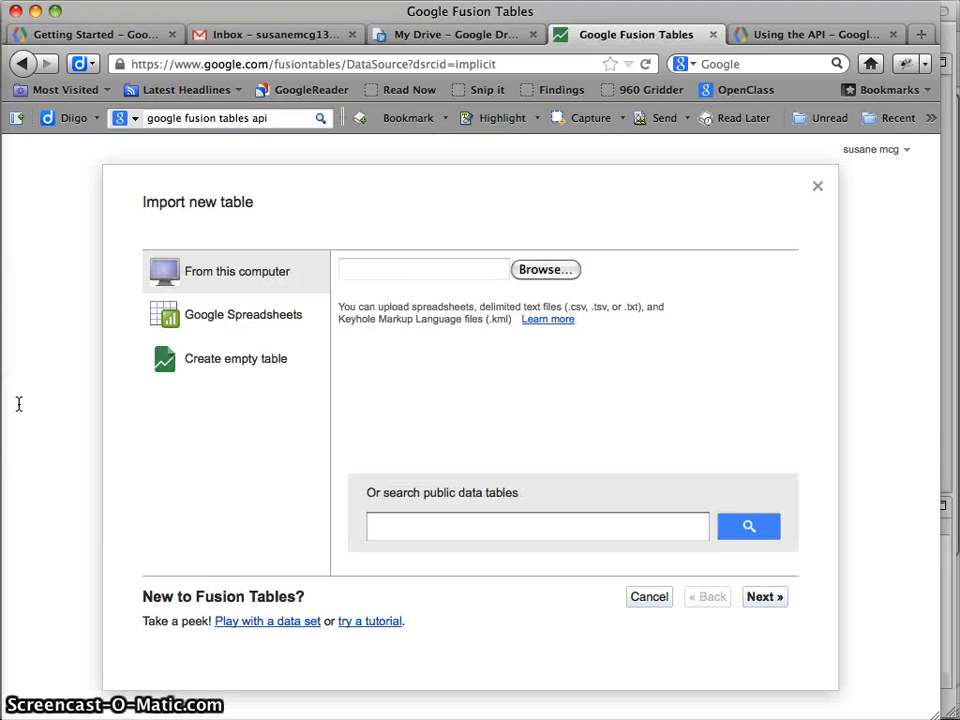
Review the CPI line chart page in Chrome, scrolling down and back up, then return to the window overview
key(F3)
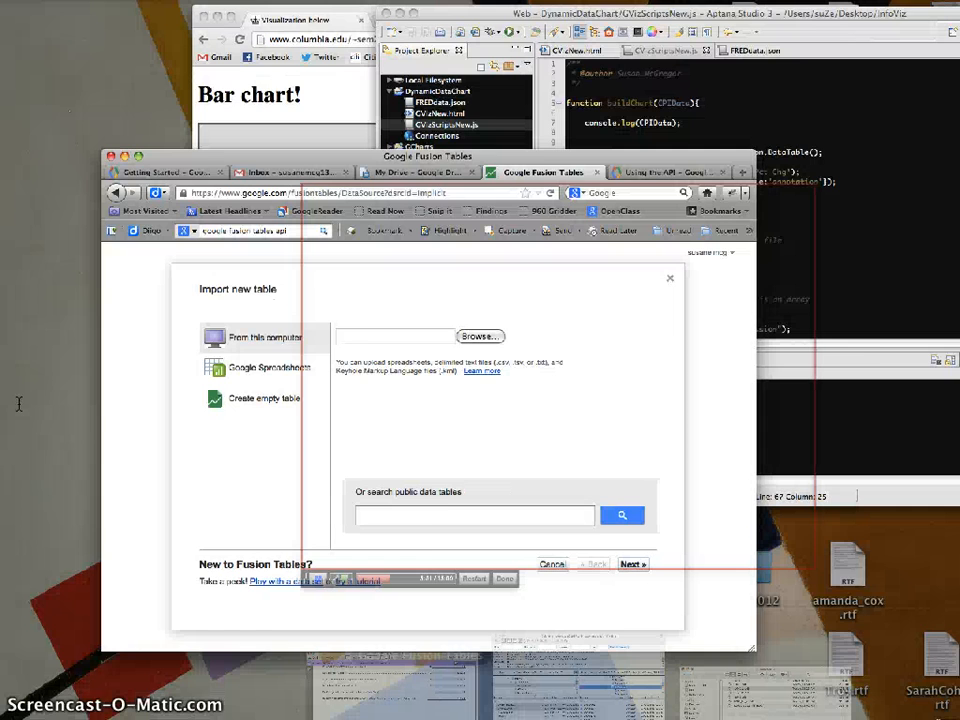
click(483, 171)
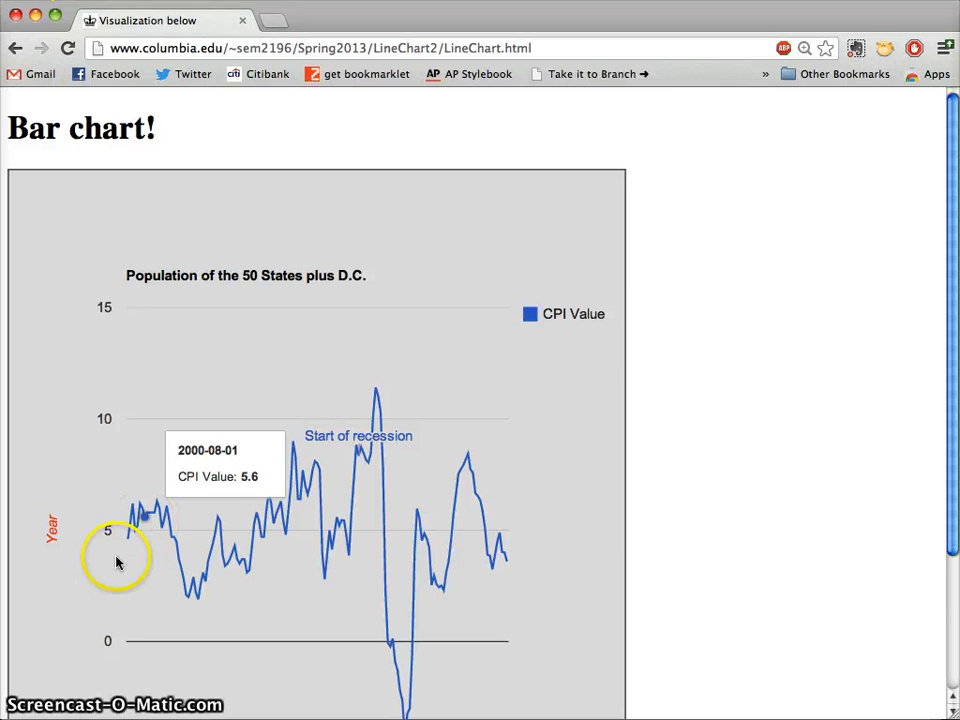
scroll(116, 561, down, 4)
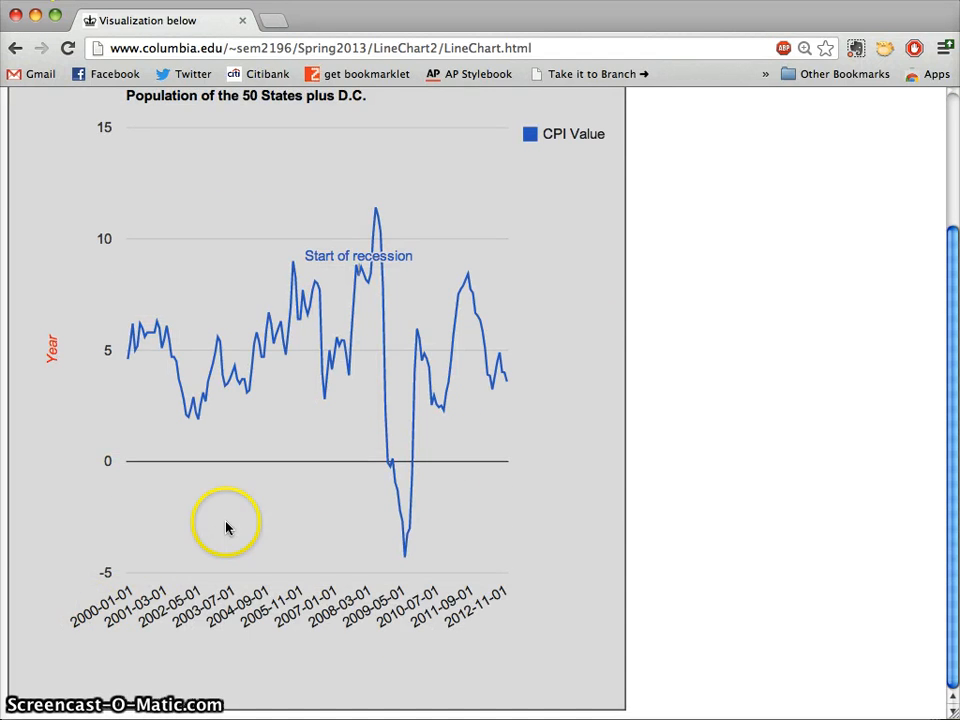
scroll(225, 525, up, 3)
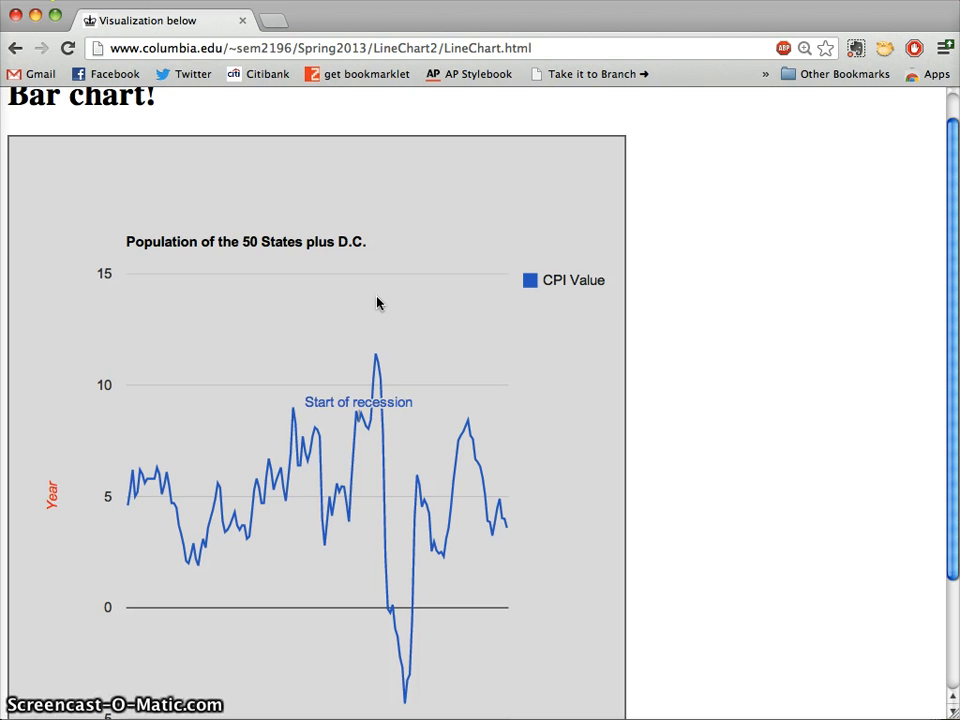
key(ctrl+Up)
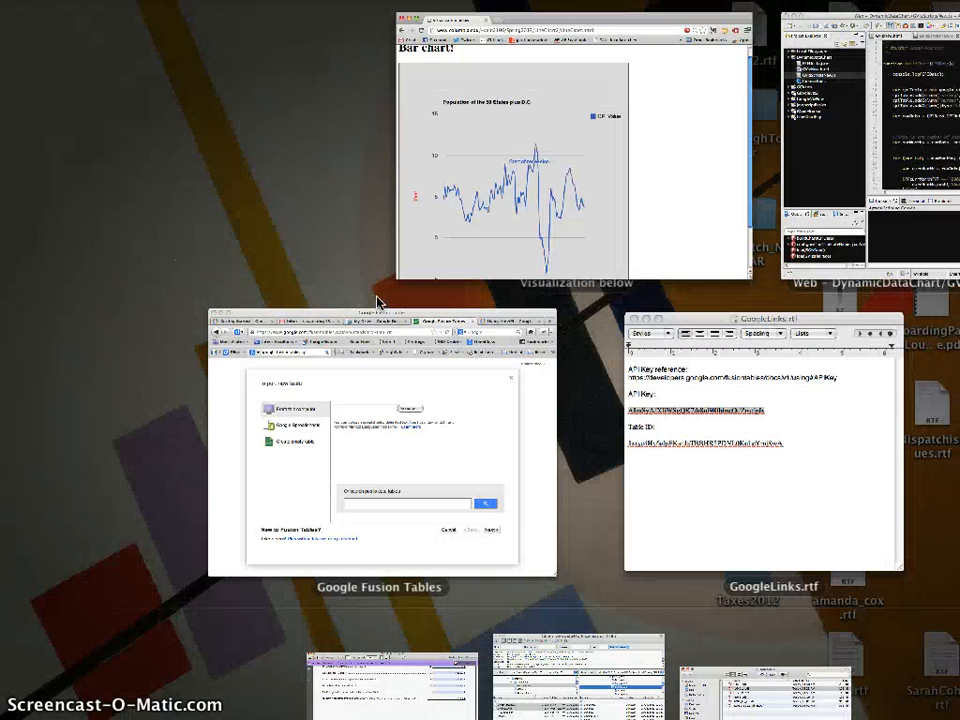
Open the Fusion Tables file picker and try searching for CPI
click(393, 432)
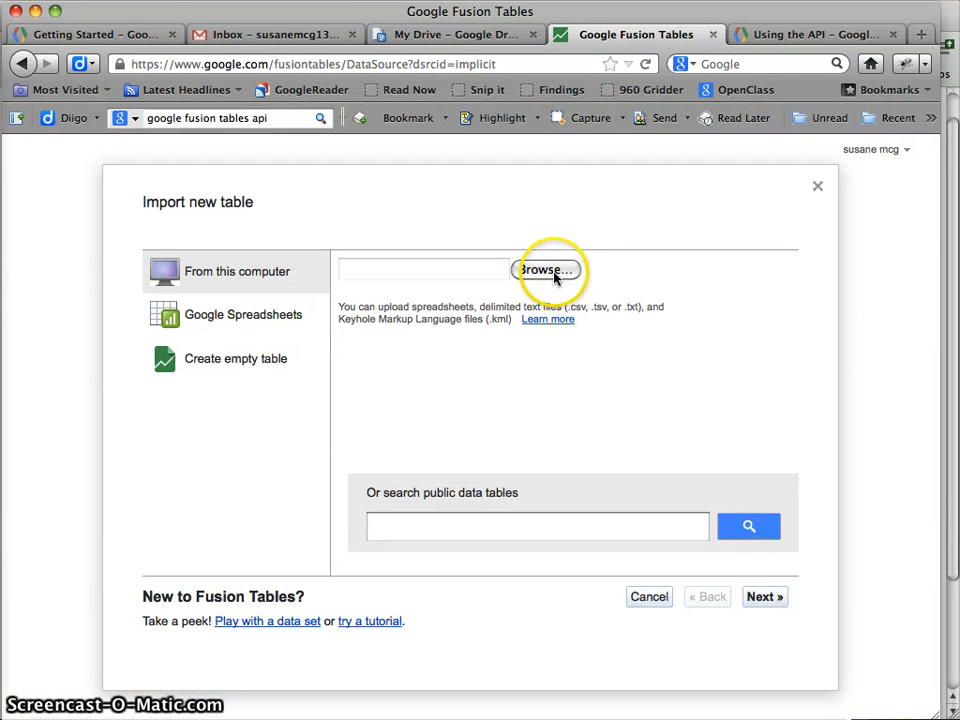
click(555, 276)
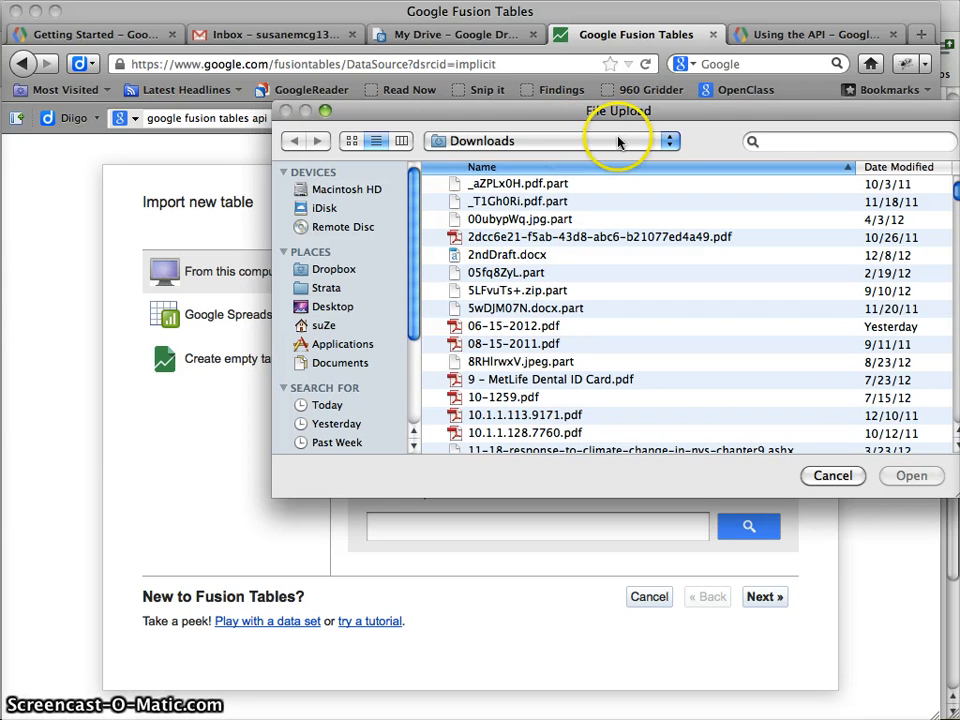
click(765, 141)
text(Pl)
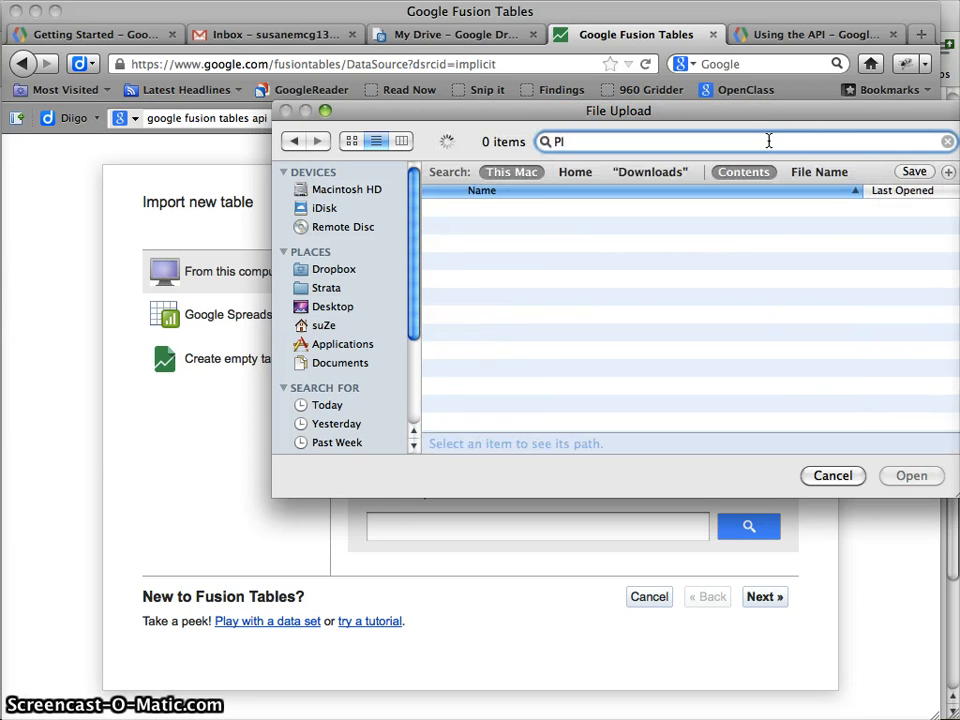
key(BackSpace)
text(CPI)
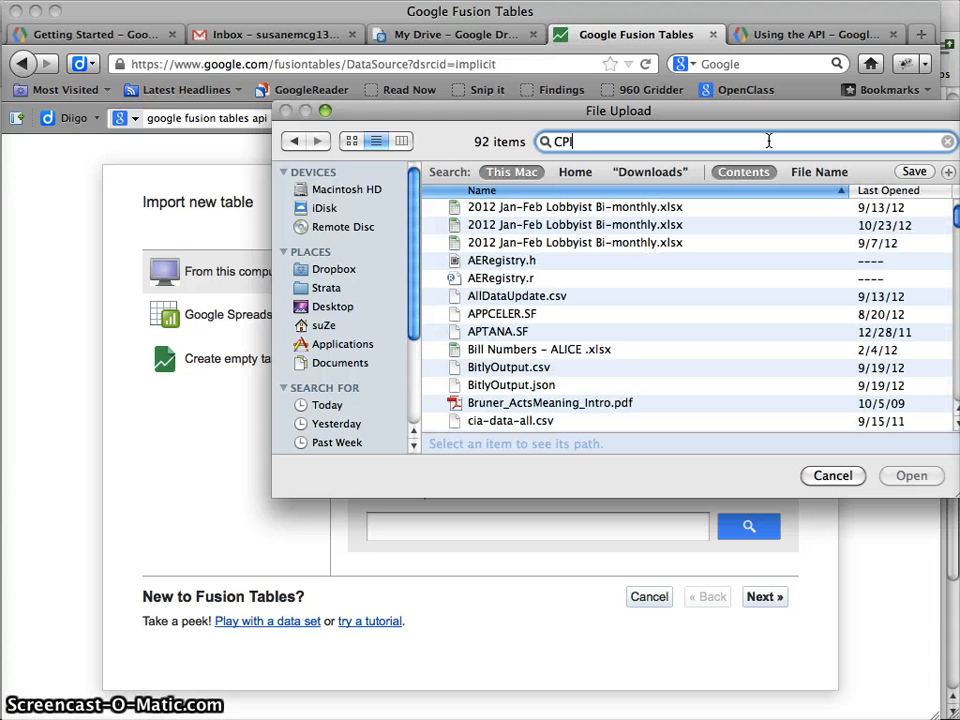
key(BackSpace)
key(BackSpace)
key(BackSpace)
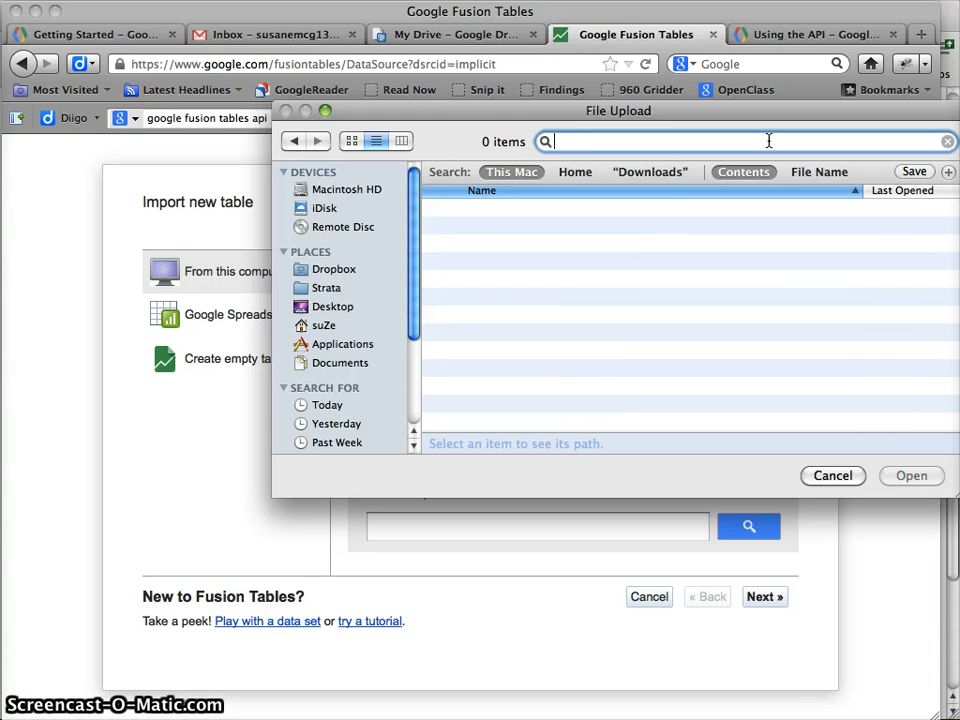
Browse the Desktop and the InfoVizSpring13 folder looking for the CPI file
click(333, 305)
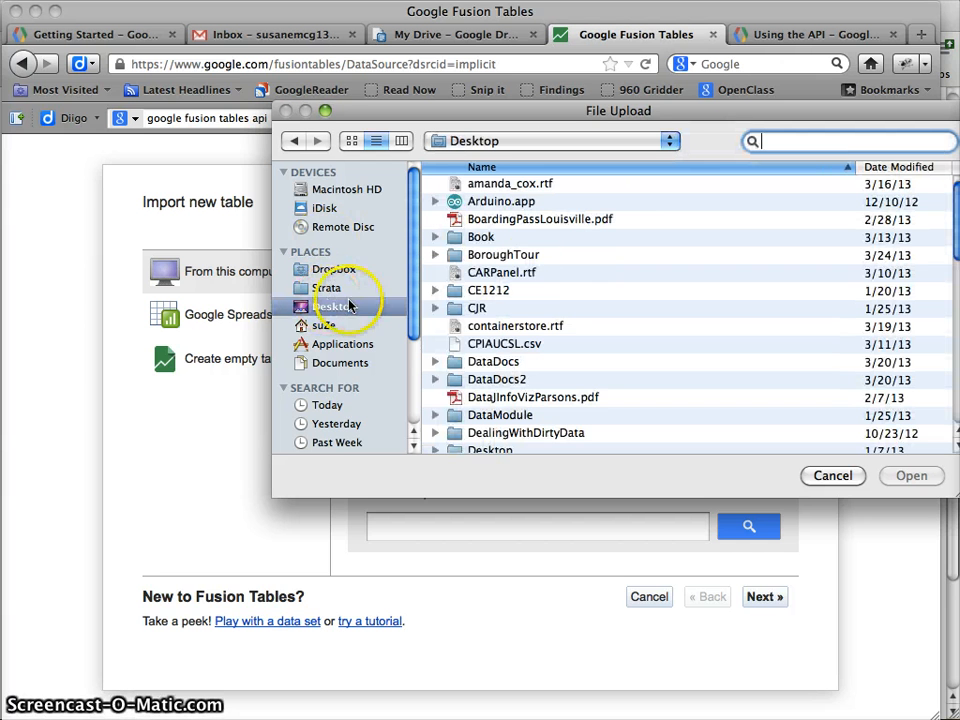
scroll(531, 318, down, 3)
scroll(531, 318, down, 10)
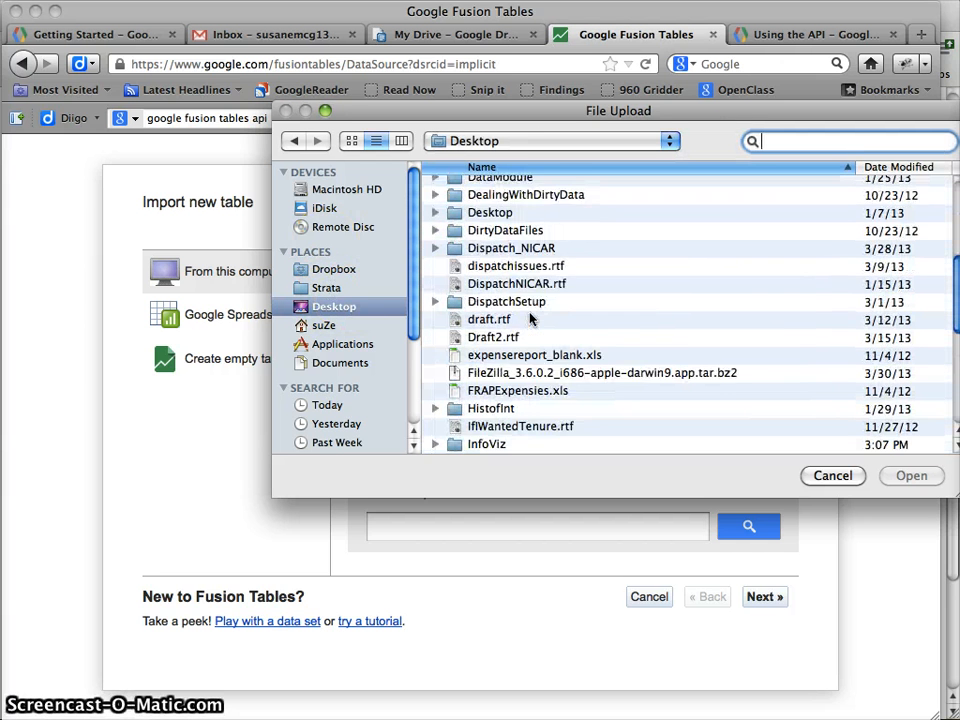
scroll(529, 317, down, 1)
scroll(525, 300, up, 2)
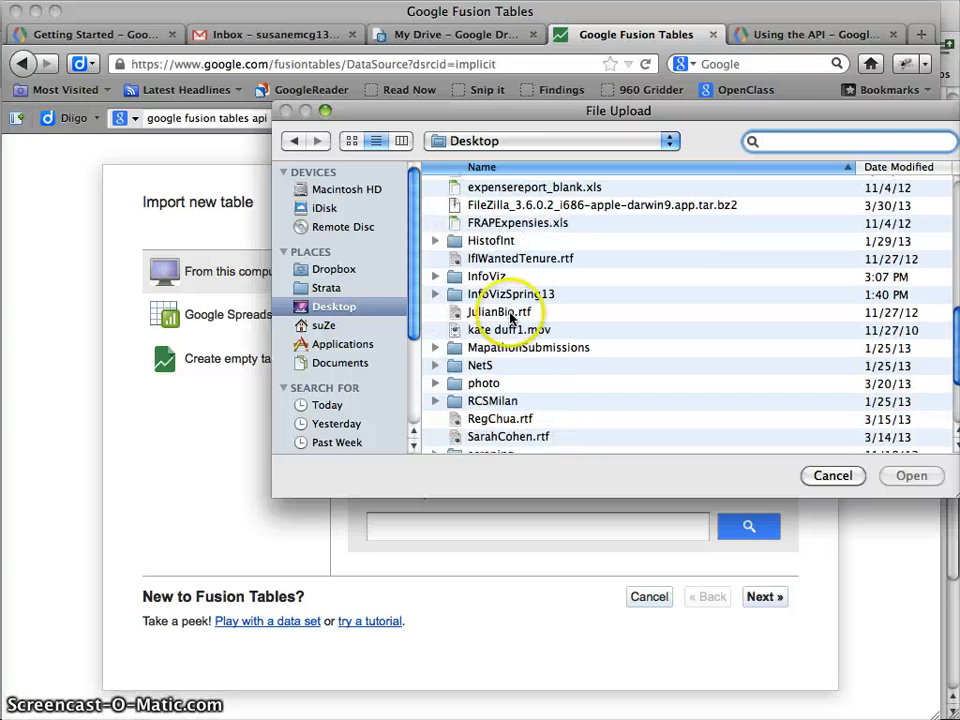
click(494, 300)
click(911, 477)
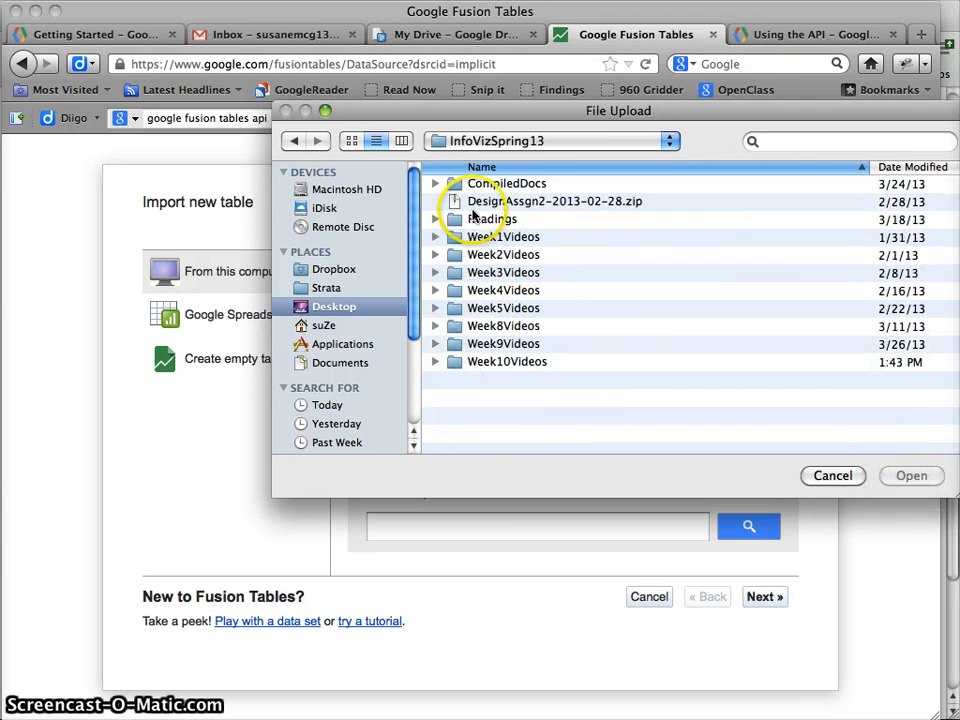
click(436, 185)
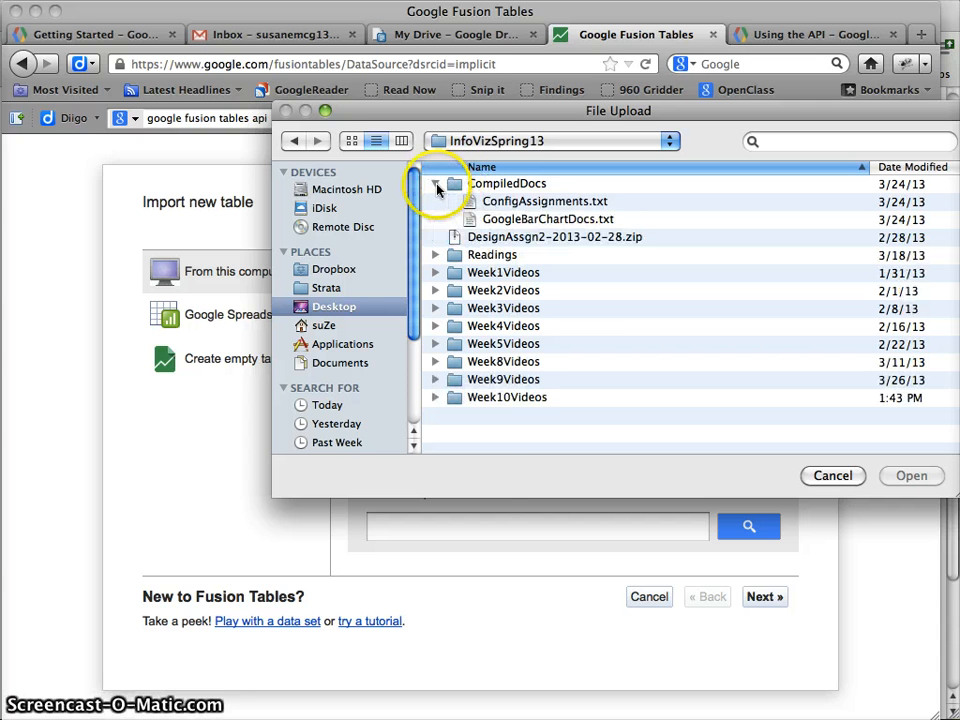
click(436, 185)
click(294, 141)
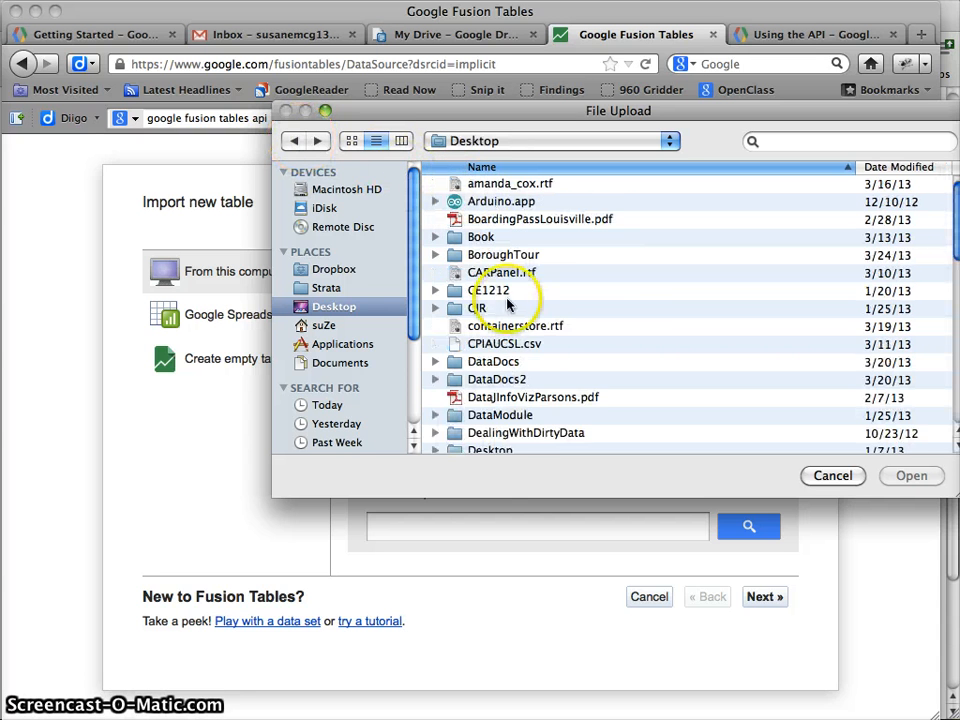
Expand the InfoViz folder on the Desktop and look through its subfolders
scroll(460, 305, down, 3)
scroll(470, 311, down, 5)
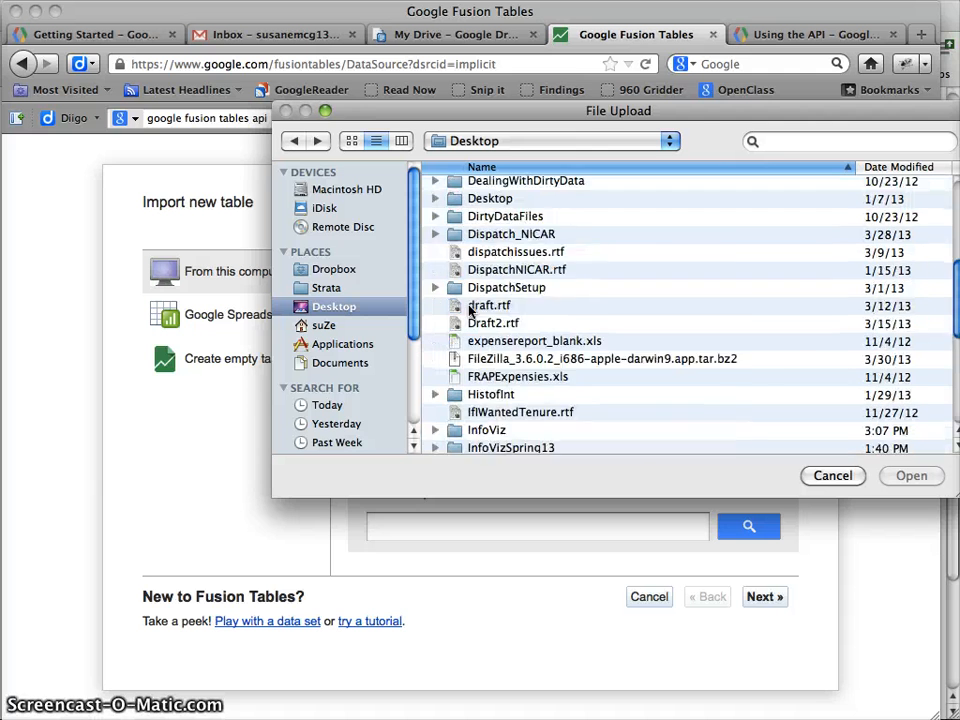
click(490, 287)
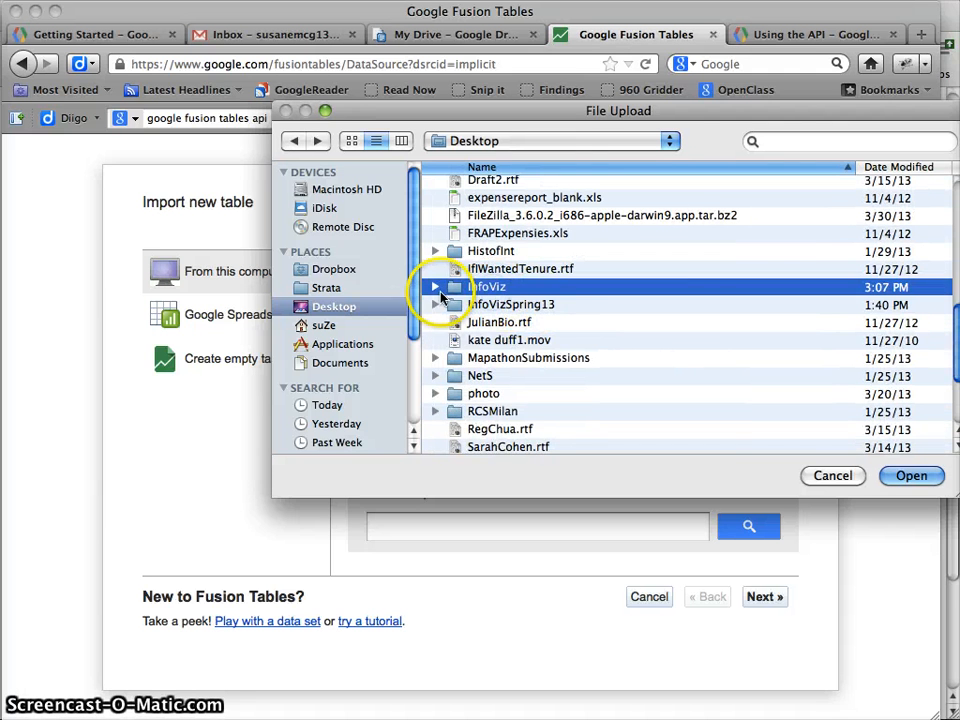
click(435, 287)
scroll(585, 317, down, 4)
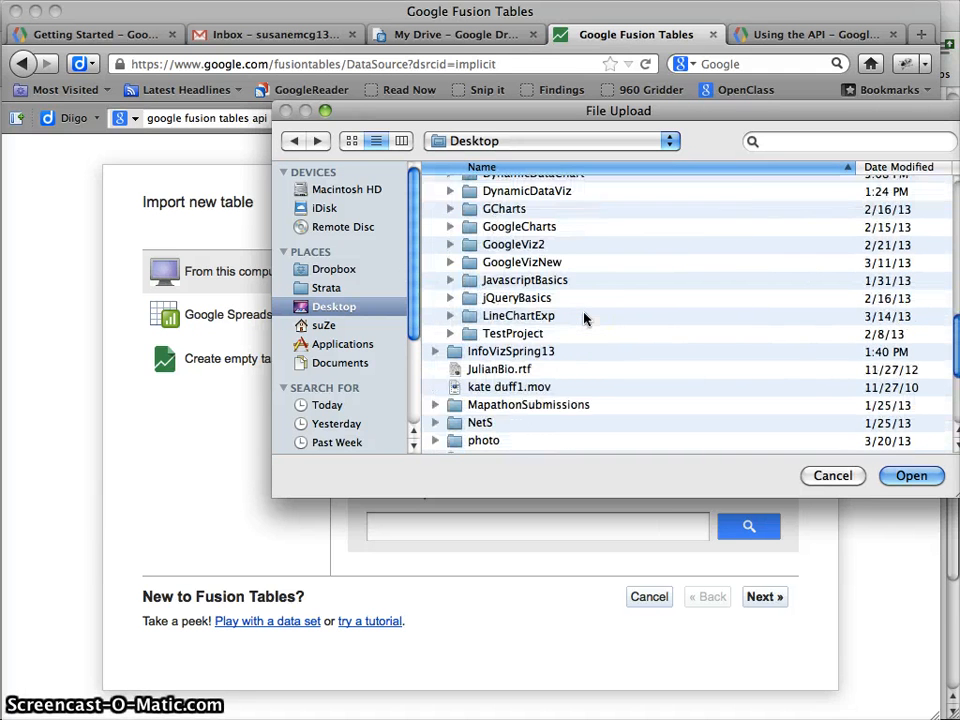
scroll(585, 317, up, 4)
scroll(500, 300, down, 3)
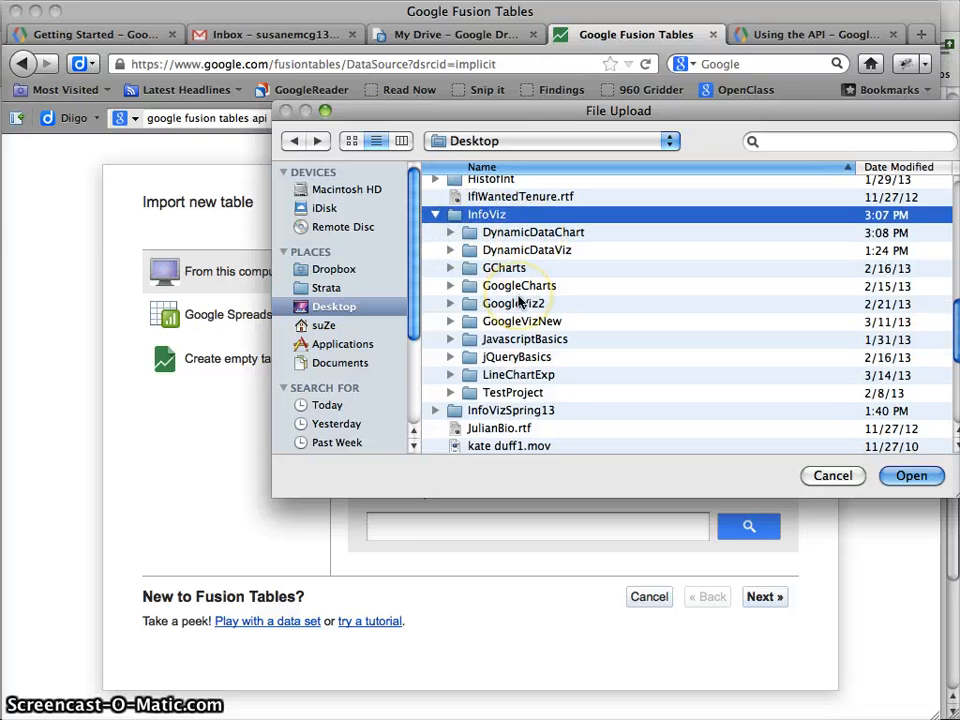
scroll(519, 302, down, 5)
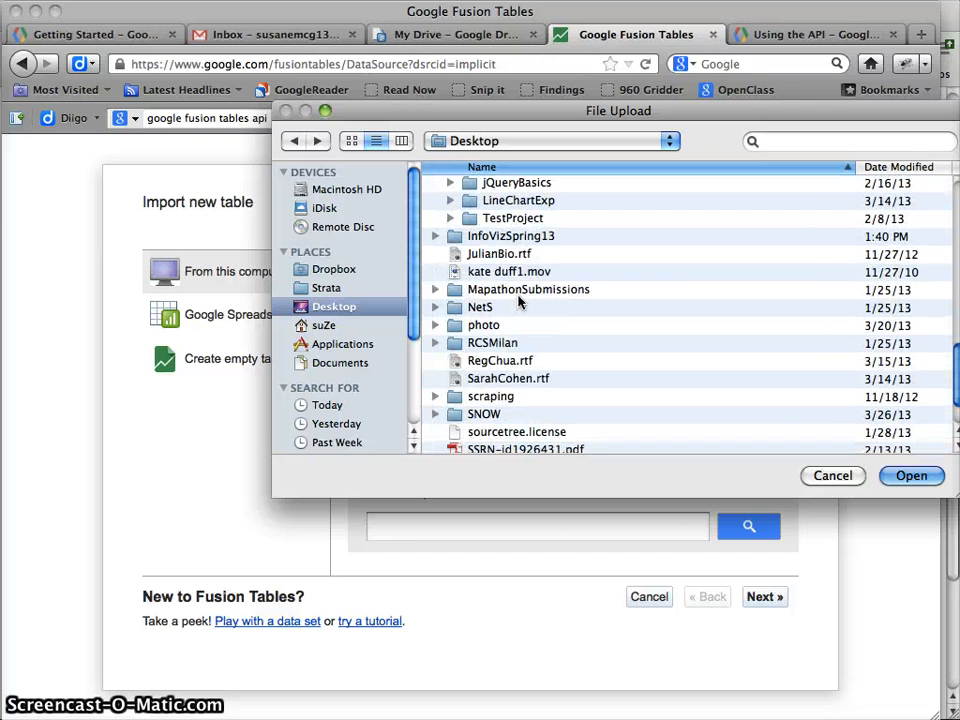
scroll(521, 302, up, 10)
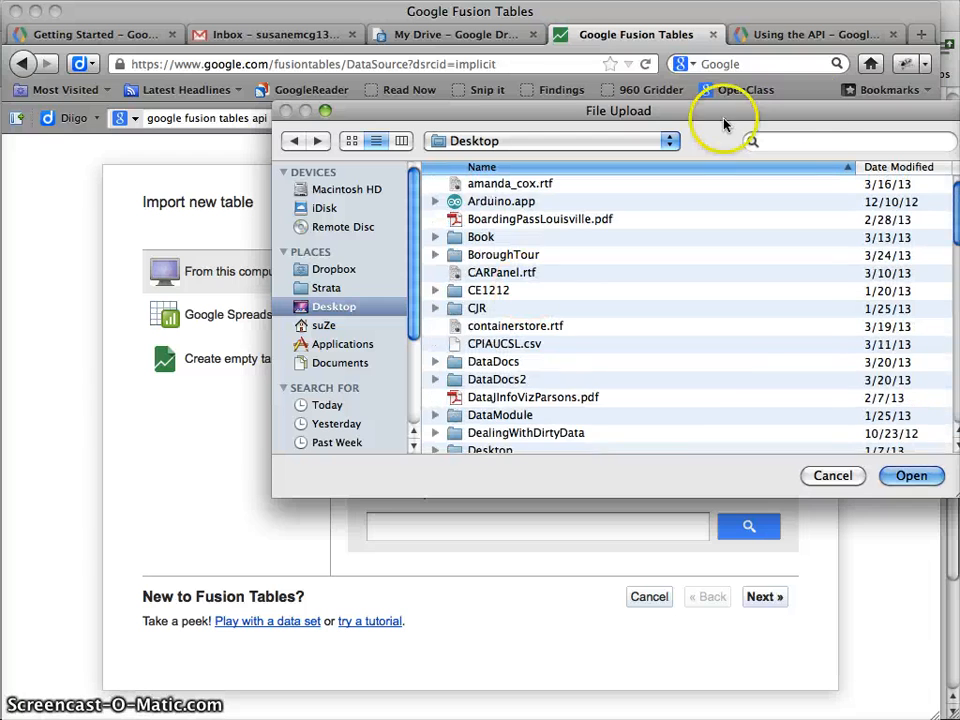
Search the computer for .csv and select CPIAUCSL.csv dated 3/14/13
click(806, 140)
text(.csv)
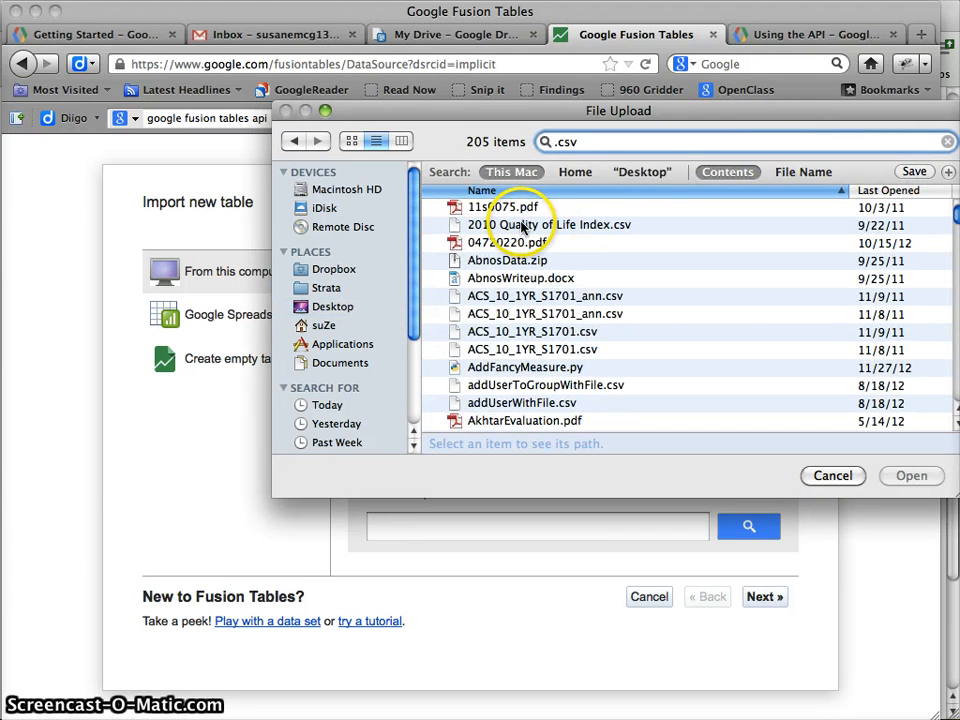
scroll(522, 228, down, 5)
scroll(521, 228, down, 10)
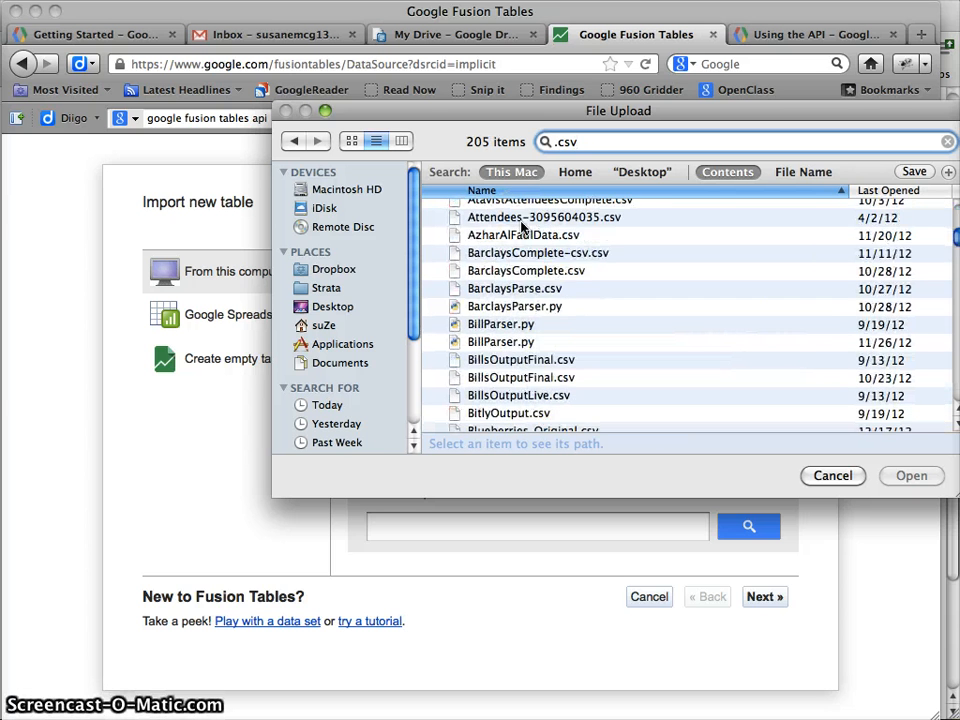
scroll(521, 228, down, 2)
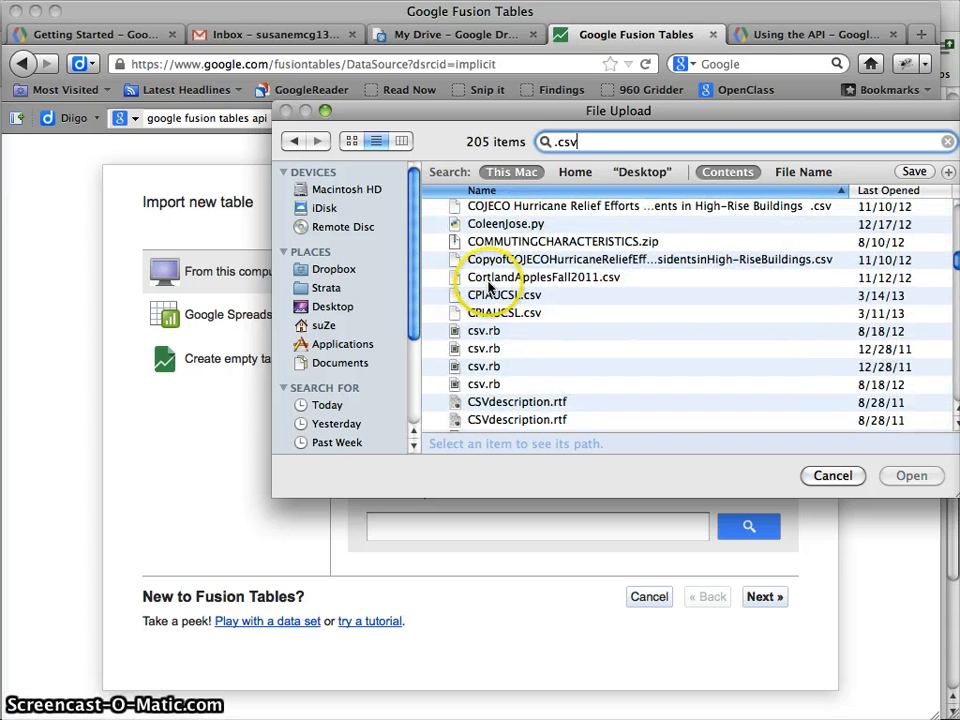
click(519, 296)
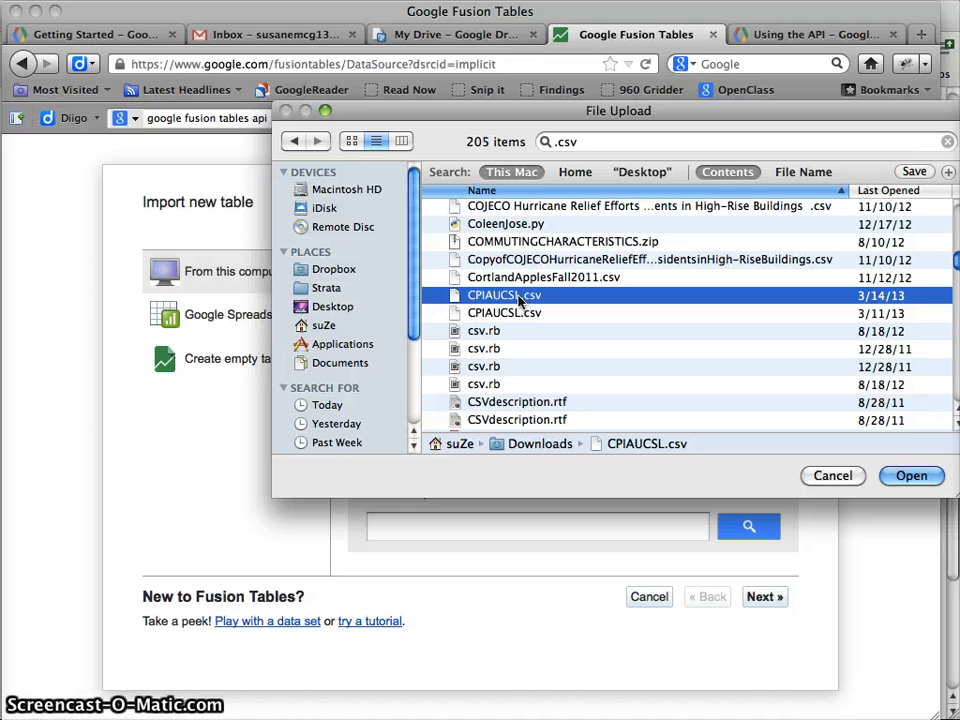
Upload CPIAUCSL.csv with Comma separator and UTF-8 encoding to preview its DATE and VALUE columns
double_click(519, 296)
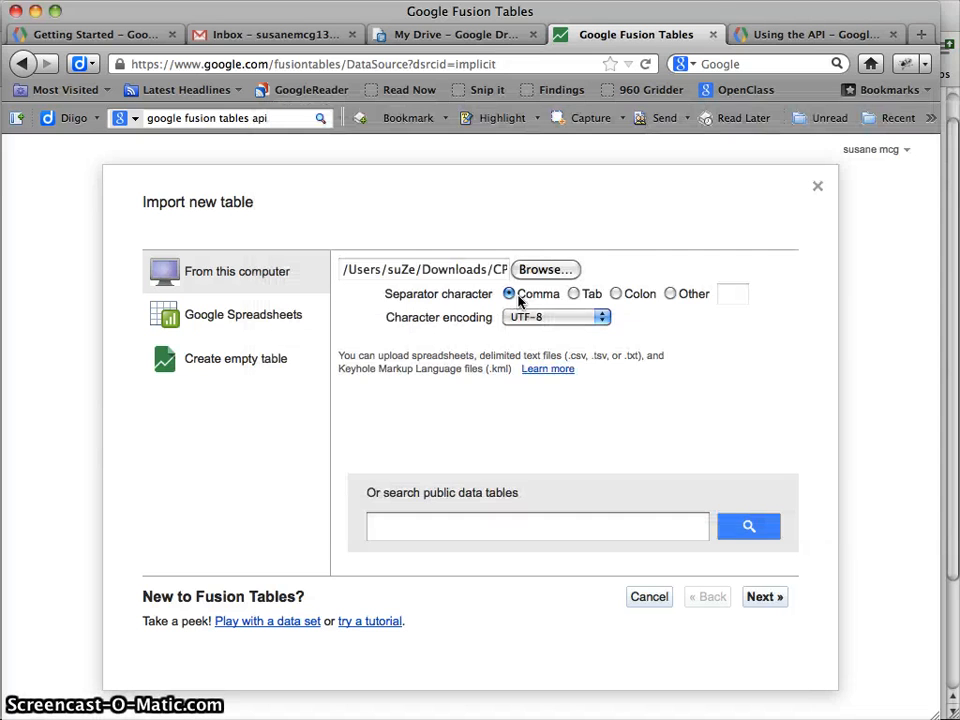
click(665, 356)
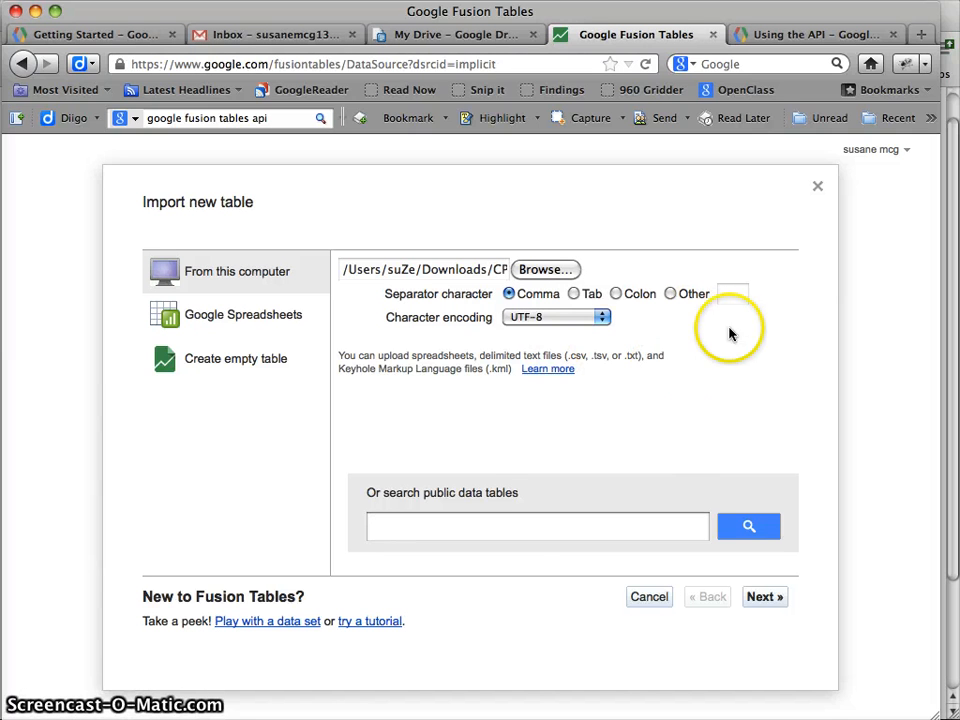
click(757, 604)
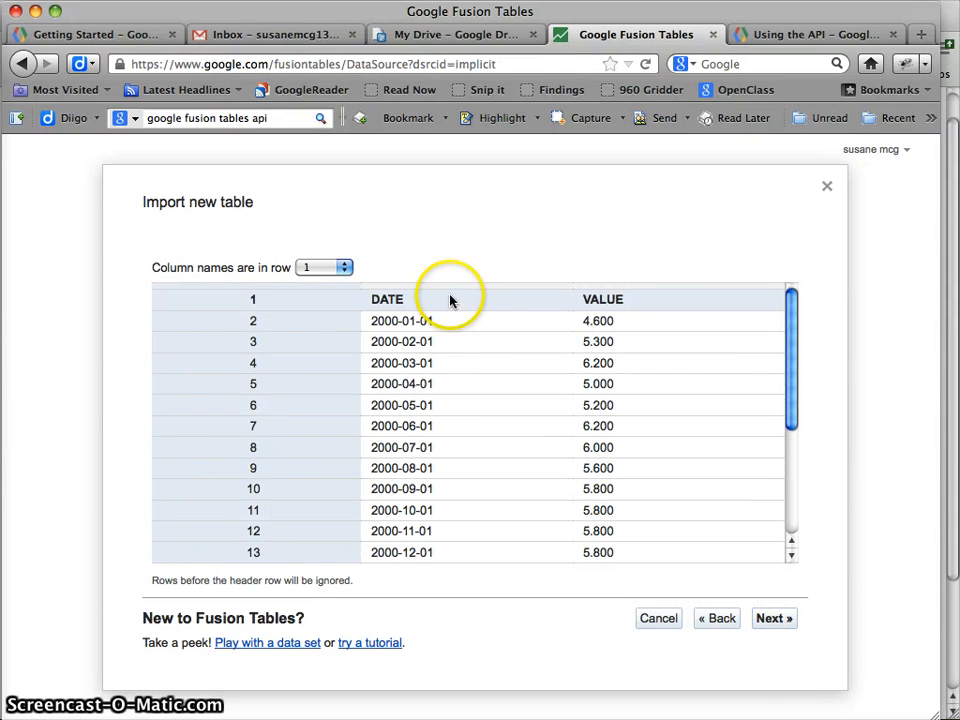
Accept the column layout and replace the table name DynamicCPI with CPISince2000
click(773, 618)
click(396, 274)
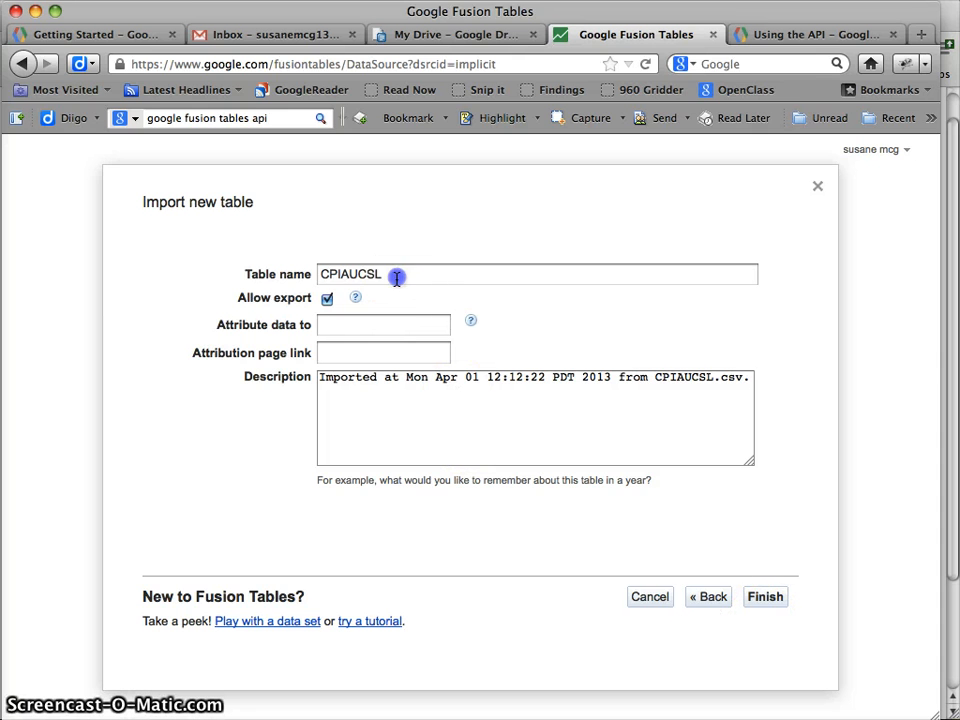
drag(396, 274, 288, 278)
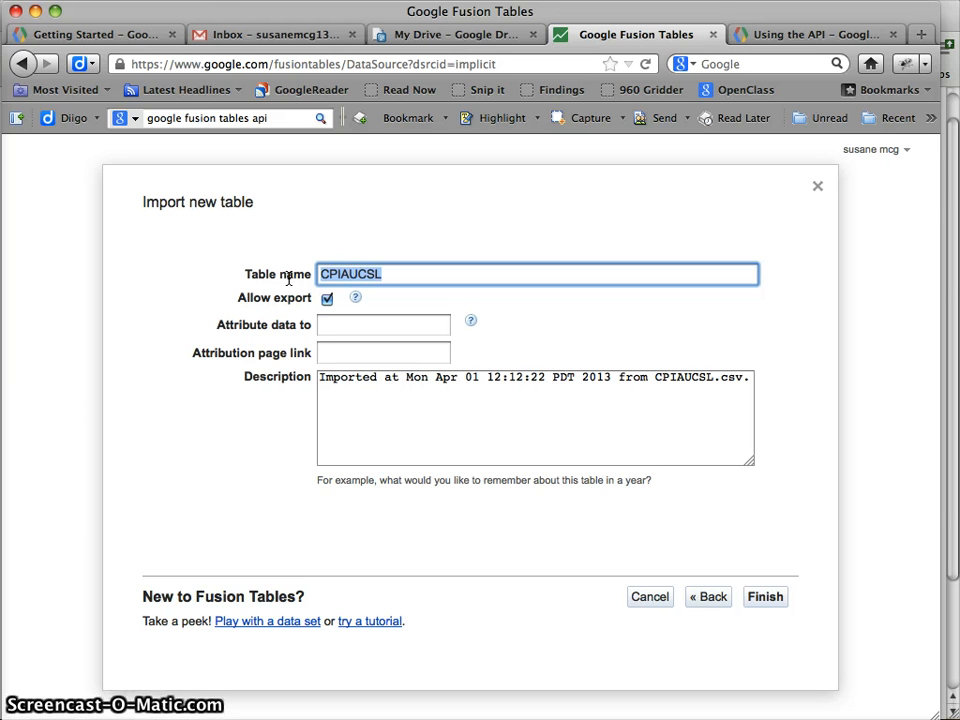
text(C)
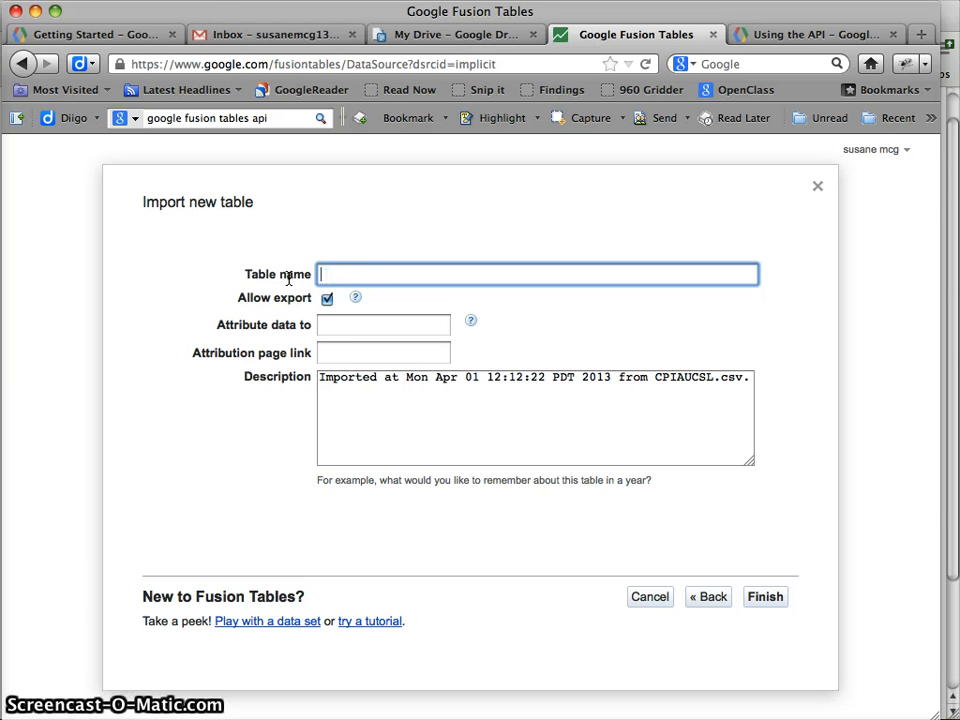
text(Dynamie)
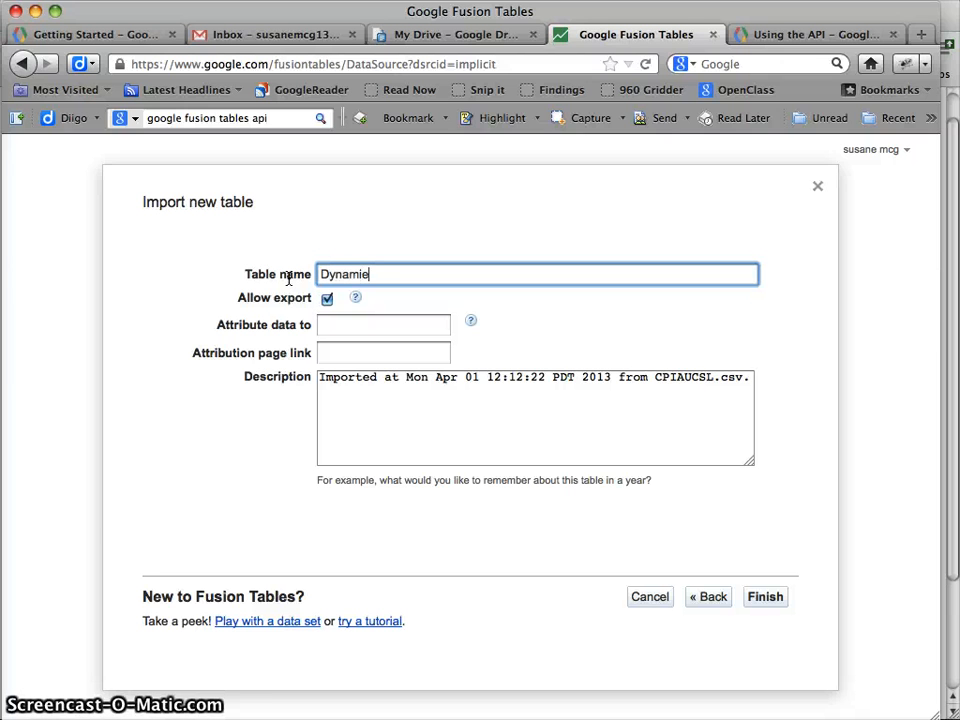
key(BackSpace)
text(cCPI)
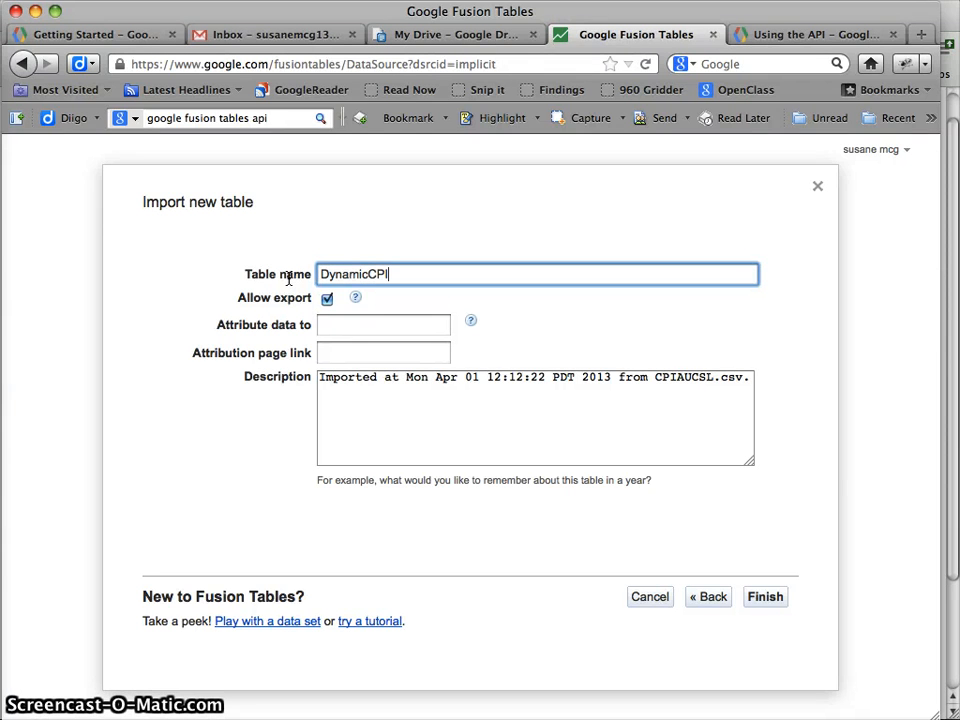
key(BackSpace)
key(BackSpace)
key(BackSpace)
key(BackSpace)
key(BackSpace)
key(BackSpace)
key(BackSpace)
key(BackSpace)
key(BackSpace)
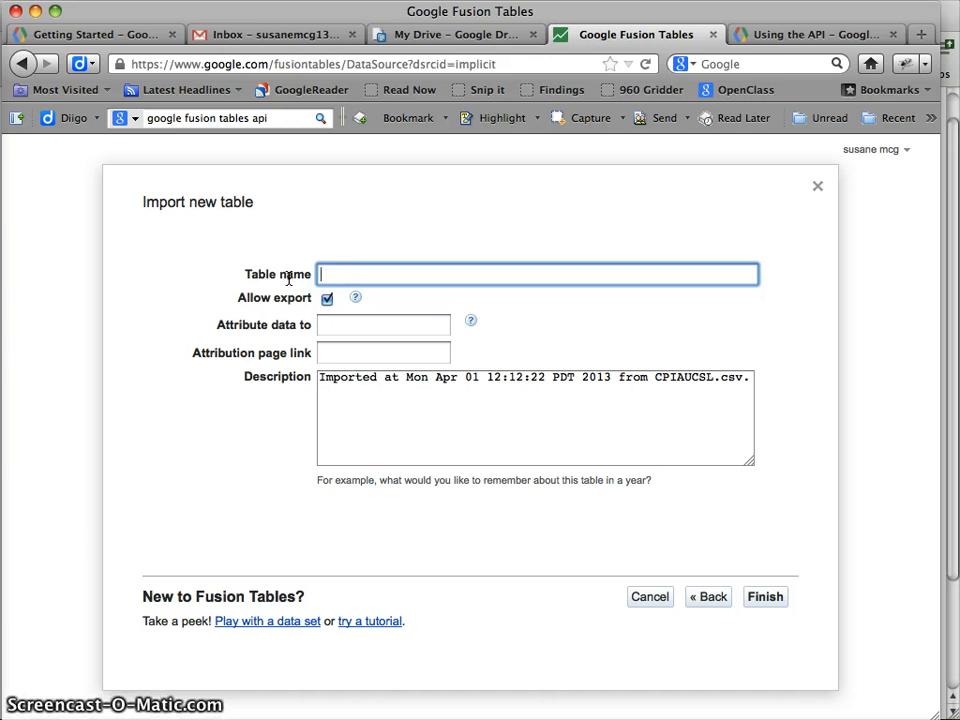
text(CPISince200)
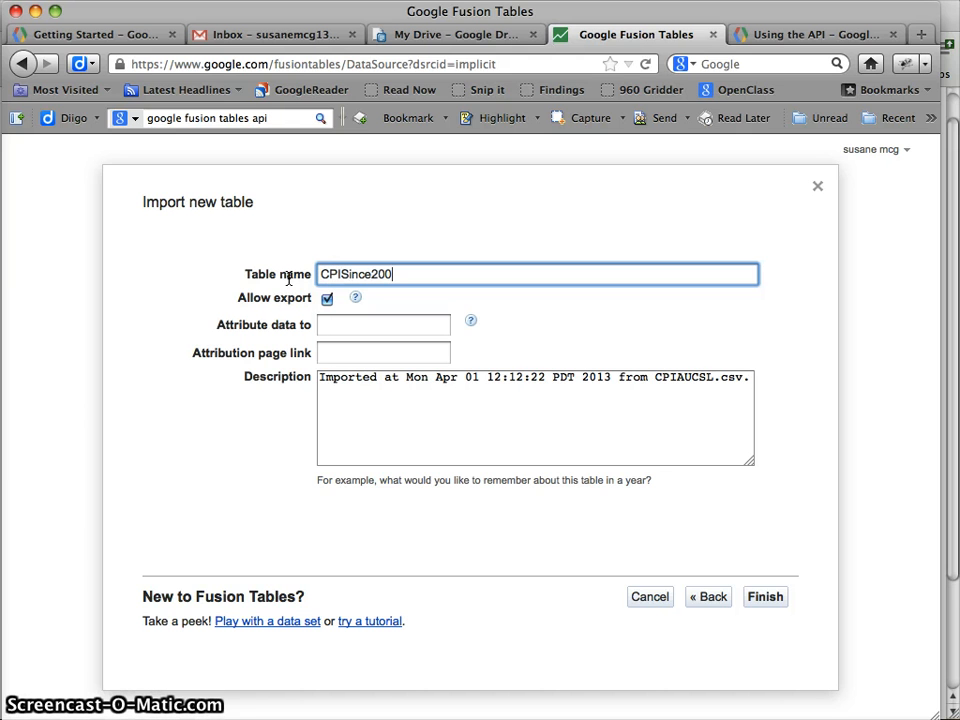
text(0)
key(Tab)
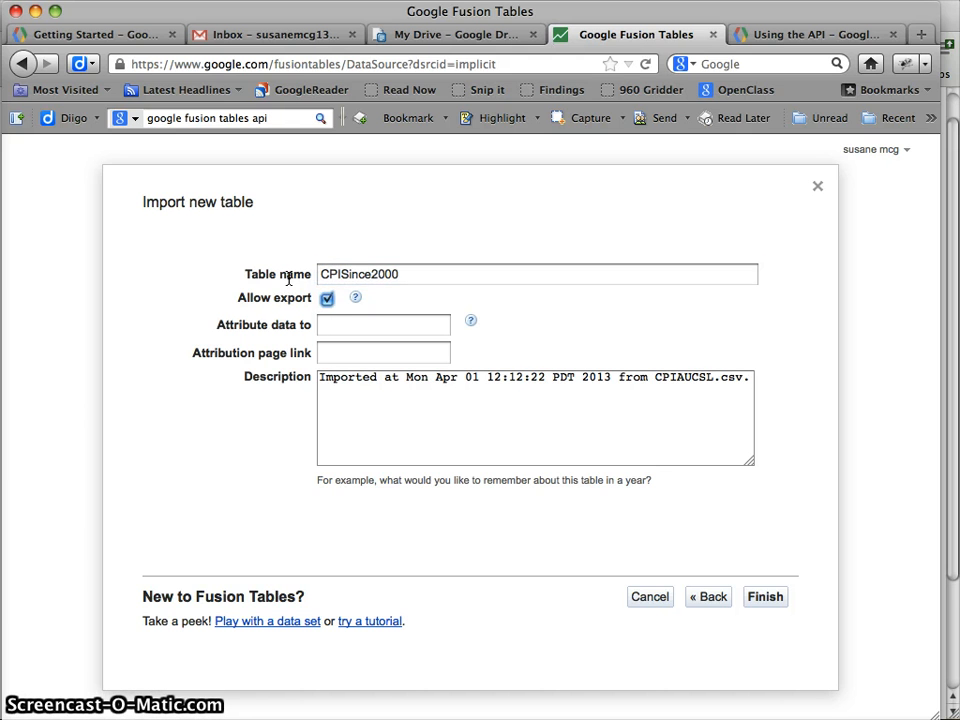
click(361, 334)
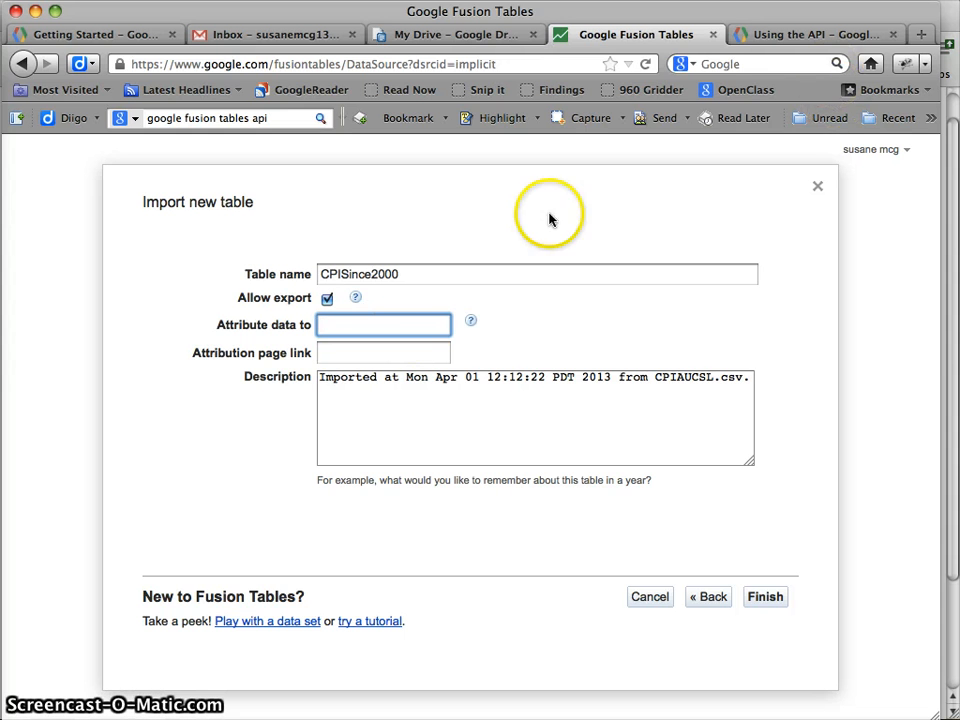
Load research.stlouisfed.org/fred2/ in a new tab and select its URL for copying
click(924, 33)
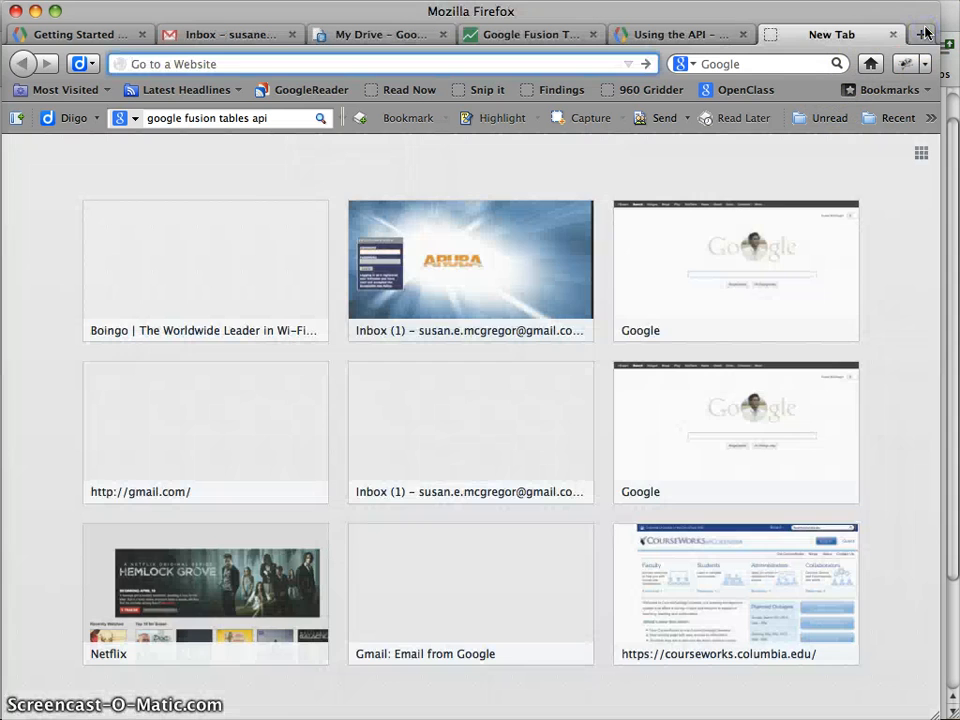
text(fred)
key(Down)
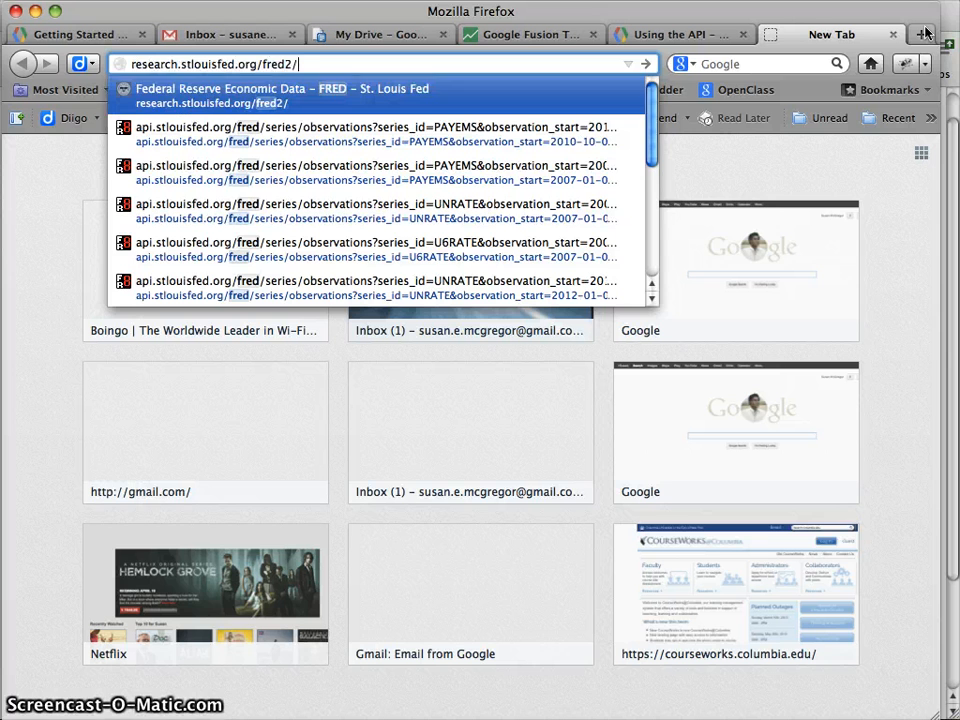
key(Return)
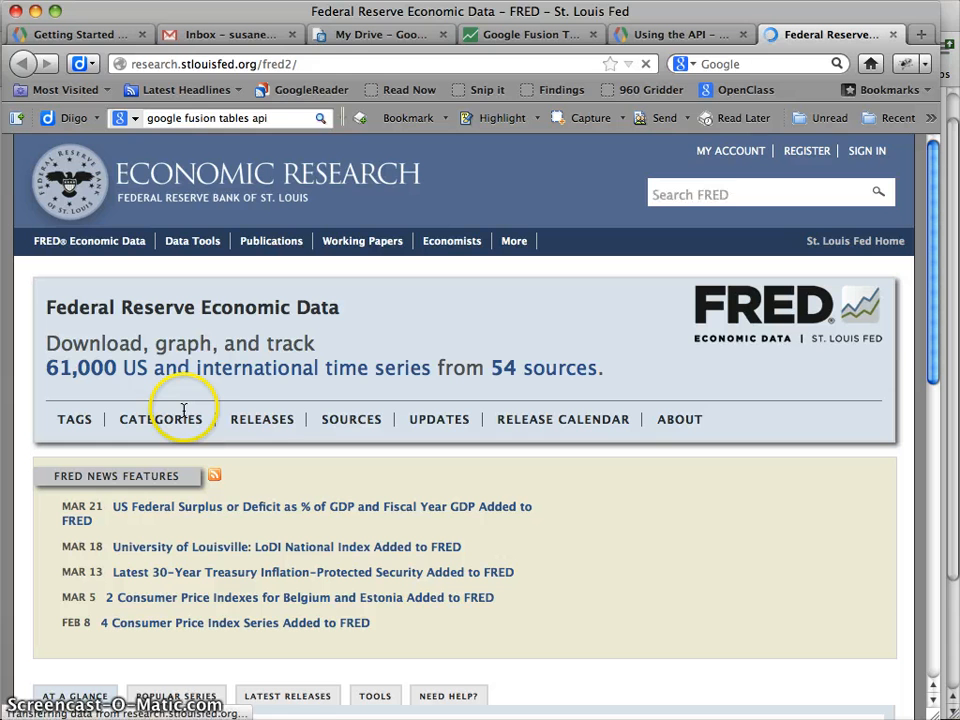
click(349, 60)
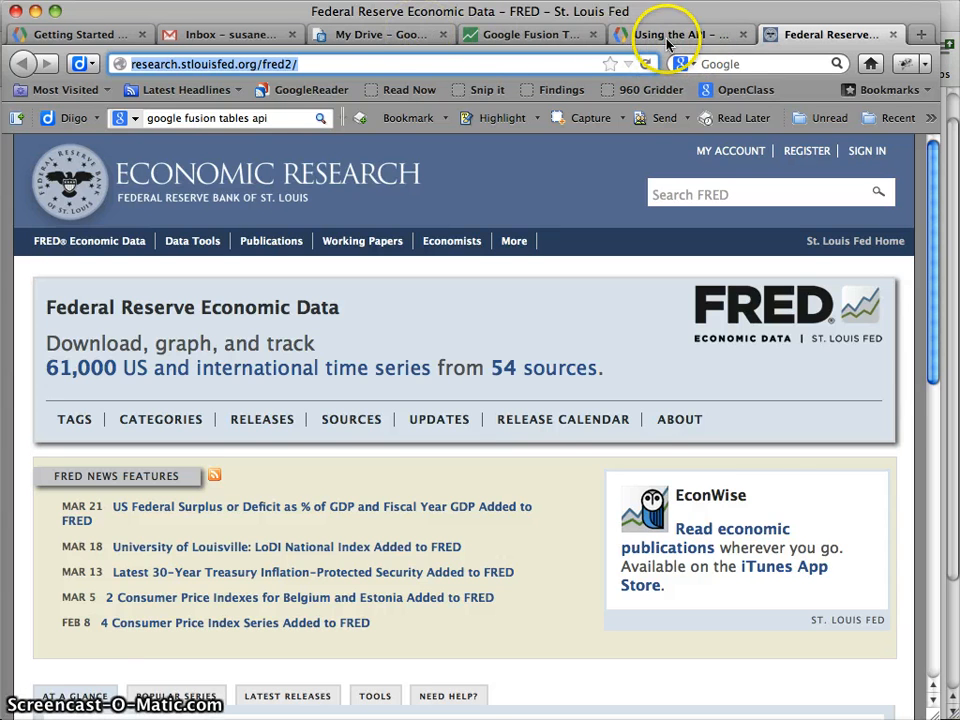
Credit the table to St. Louis Fed, pasting the FRED URL as the attribution link
click(530, 35)
text(St)
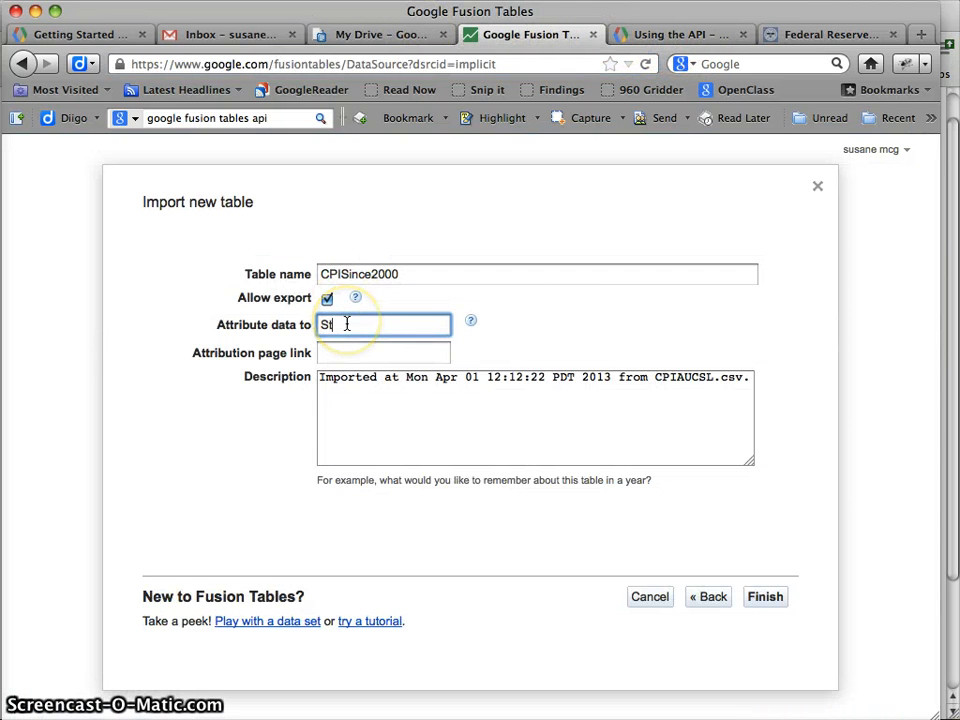
text(. Louis)
key(BackSpace)
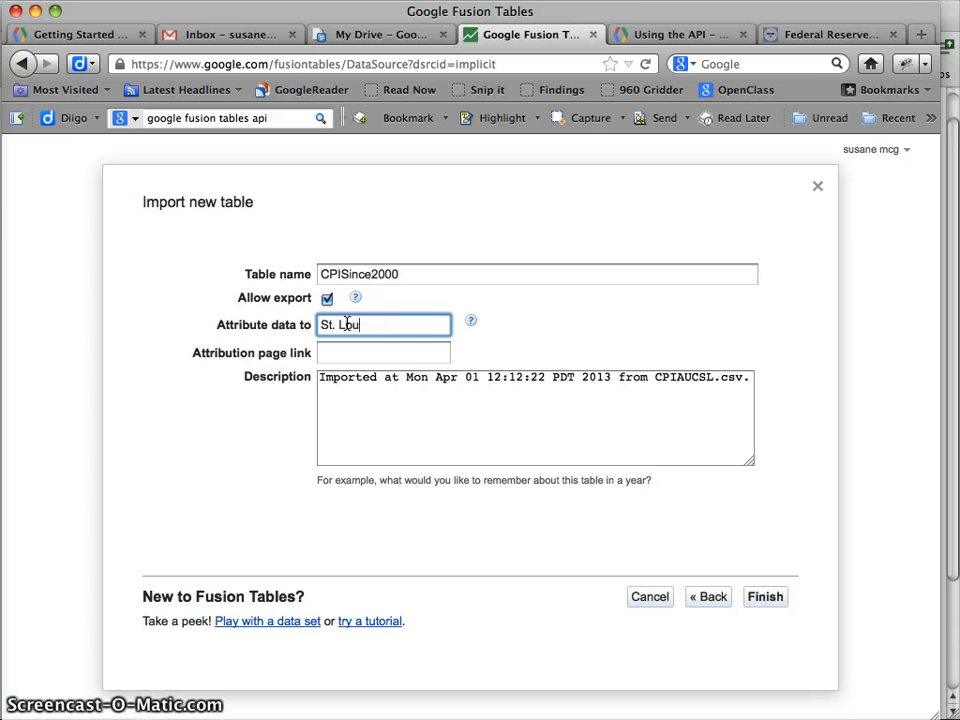
text(is Fed)
key(Tab)
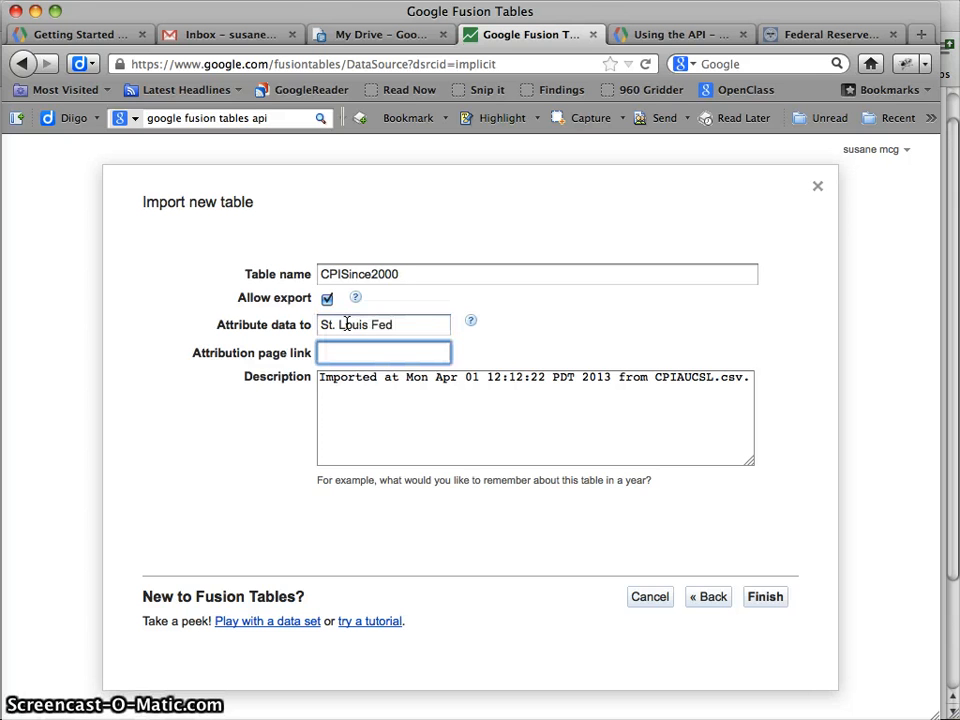
key(super+v)
Add 'Data downloaded 3/14/2013. This is the monthly CPI rating for the U.S.' to the description and finish
click(604, 399)
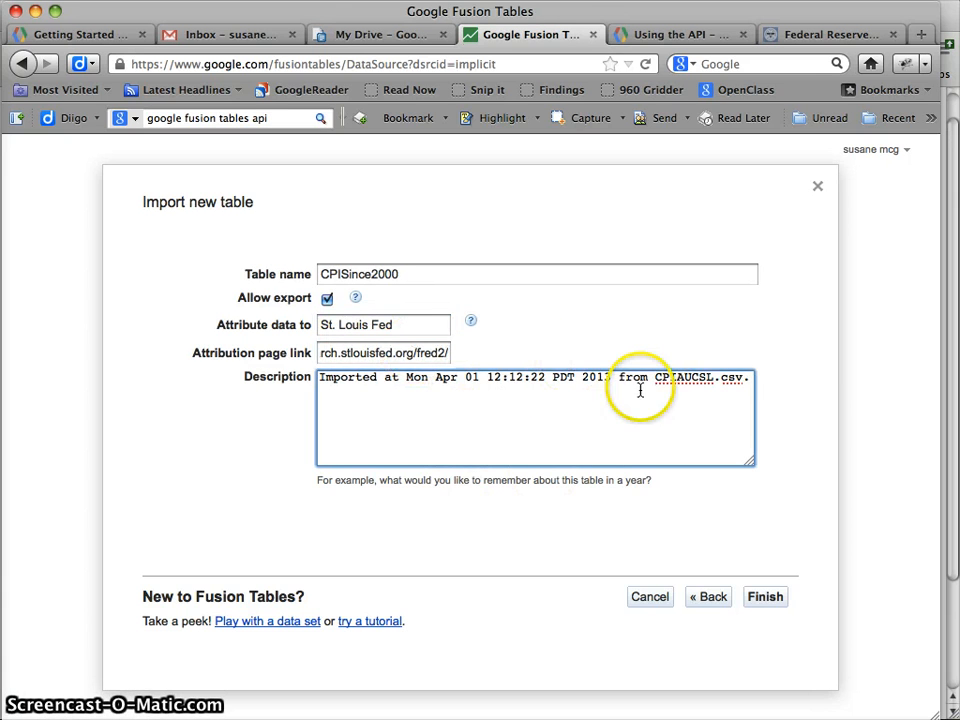
key(Return)
text(Dat)
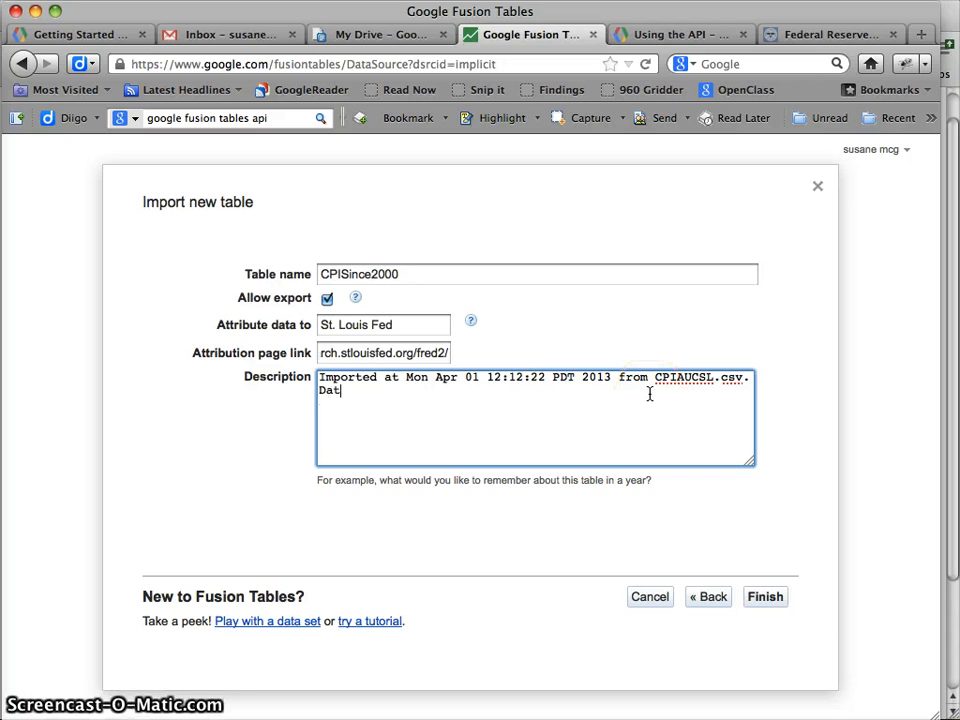
text(a downloaded )
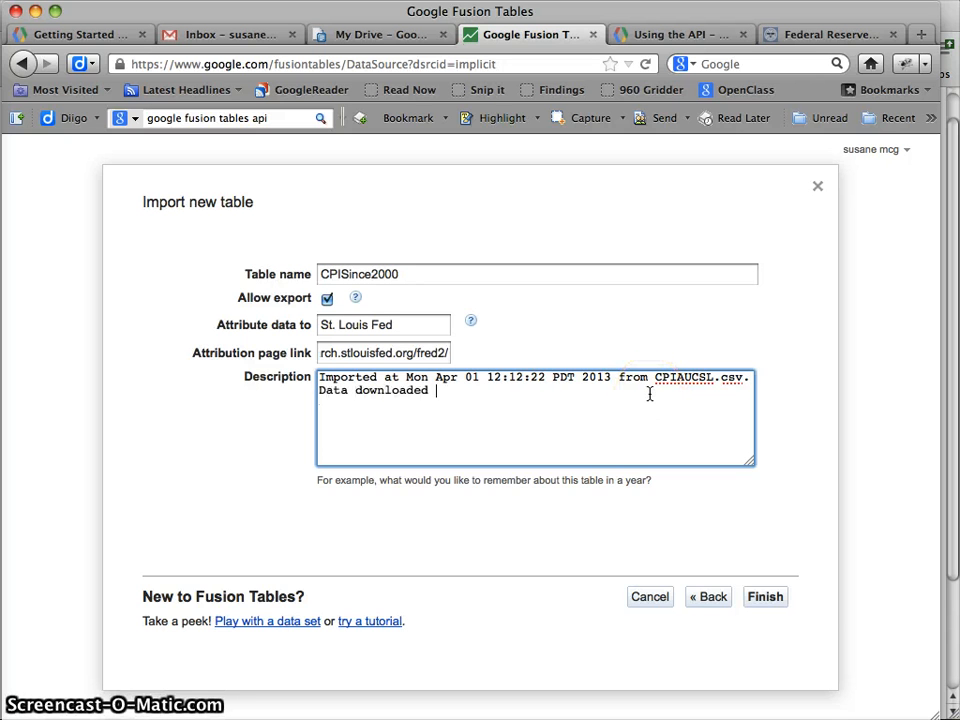
text(3/14/2)
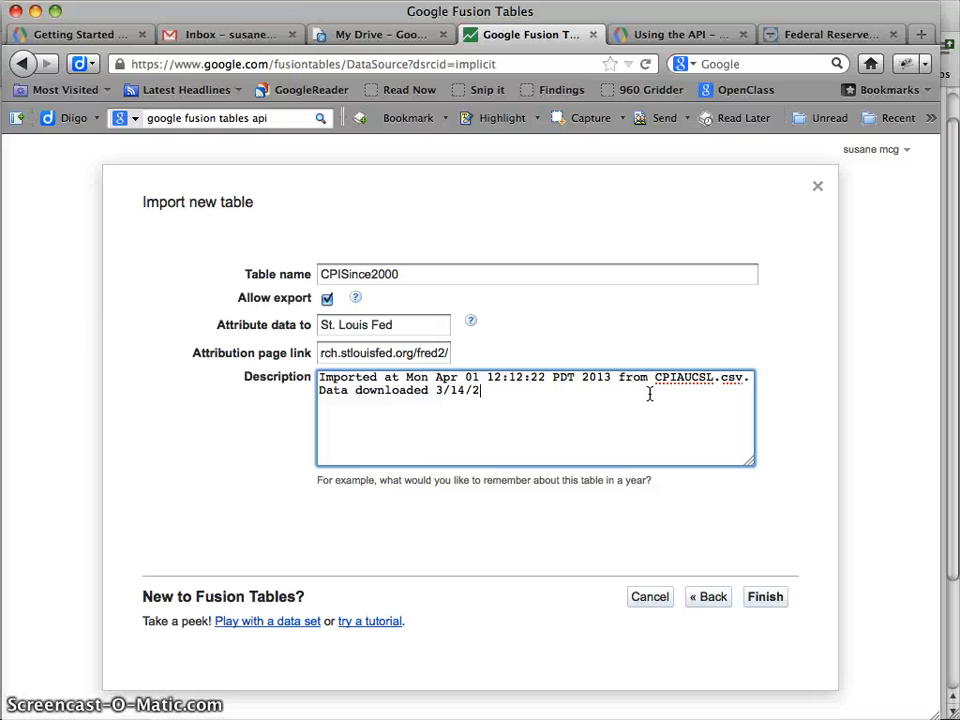
text(013. This is )
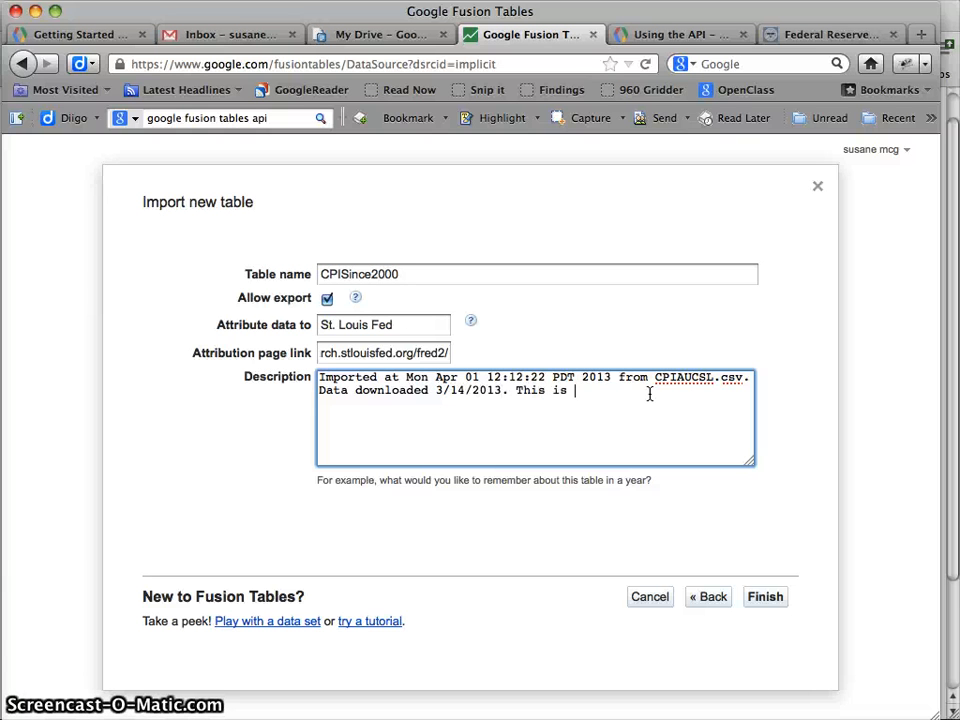
text(the monthly CPI )
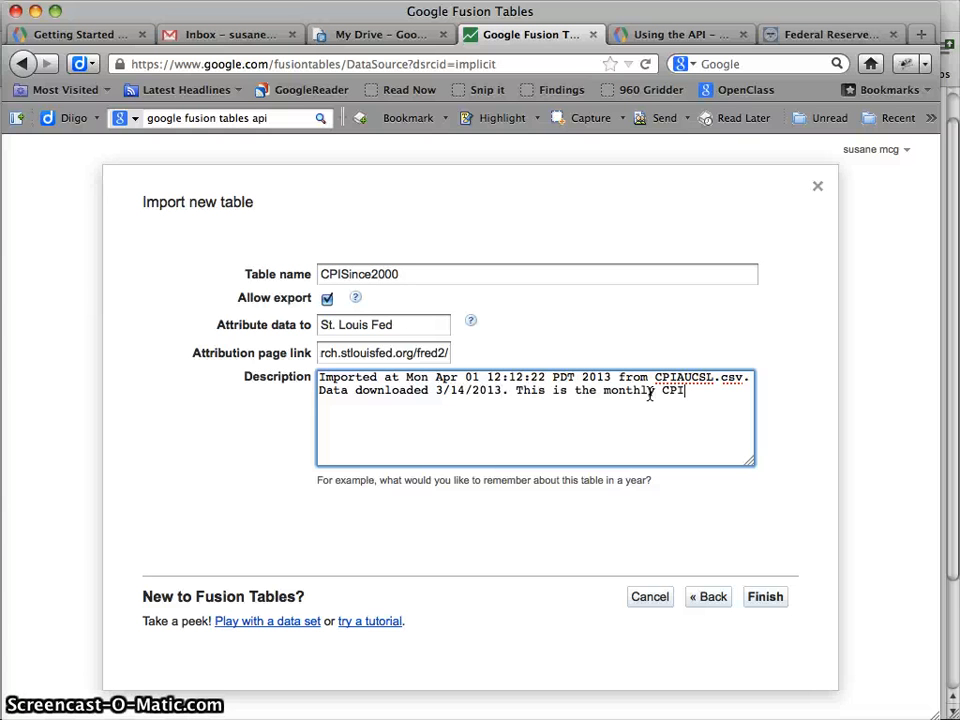
text(rating )
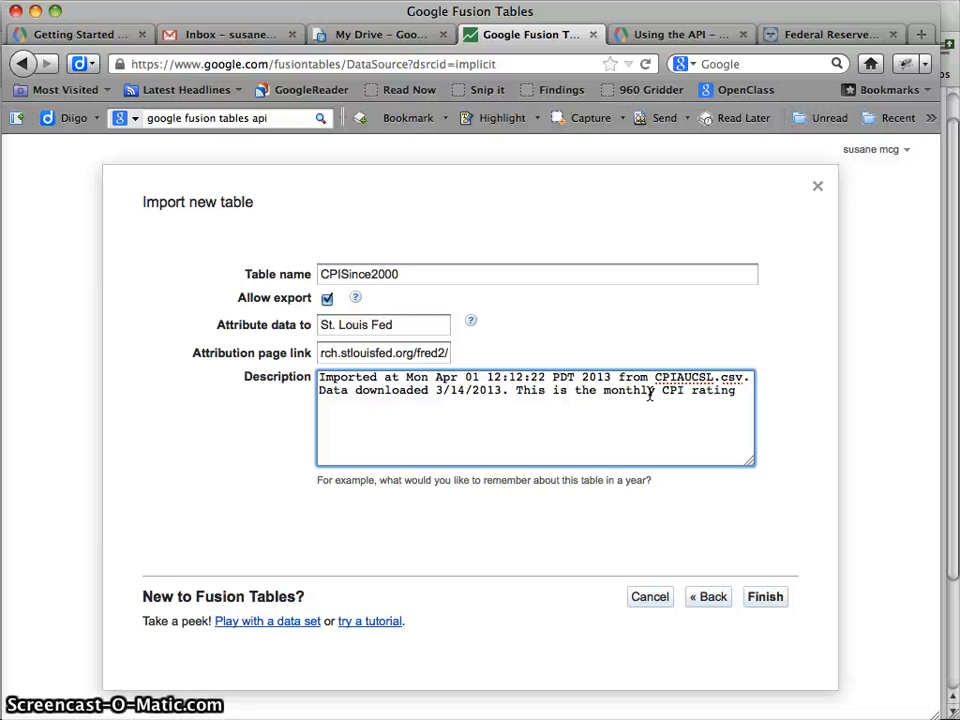
text(for the U.S.)
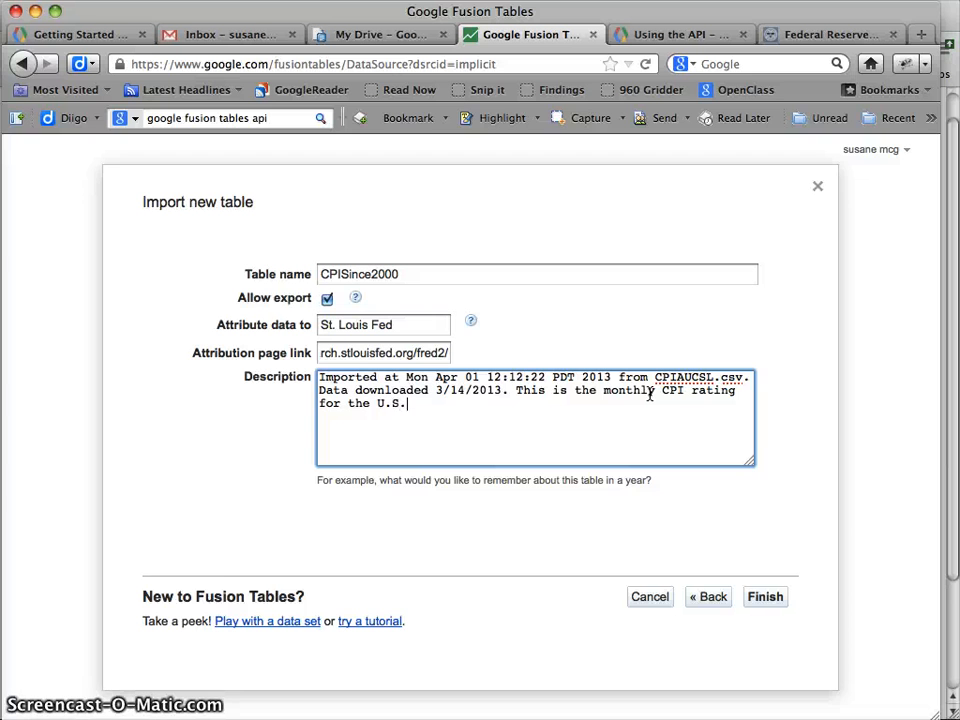
click(765, 597)
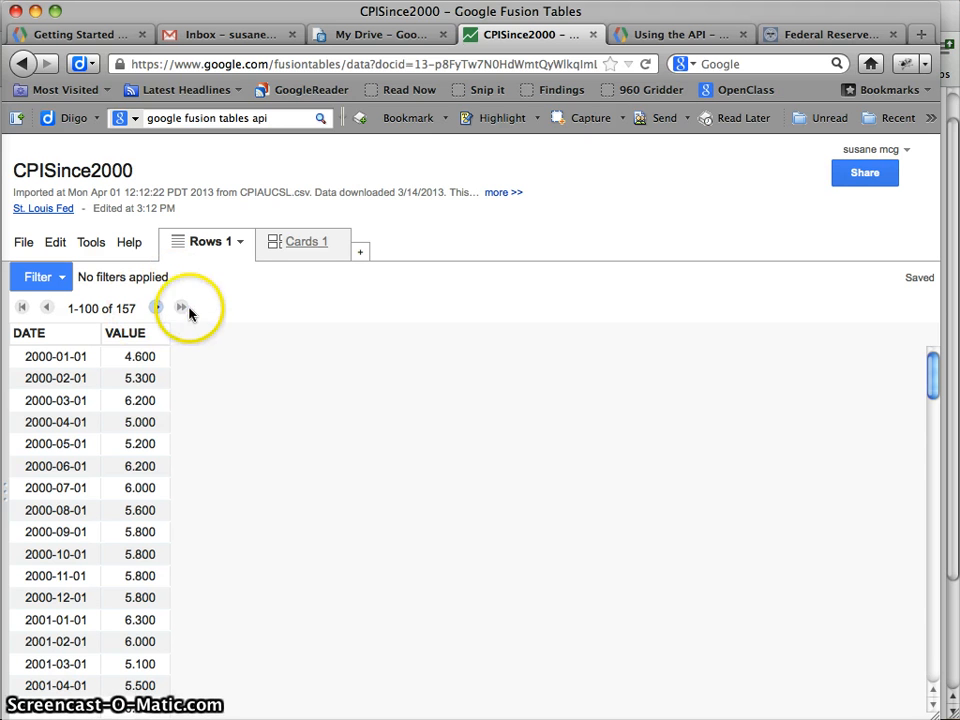
Page to rows 101–157 of CPISince2000 and scroll down to the last row, 2012-12-01
scroll(441, 469, down, 15)
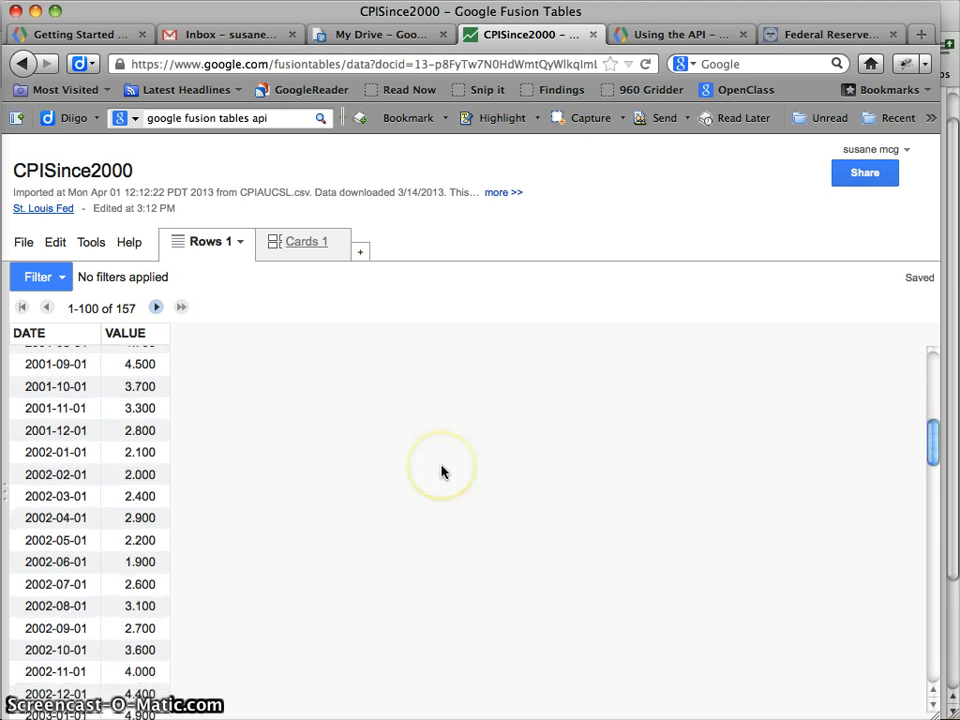
scroll(443, 472, up, 7)
scroll(441, 469, up, 9)
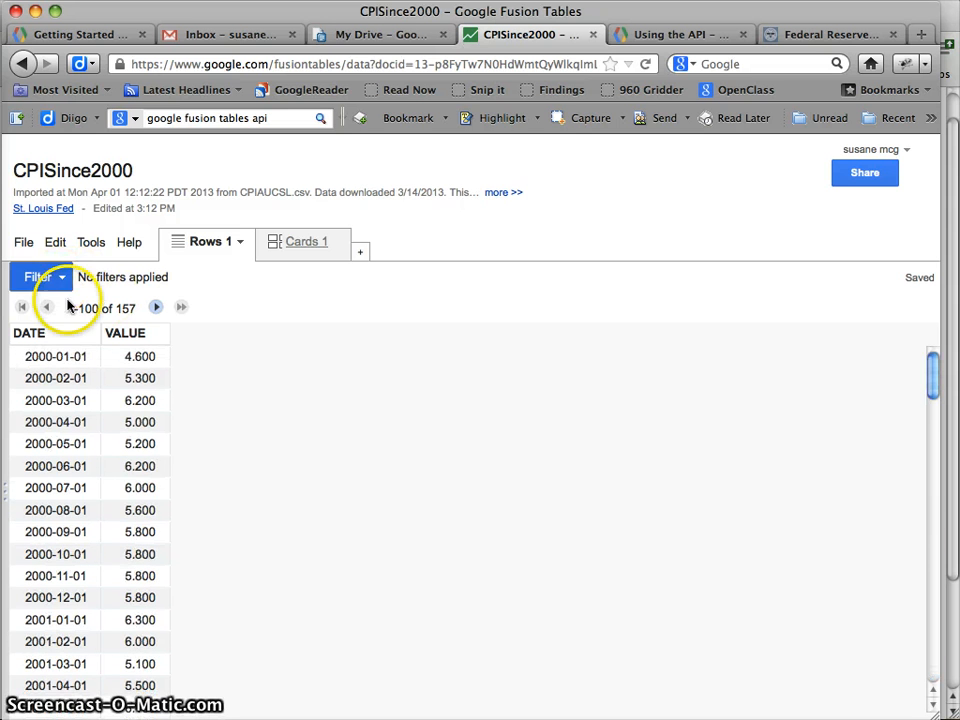
click(156, 309)
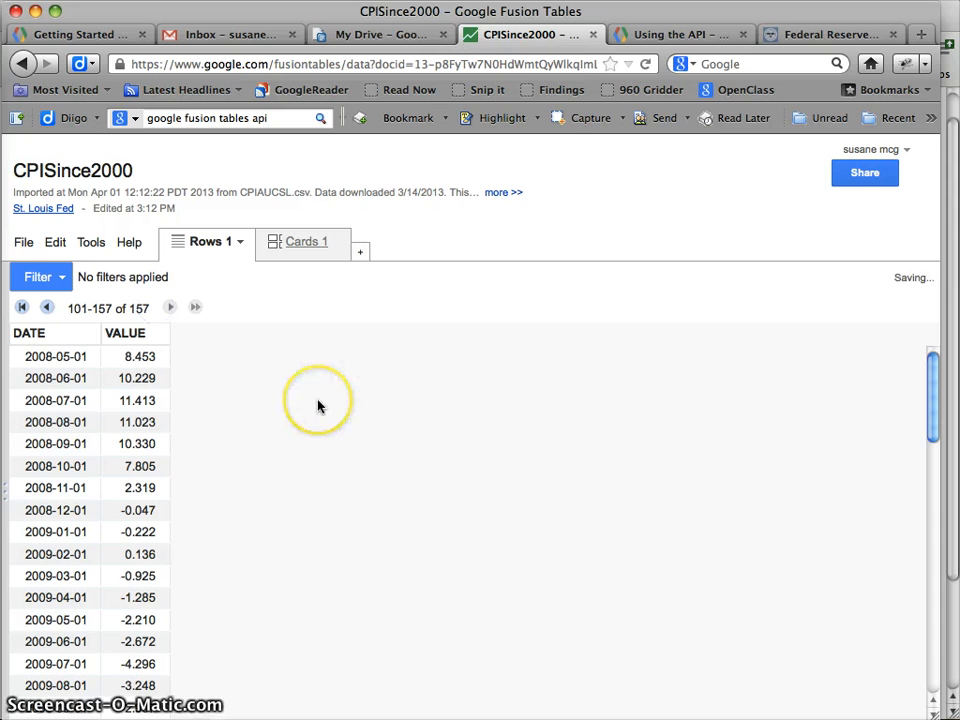
scroll(317, 407, down, 10)
scroll(318, 405, up, 10)
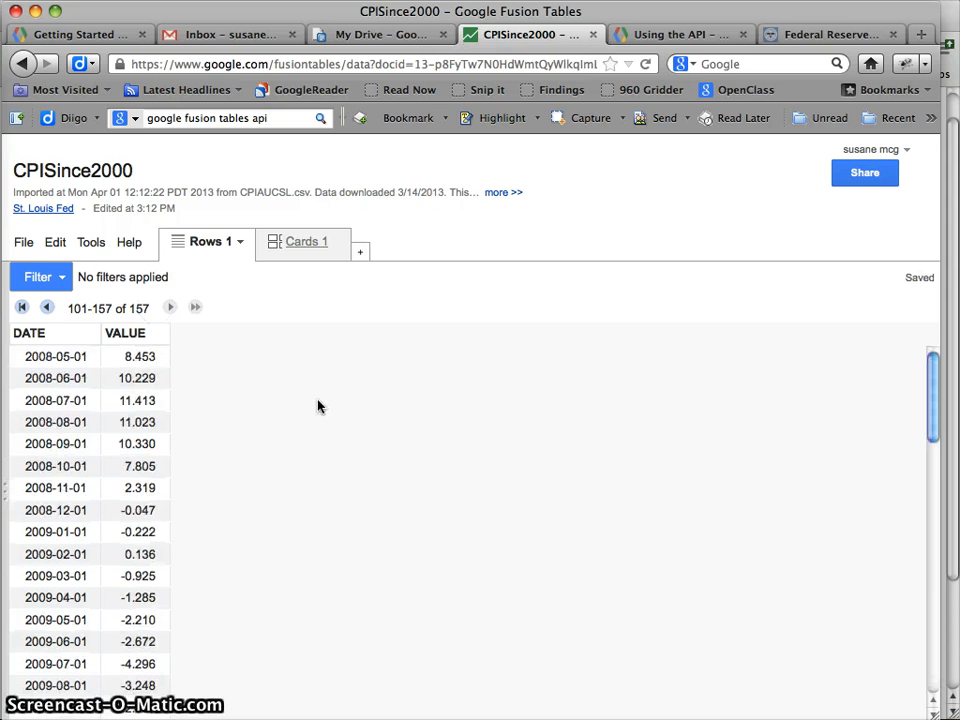
click(257, 465)
scroll(254, 428, down, 1)
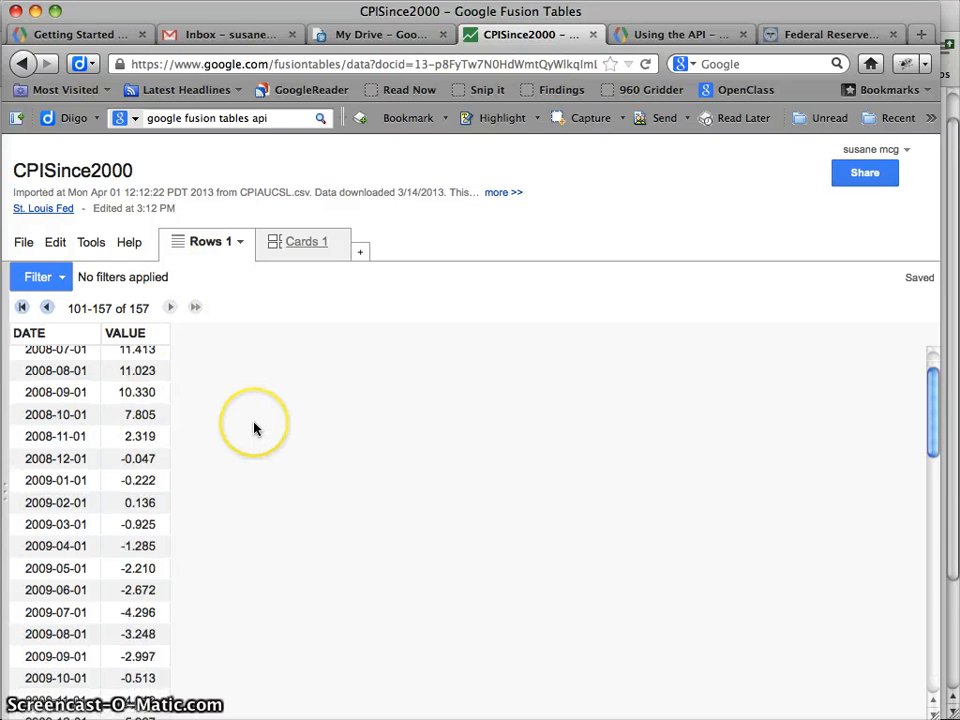
scroll(254, 428, down, 10)
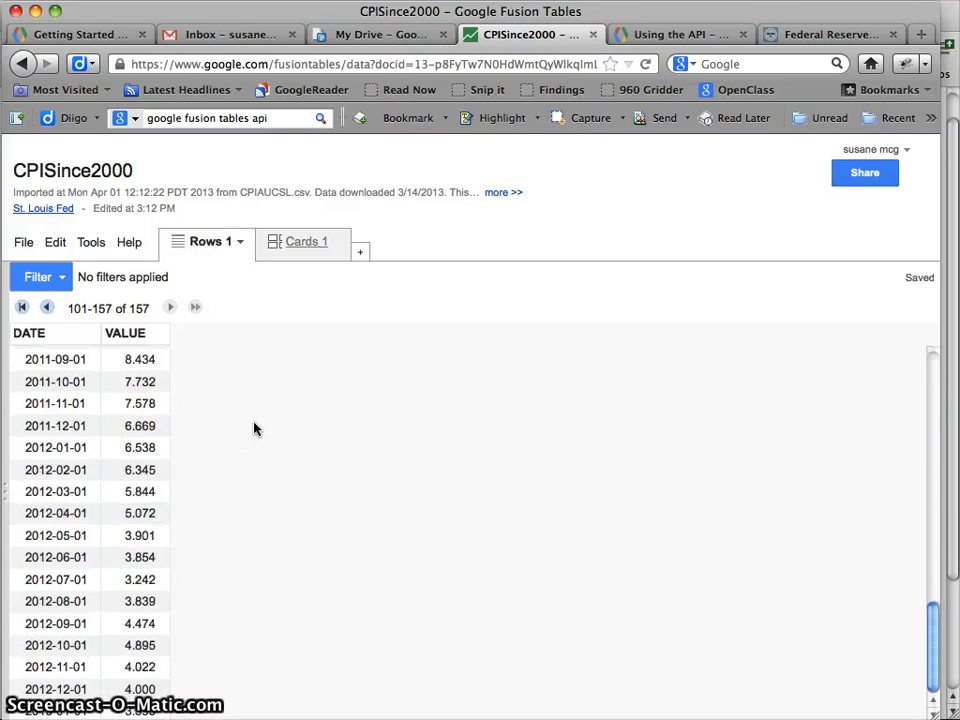
scroll(254, 429, up, 10)
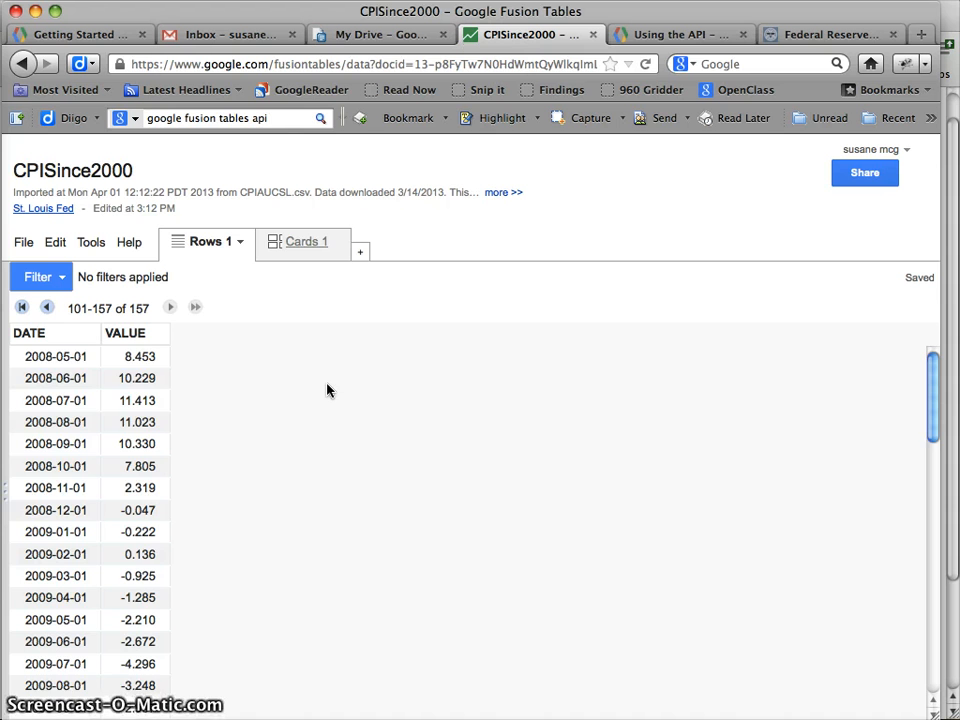
scroll(327, 390, down, 10)
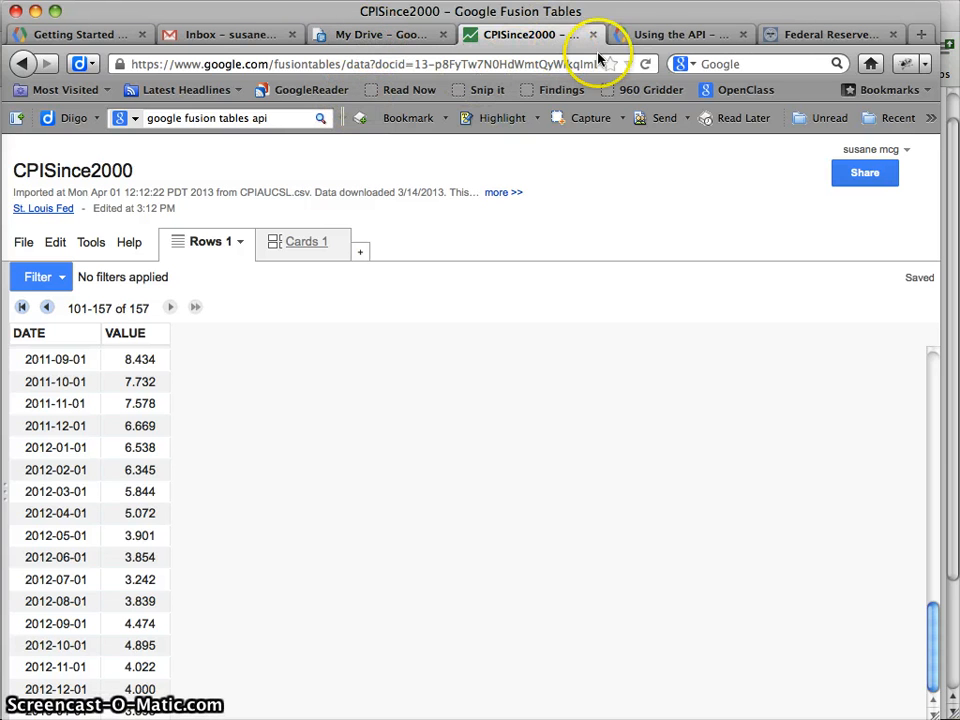
Read the Getting Started section on sending requests from the browser, highlighting its query examples
click(647, 40)
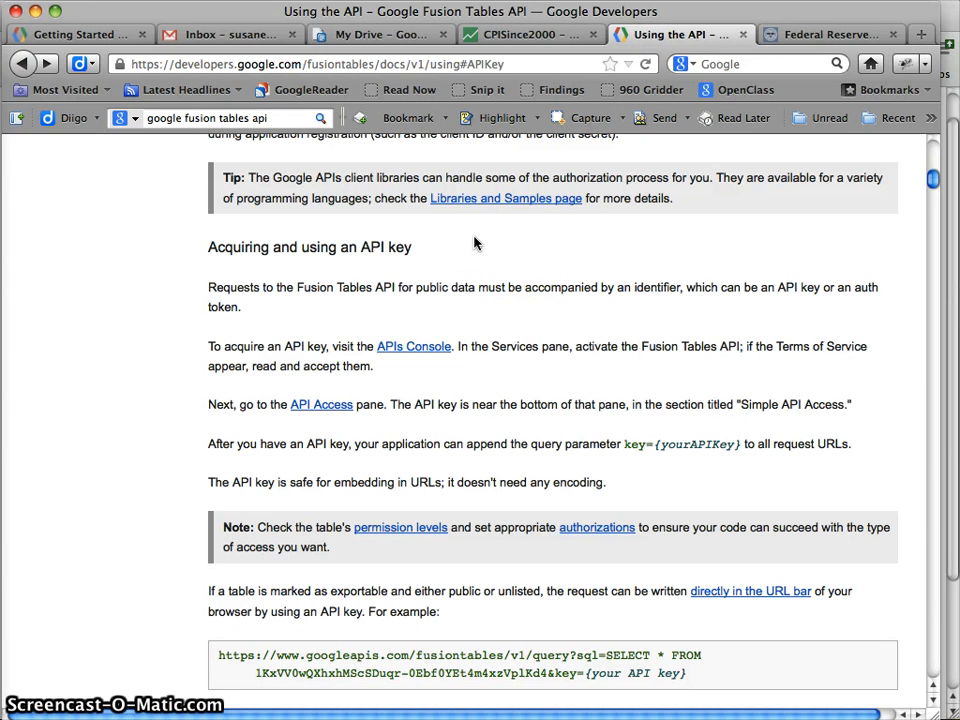
click(84, 35)
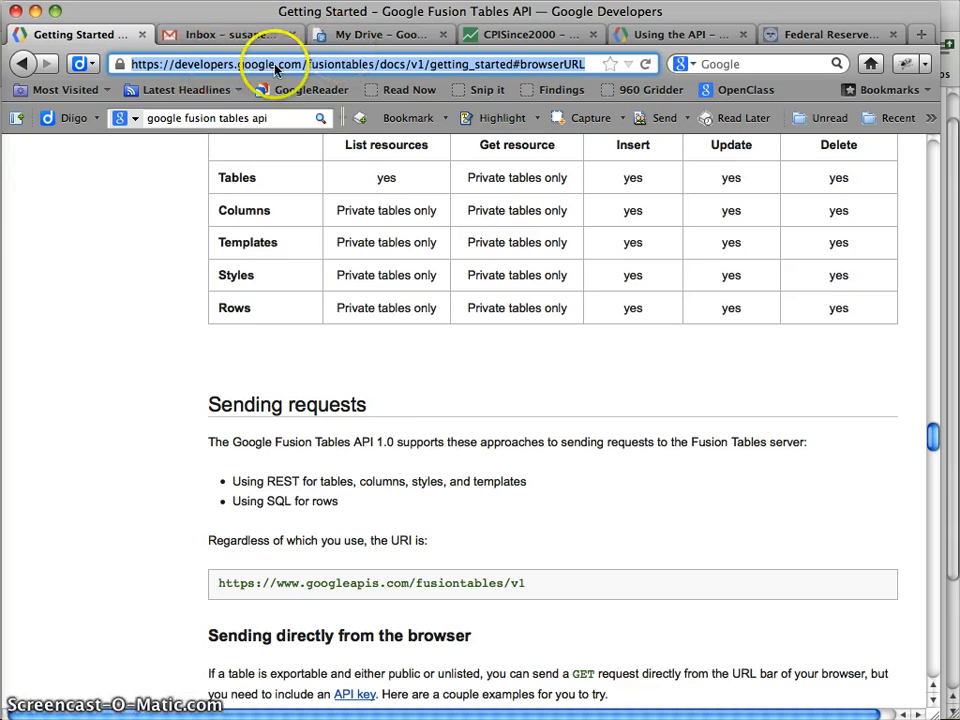
key(super+bracketleft)
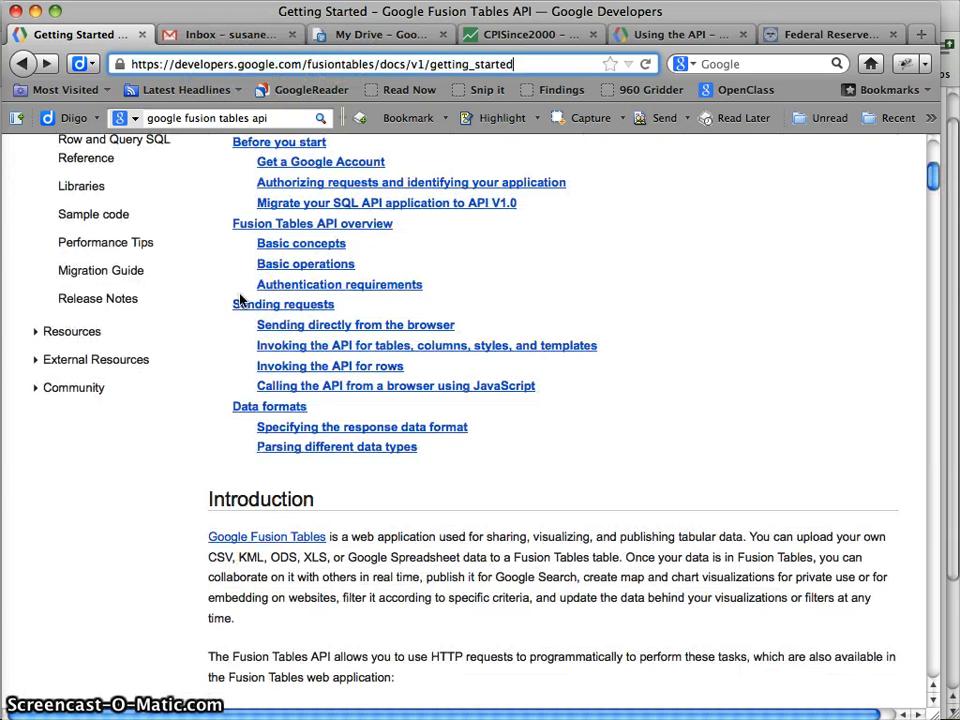
click(298, 324)
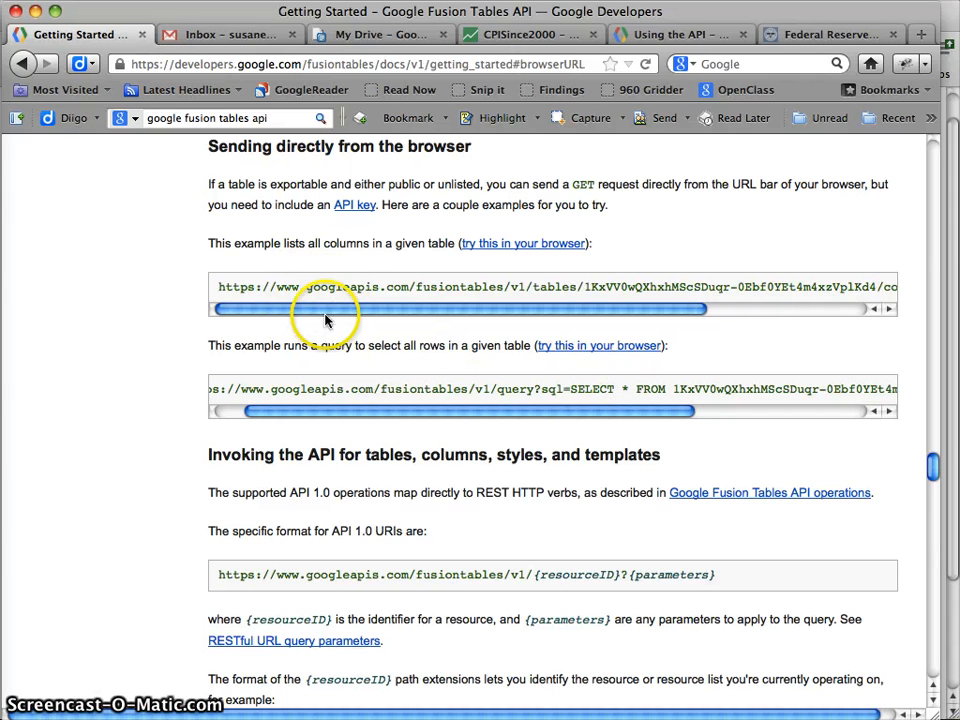
drag(358, 308, 574, 283)
drag(347, 300, 491, 328)
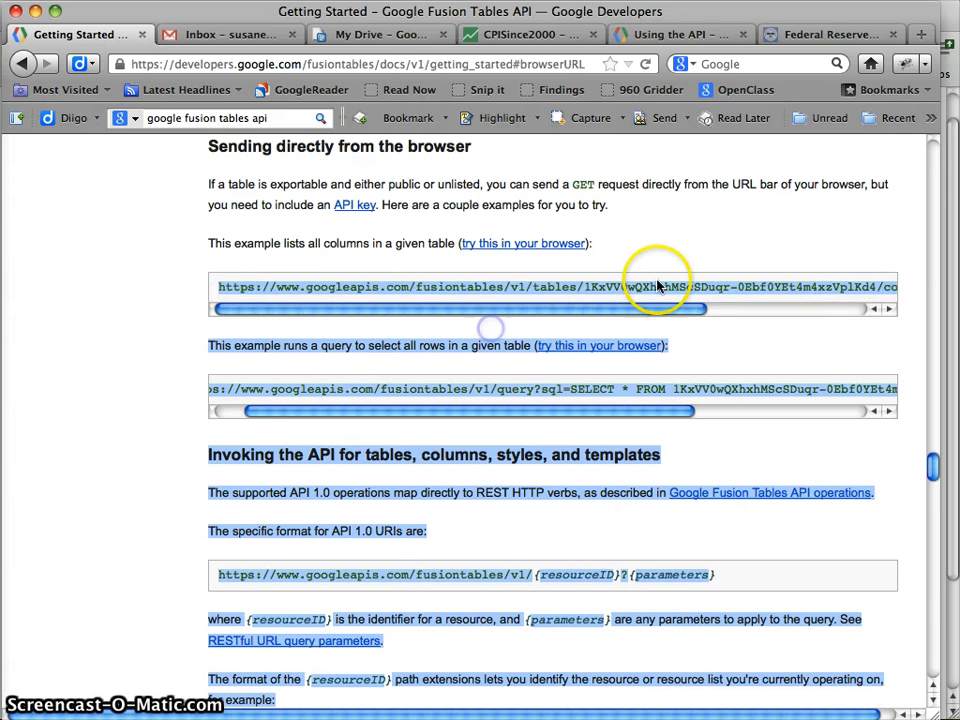
click(662, 281)
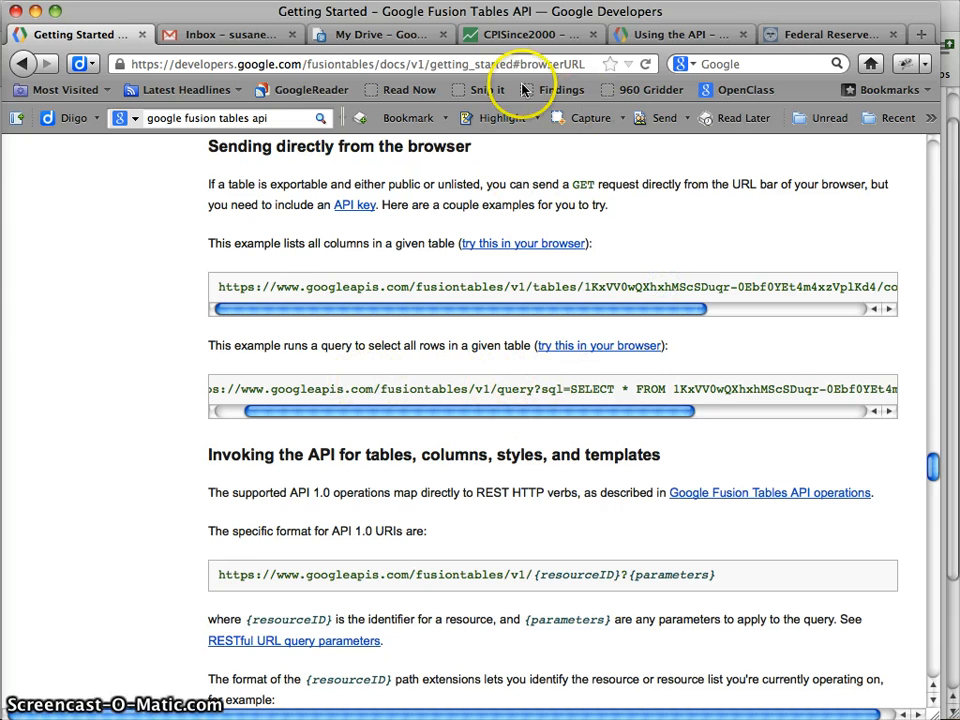
Compare the SELECT * FROM query URL with the CPISince2000 table, ending on the API key section
click(521, 40)
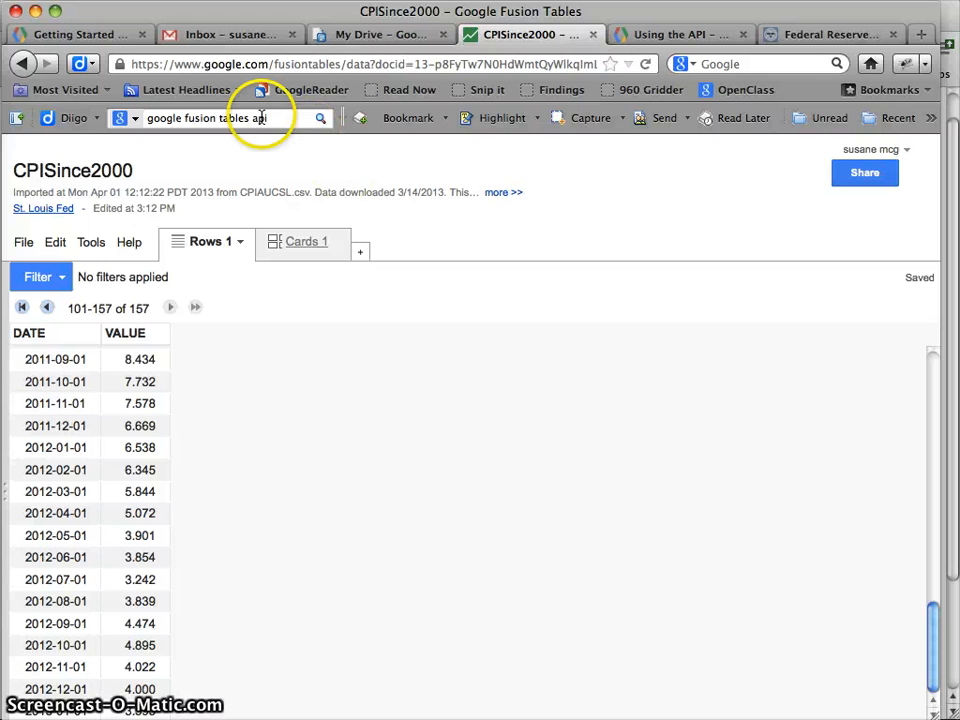
click(99, 30)
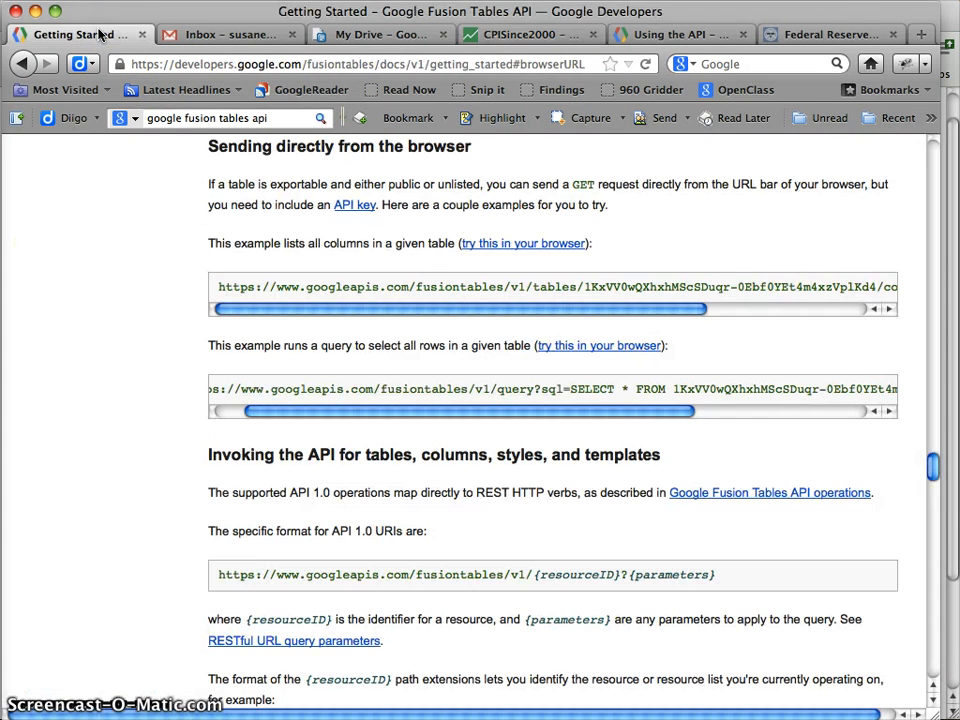
drag(572, 390, 673, 392)
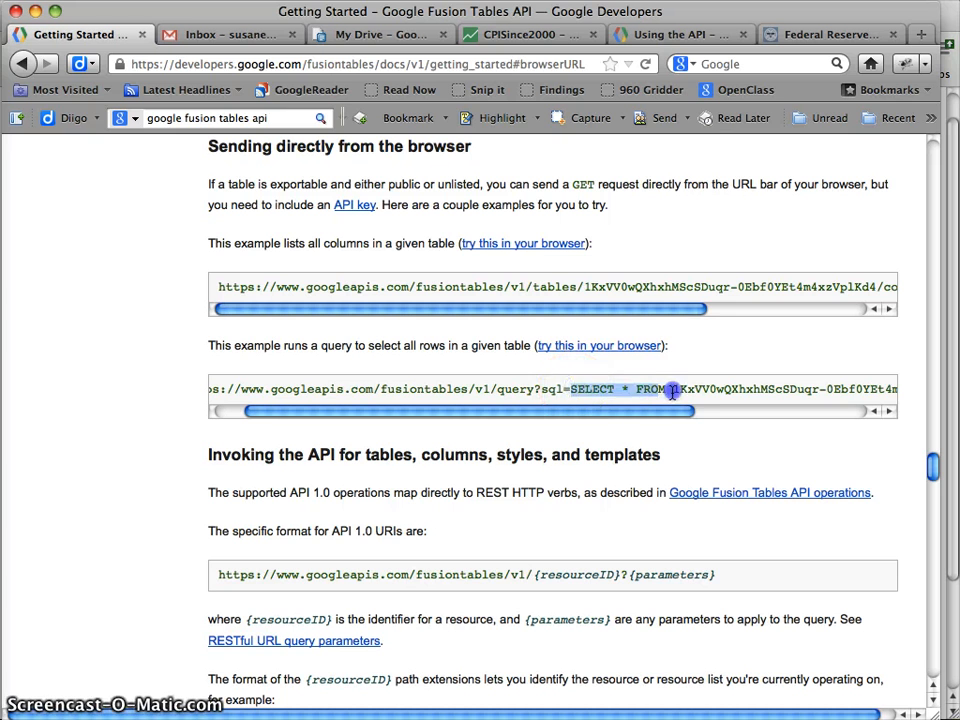
drag(598, 411, 543, 413)
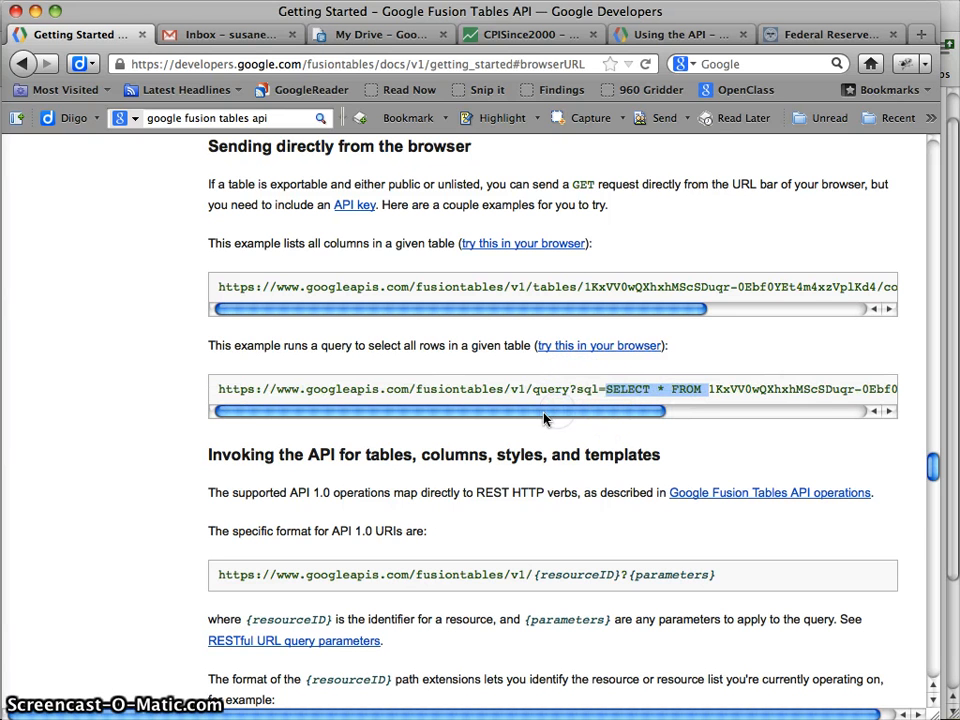
click(591, 394)
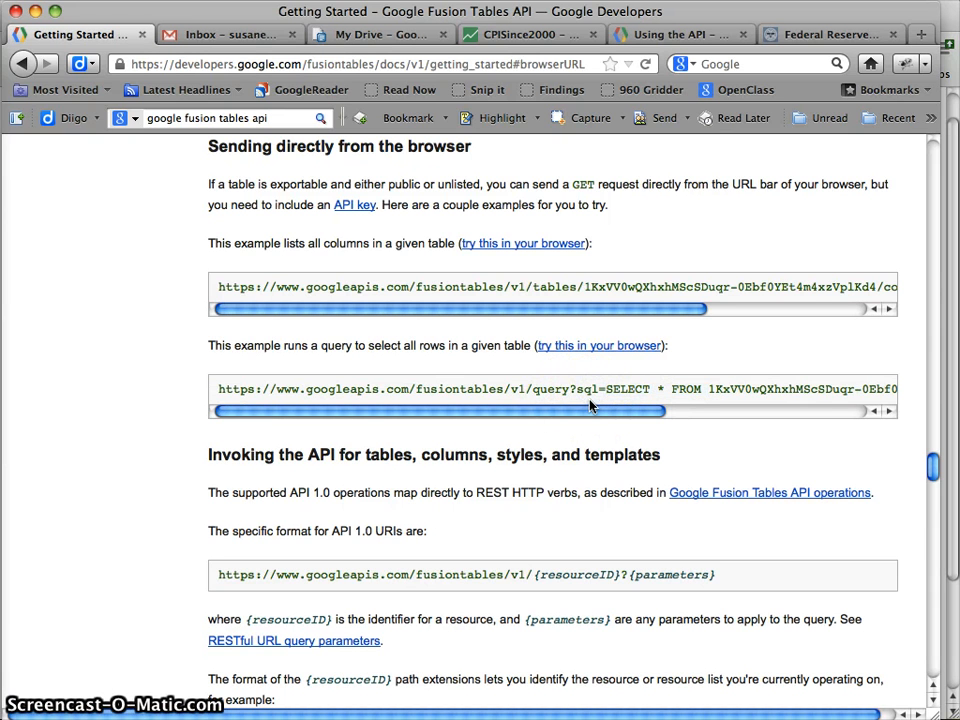
click(531, 34)
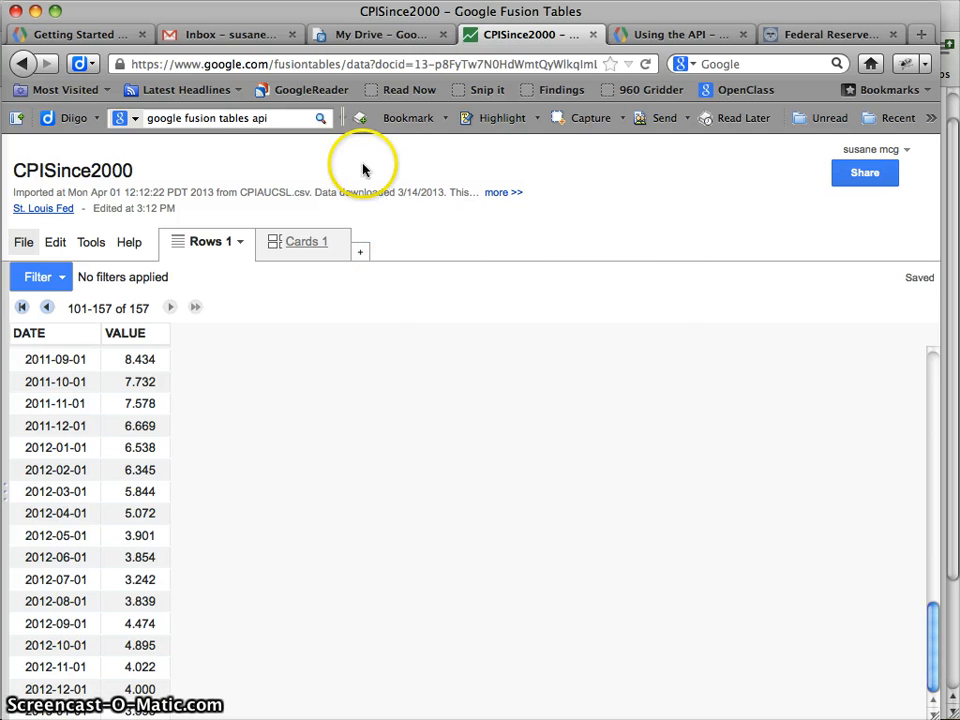
click(648, 33)
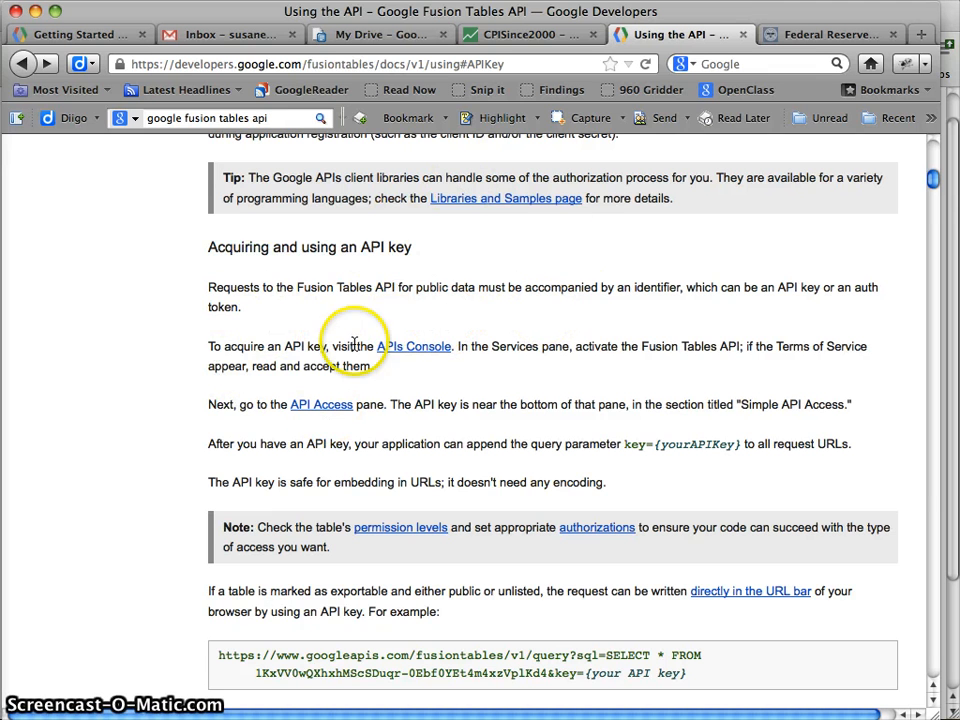
Go to the Google APIs Console and create a project
click(427, 354)
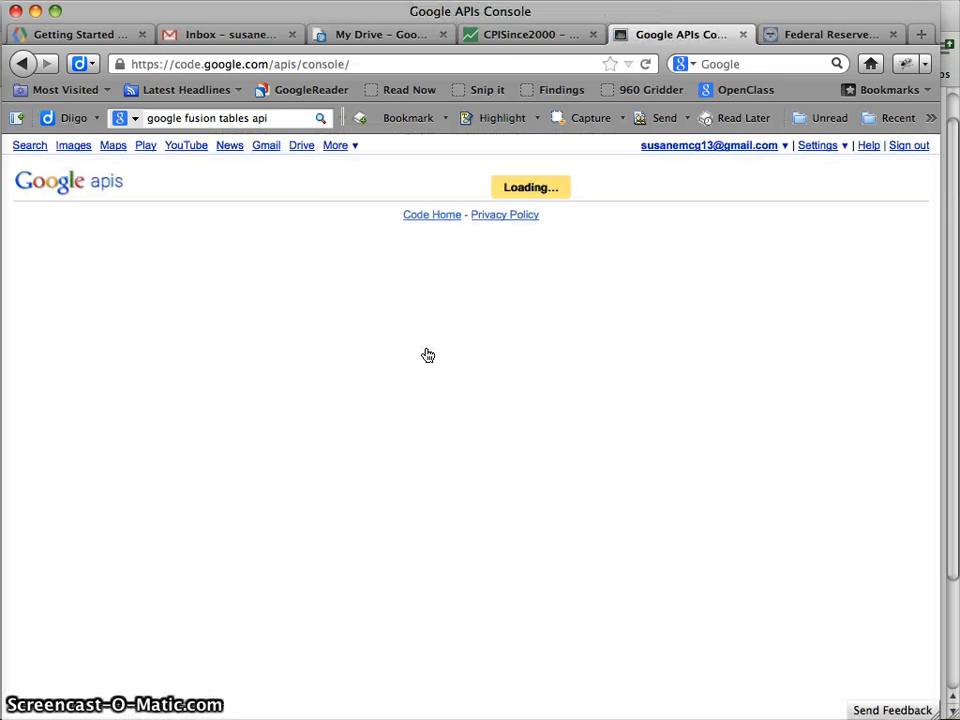
click(495, 462)
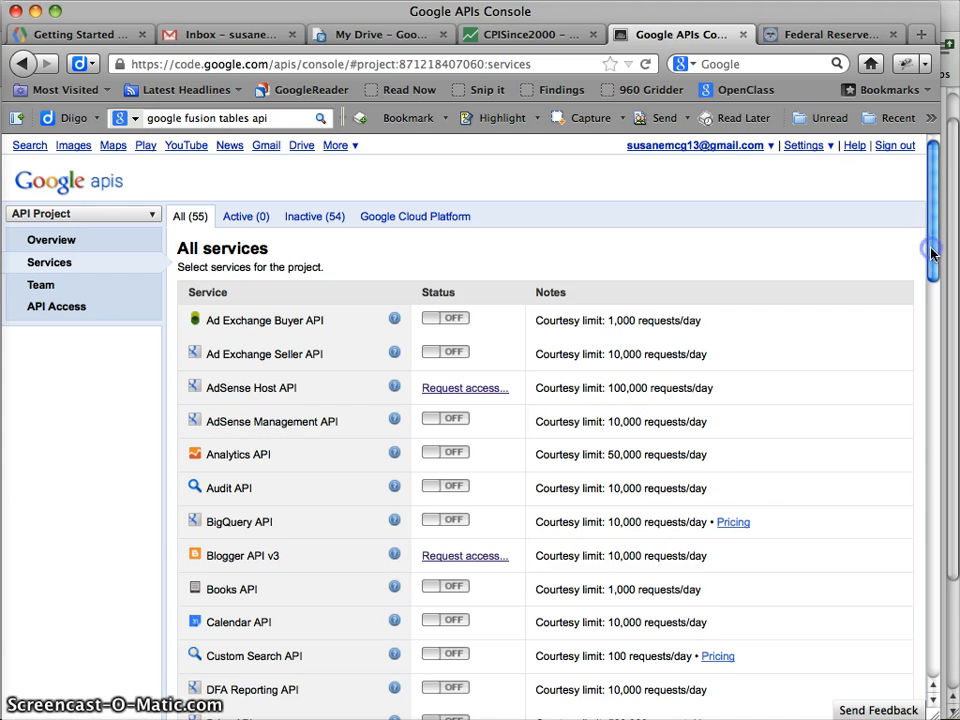
scroll(931, 230, down, 5)
scroll(931, 210, up, 5)
drag(931, 210, 937, 306)
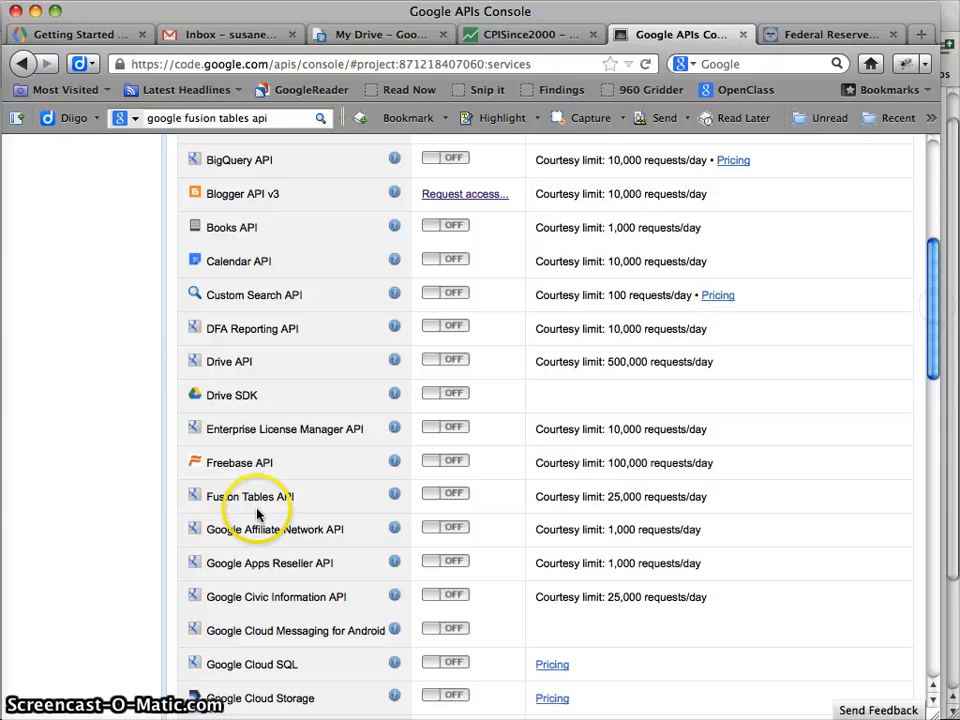
Turn the Fusion Tables API on, accept both sets of terms, and view its traffic report
click(450, 496)
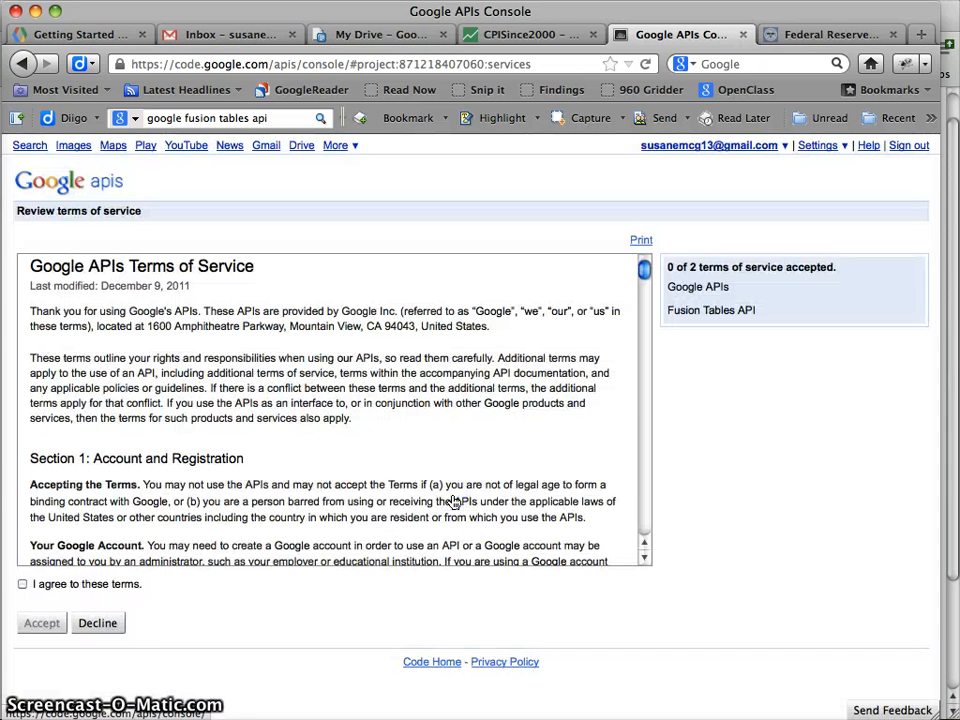
click(23, 585)
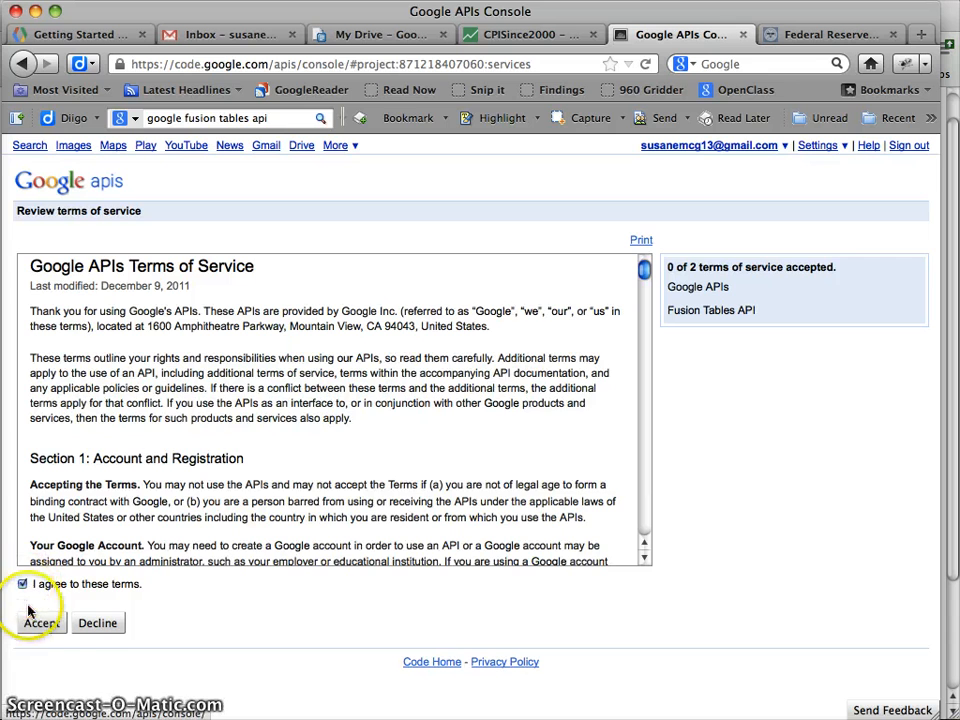
click(43, 622)
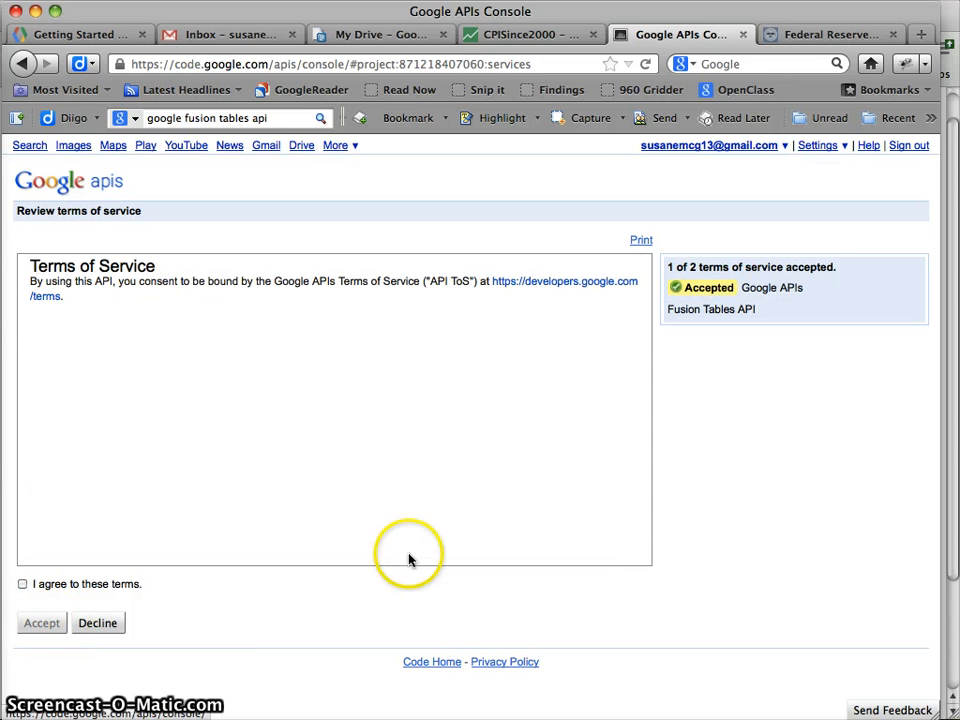
click(23, 585)
click(43, 622)
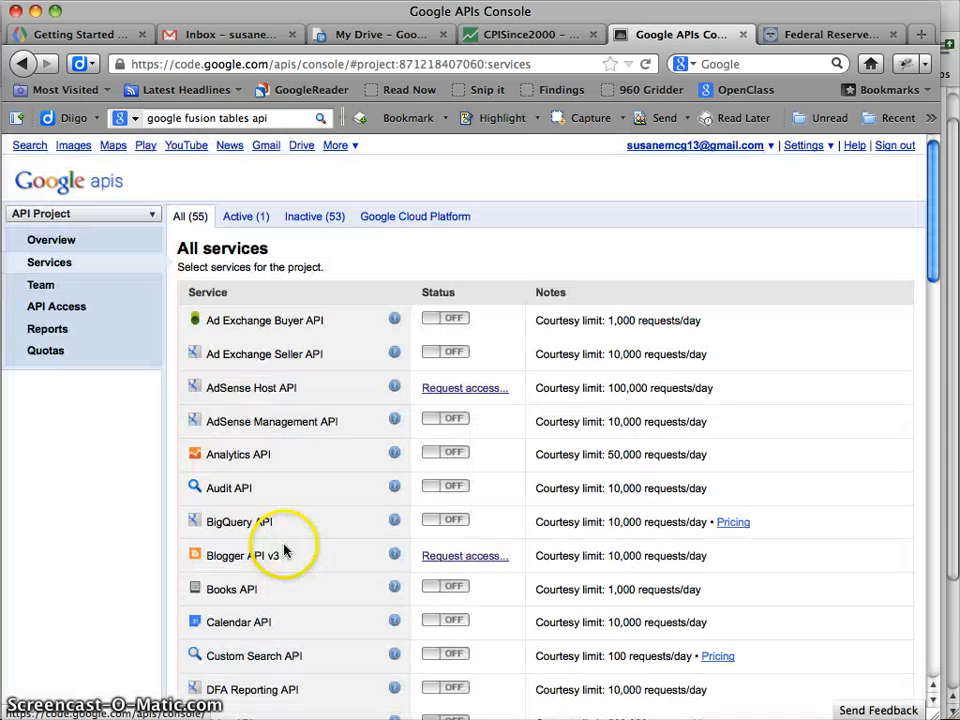
scroll(800, 418, down, 4)
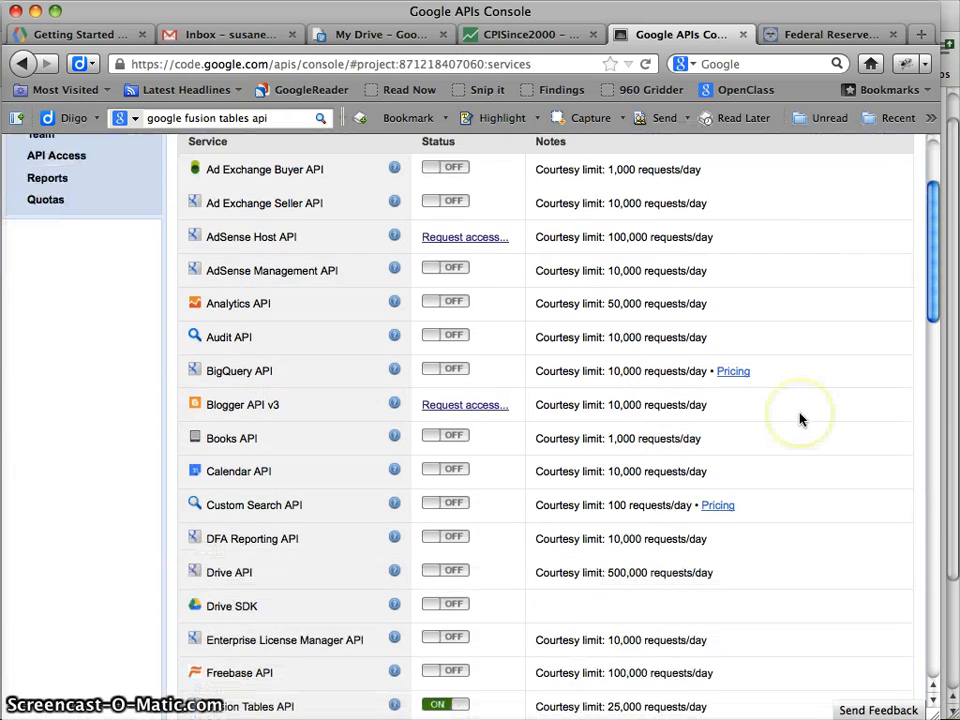
scroll(800, 419, down, 5)
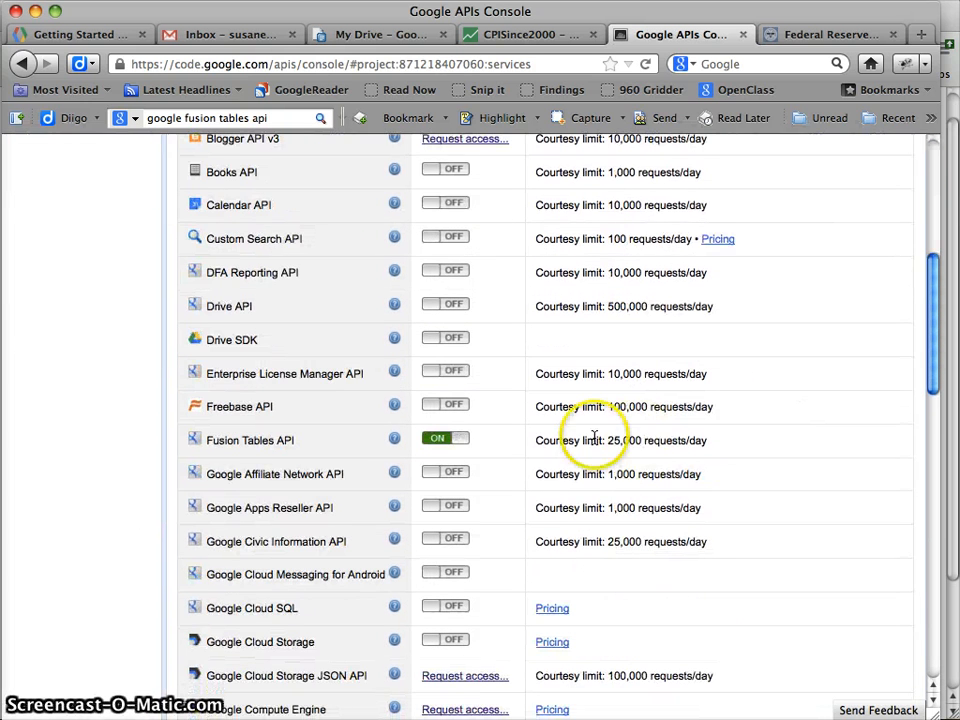
click(250, 443)
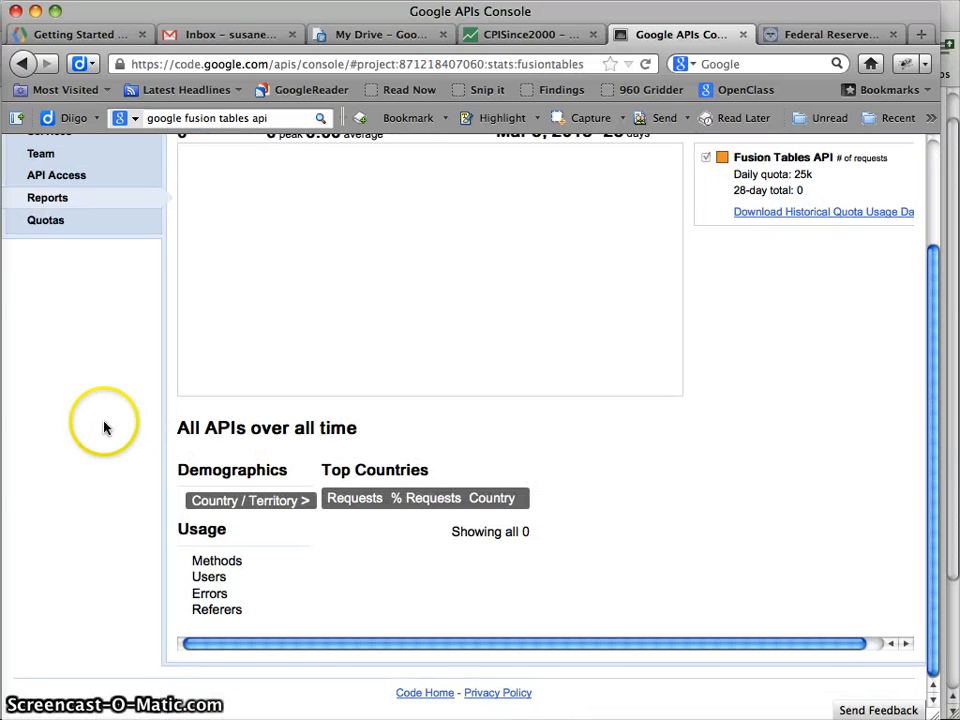
scroll(490, 487, up, 3)
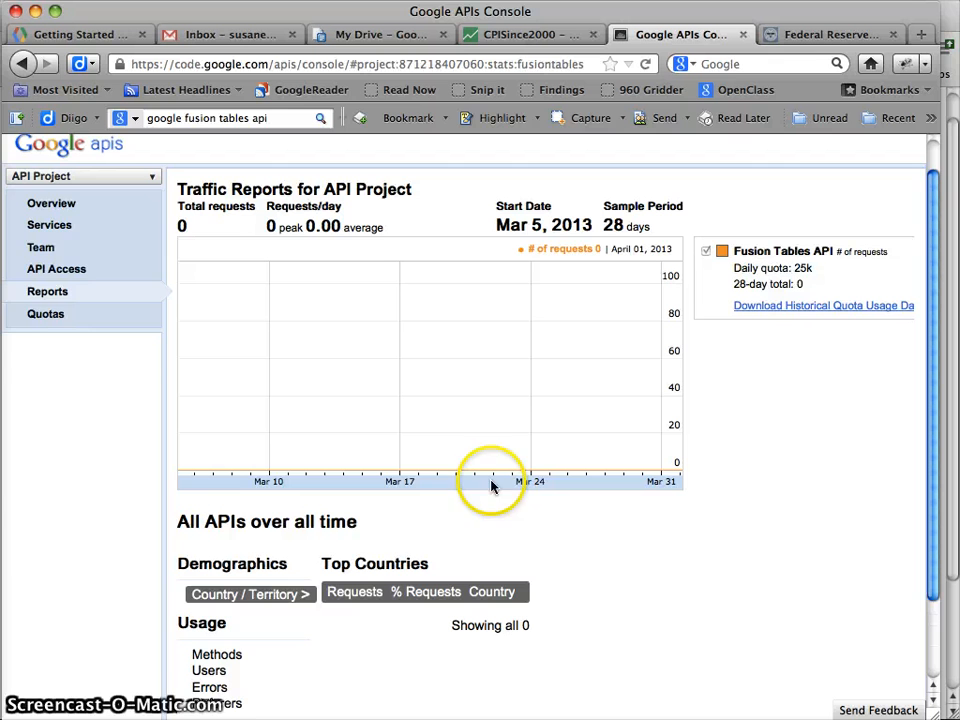
Select the browser API key on the API Access page and start a new blank TextEdit document
click(58, 270)
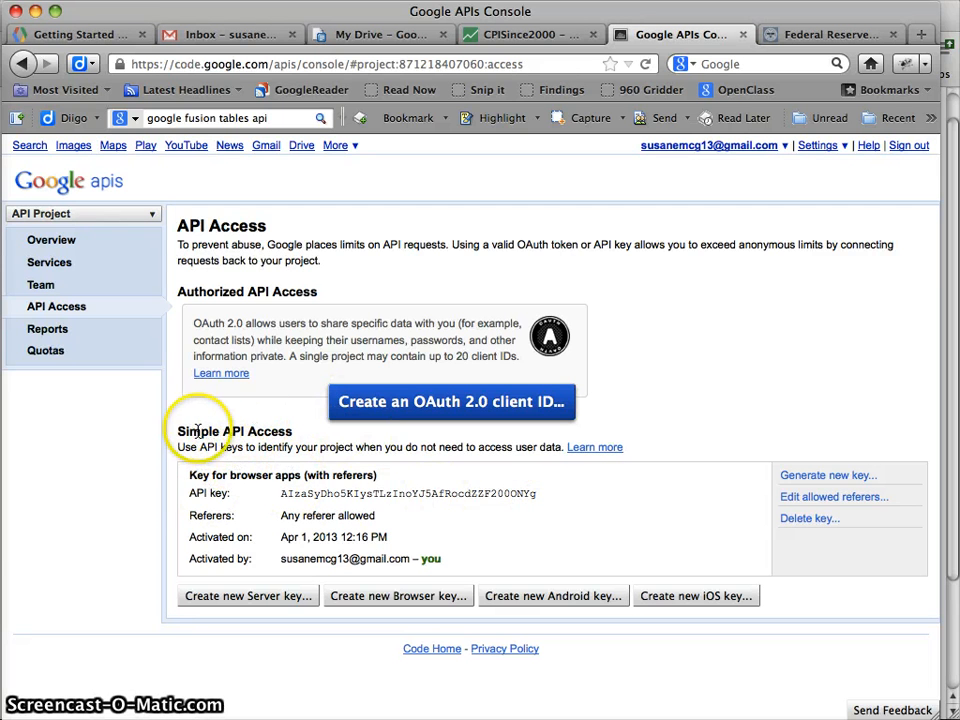
drag(178, 431, 260, 430)
click(295, 430)
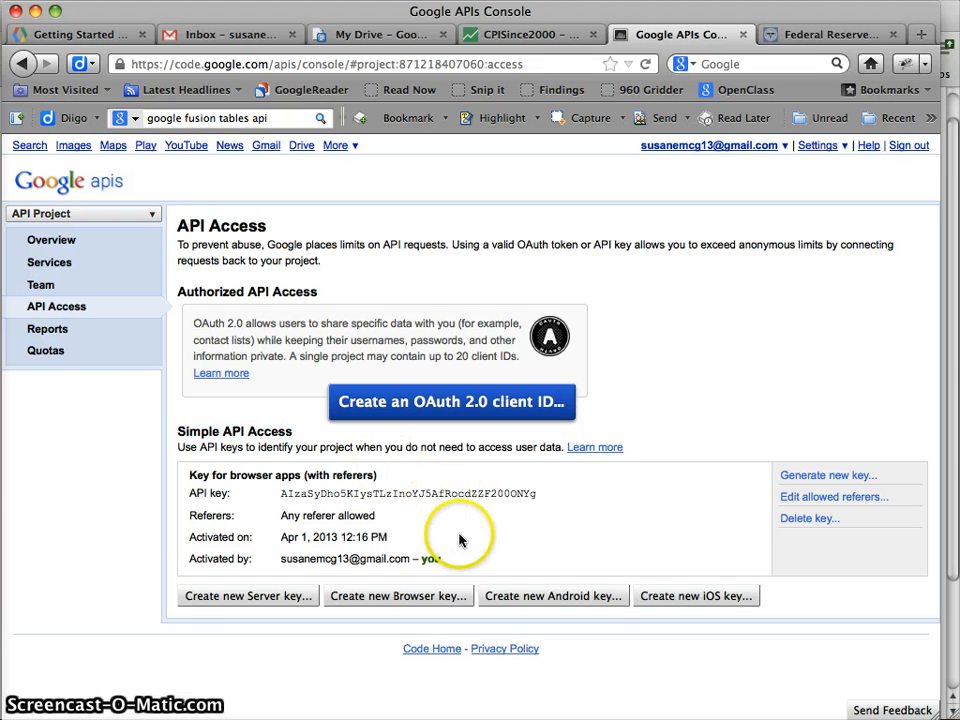
drag(484, 493, 412, 493)
double_click(456, 490)
key(super+c)
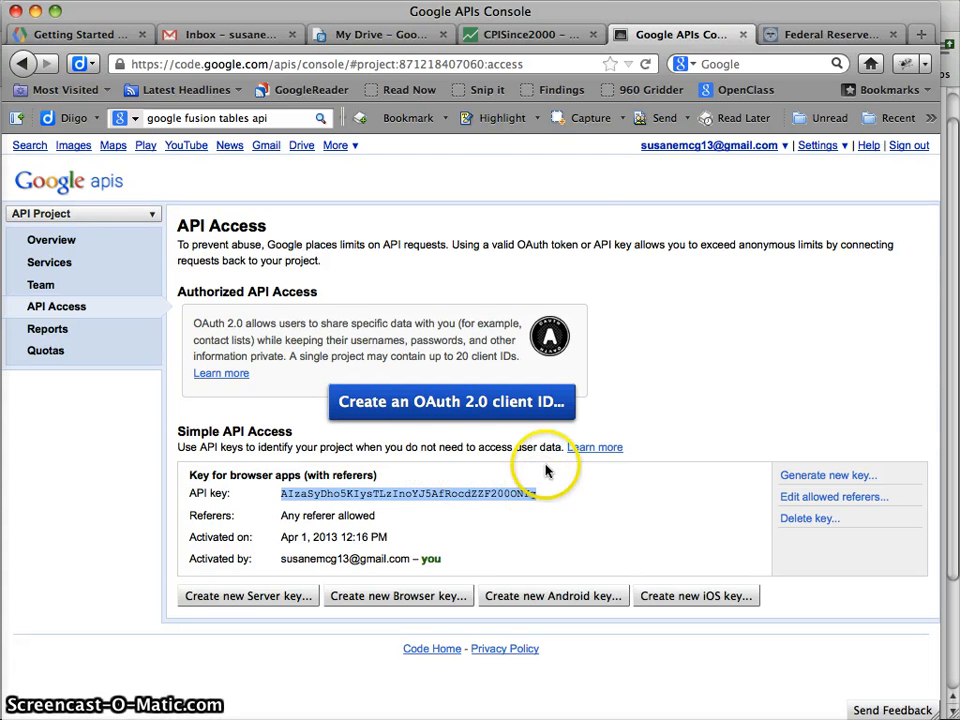
key(super+Tab)
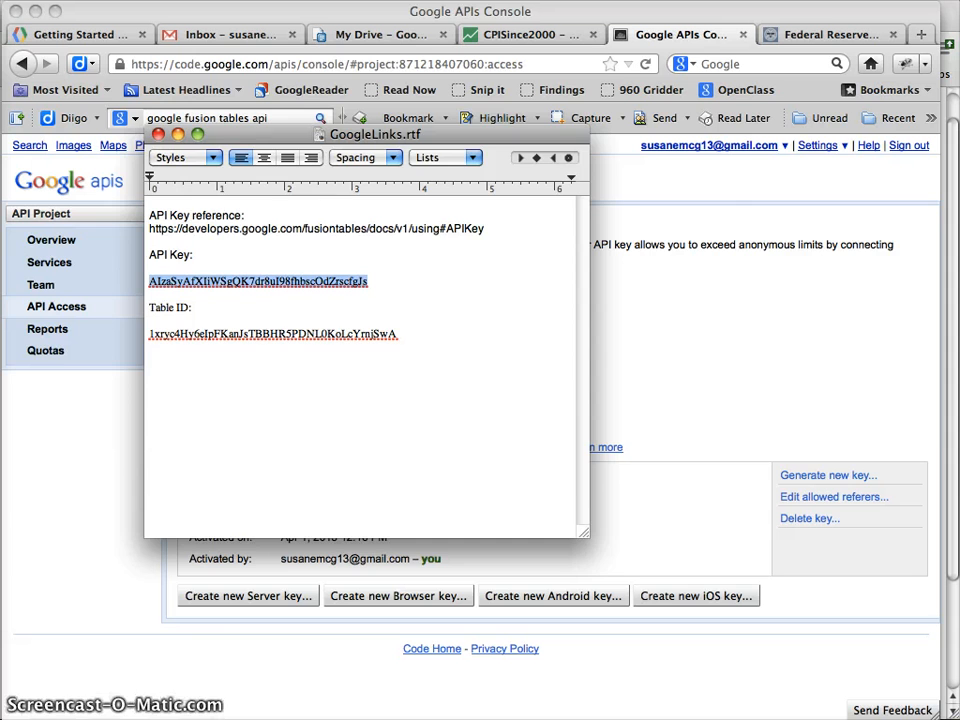
key(super+n)
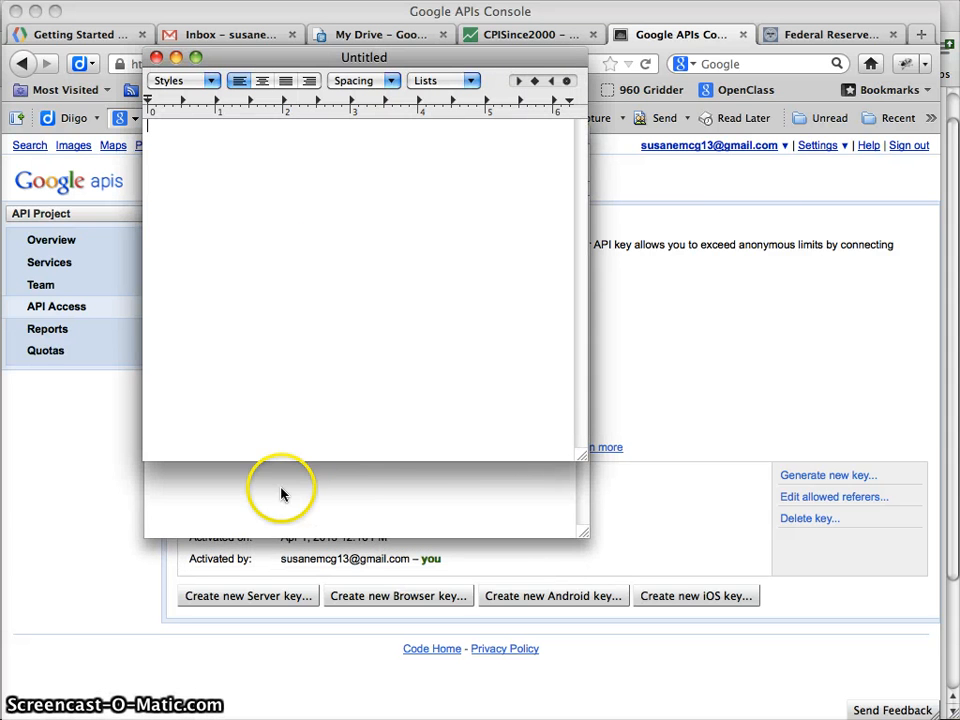
Paste the copied API key into the new TextEdit note, leaving a line above for its label
click(281, 493)
click(177, 136)
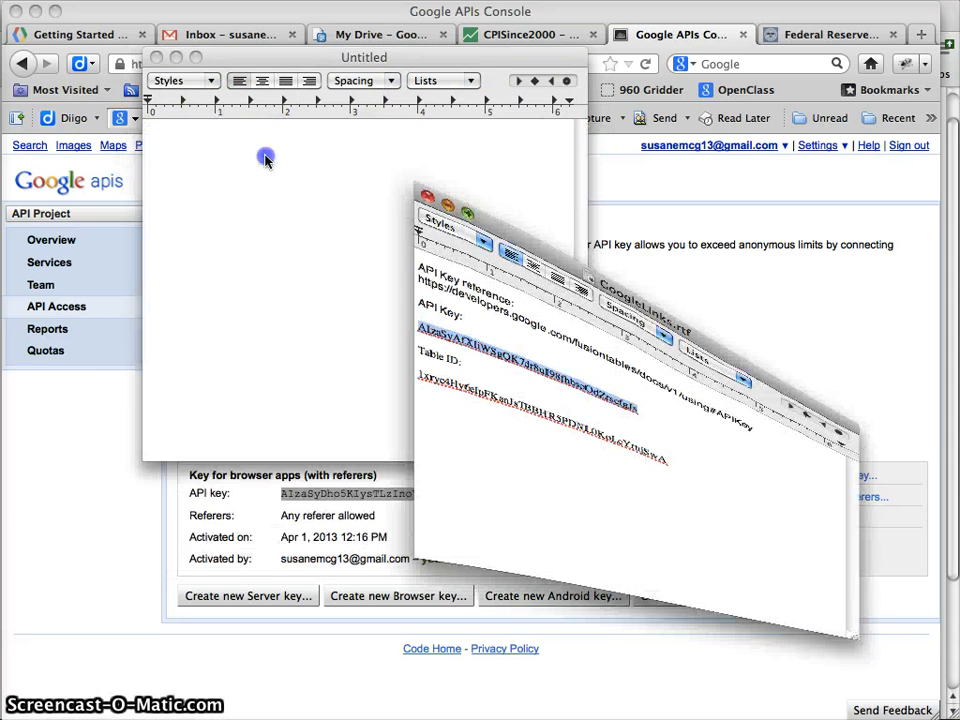
key(super+v)
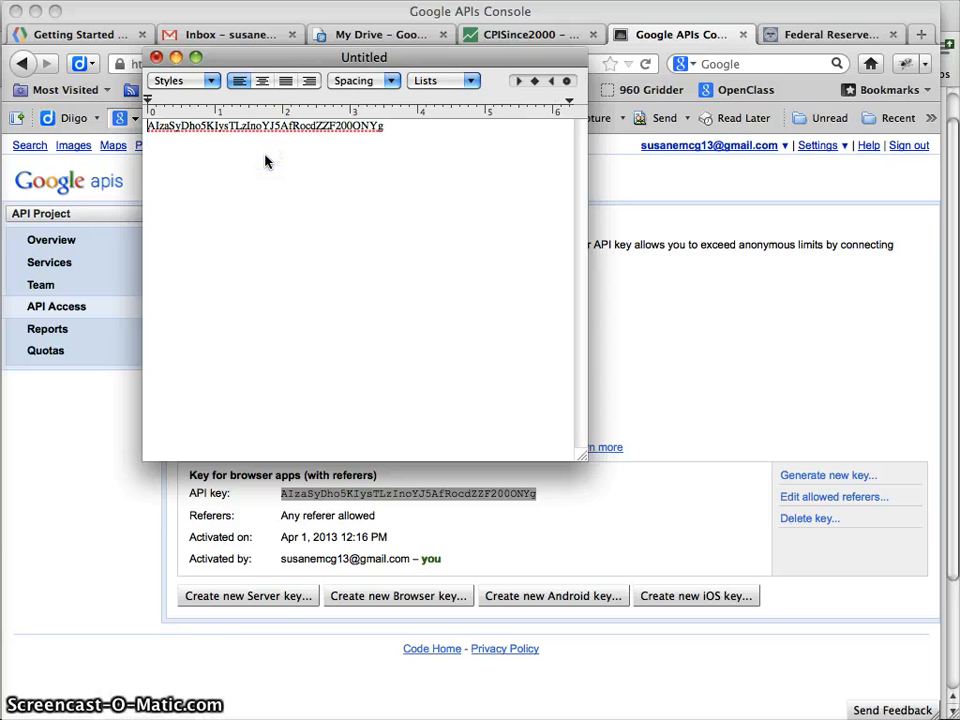
key(Return)
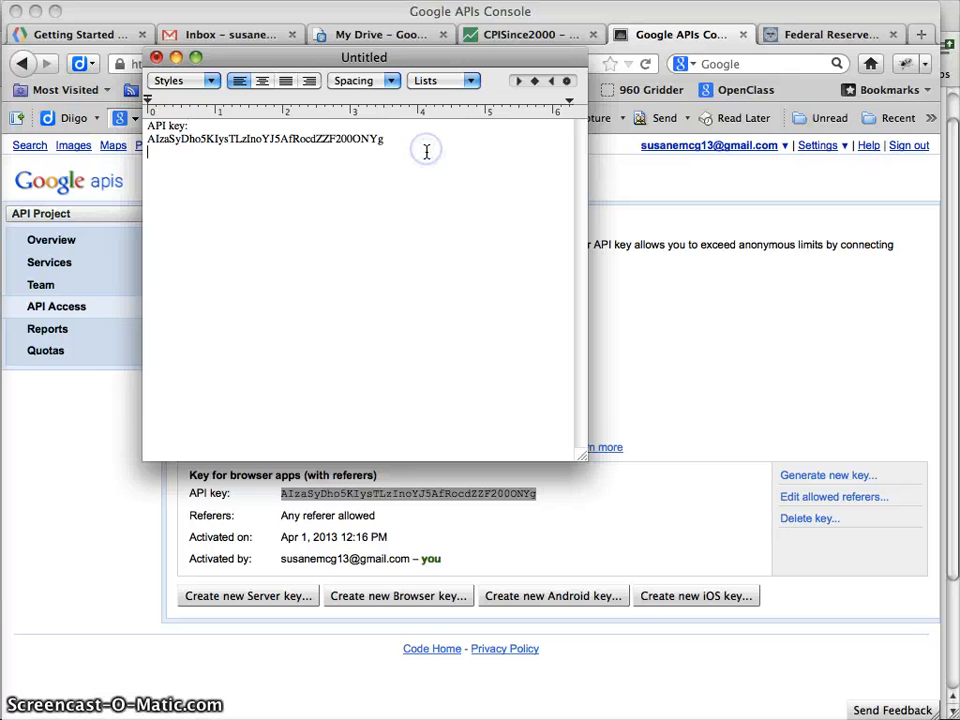
Leave the note unsaved and minimized, and go back to the CPISince2000 table
key(super+s)
click(482, 419)
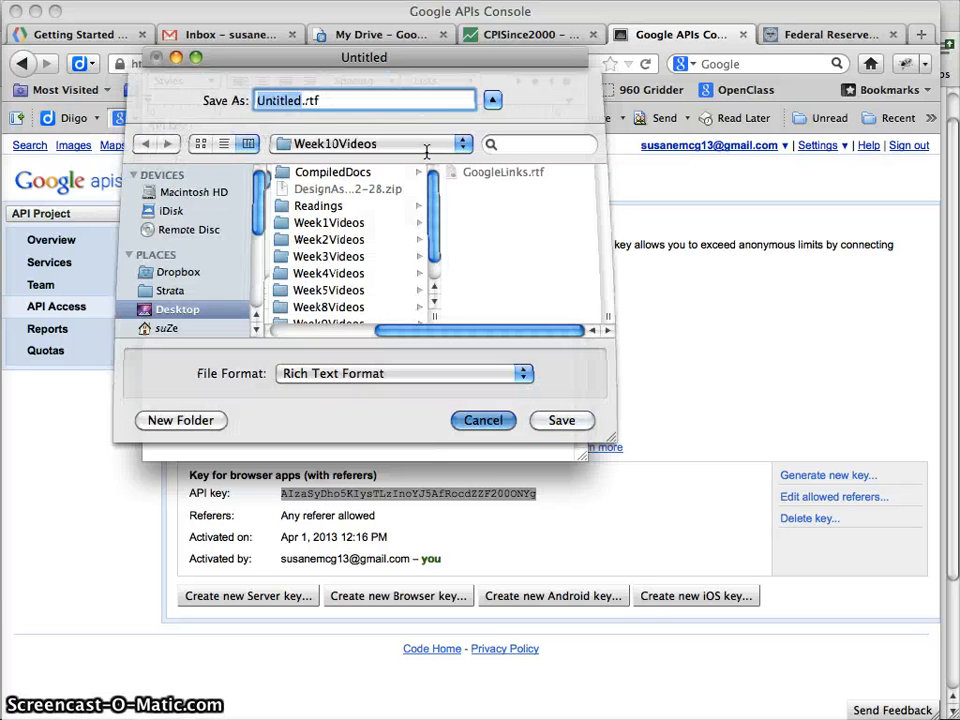
click(176, 58)
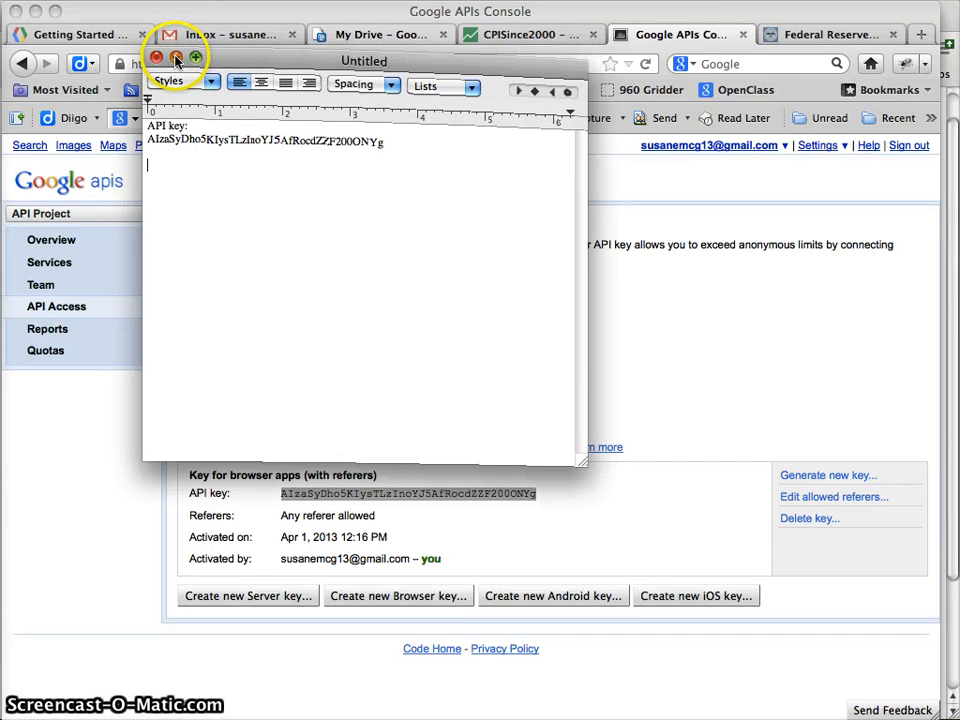
click(528, 35)
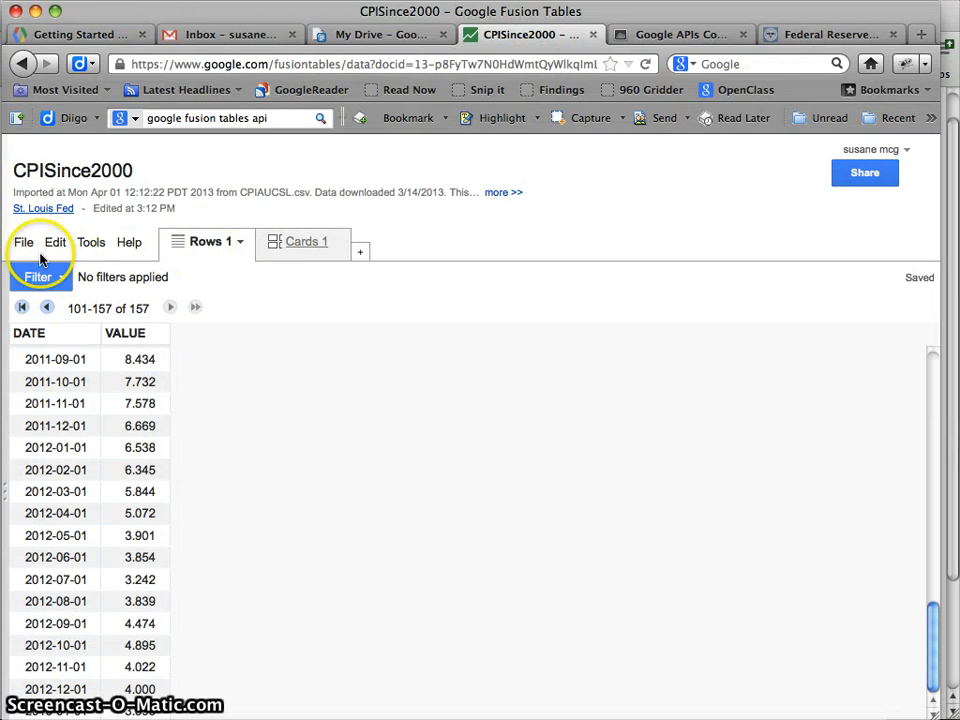
Copy the CPISince2000 table's Encrypted ID from its About this table details
double_click(421, 64)
drag(421, 64, 641, 68)
key(super+c)
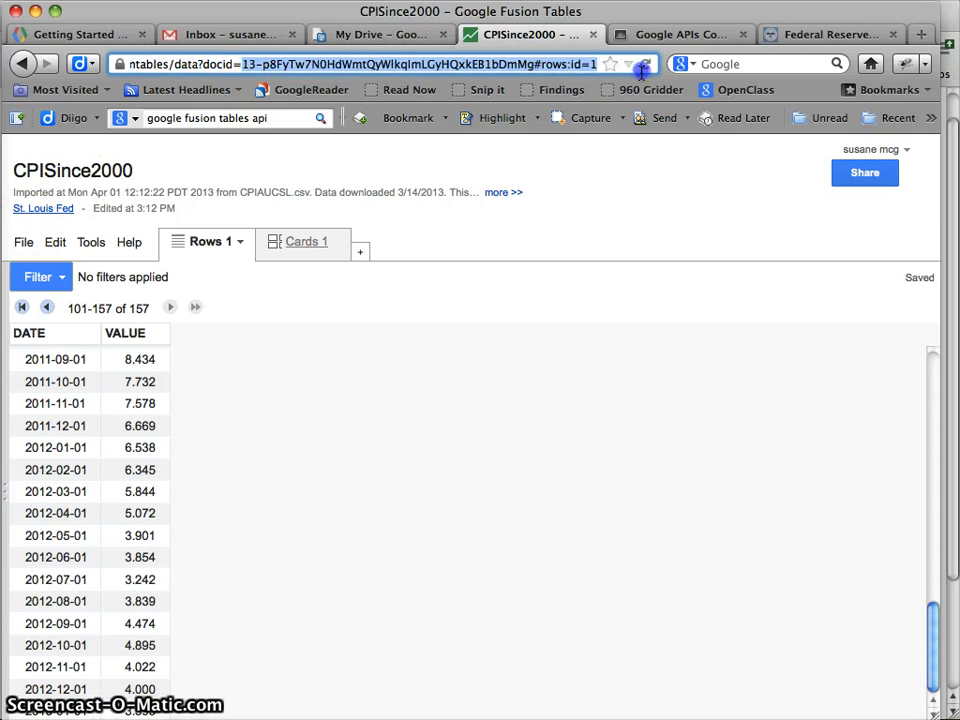
click(452, 255)
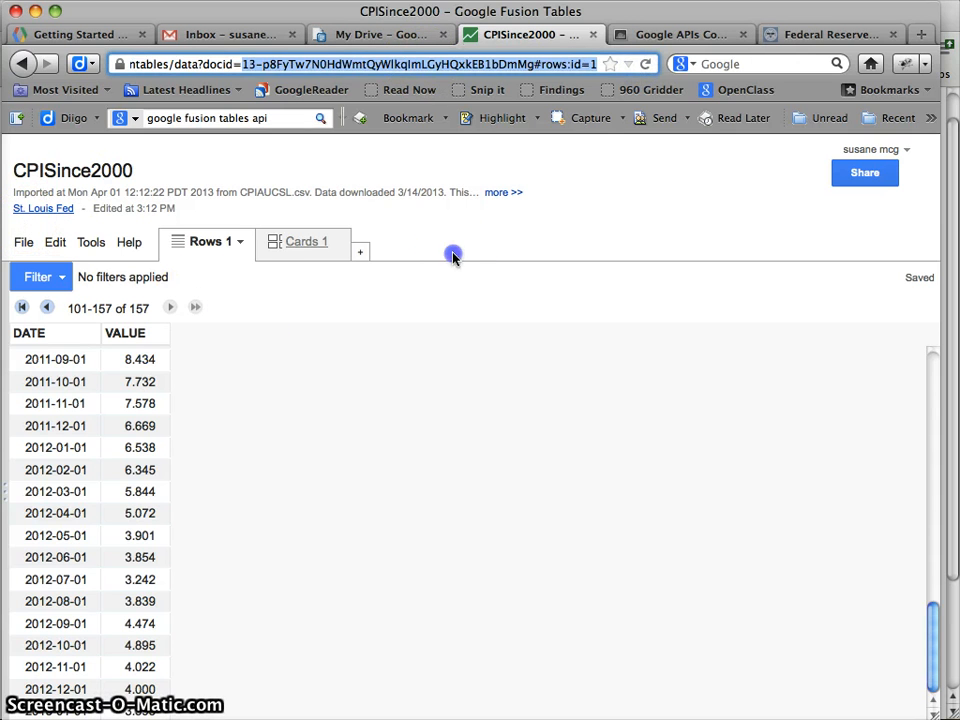
click(20, 243)
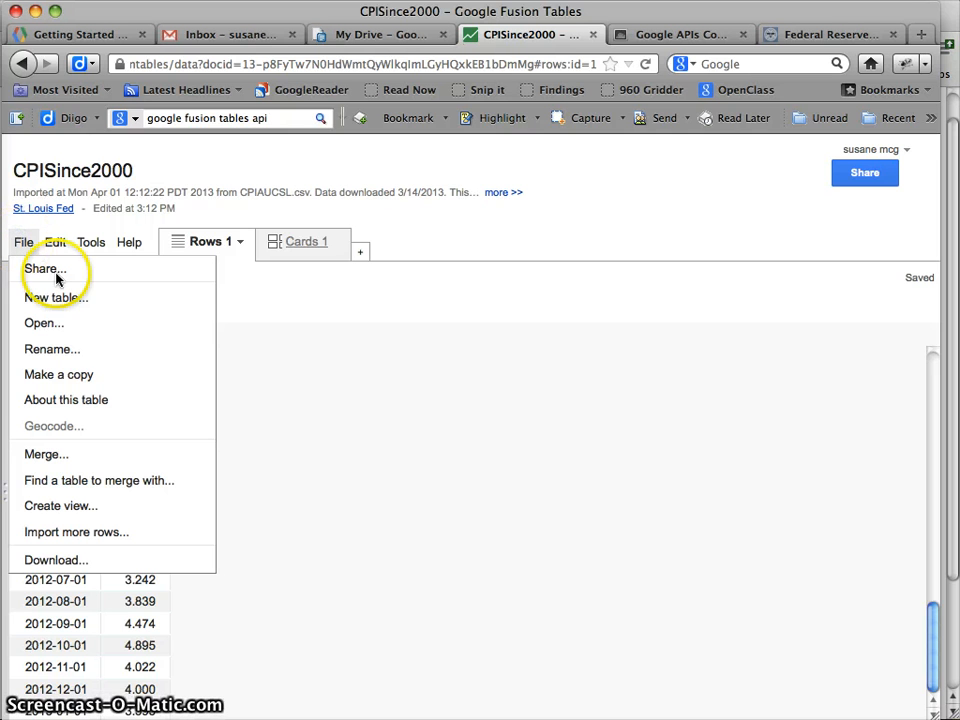
click(62, 399)
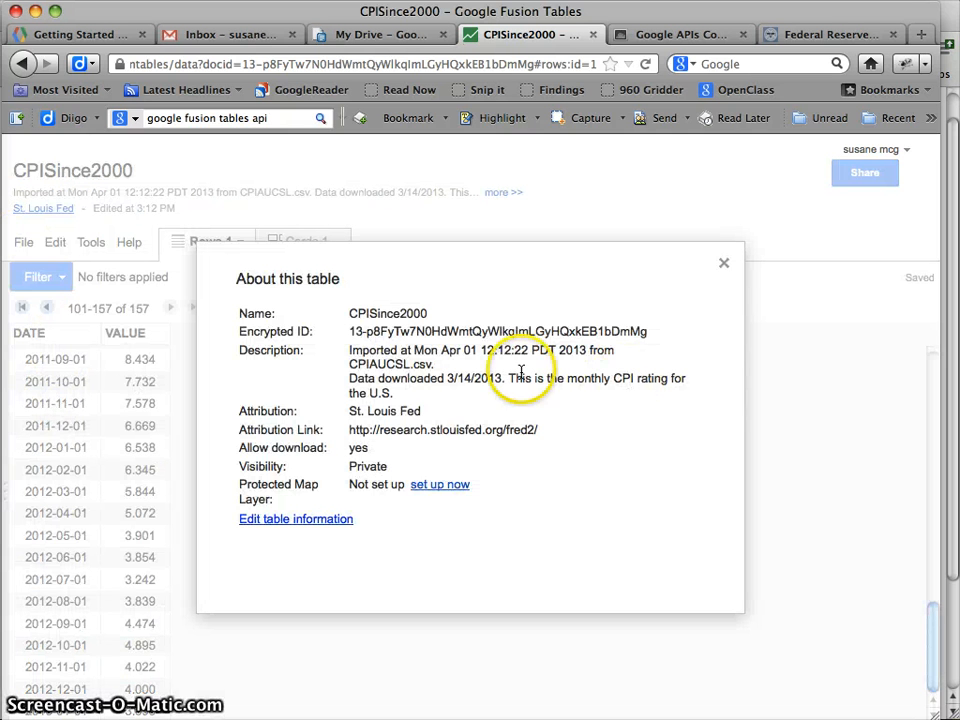
click(352, 331)
drag(352, 331, 507, 333)
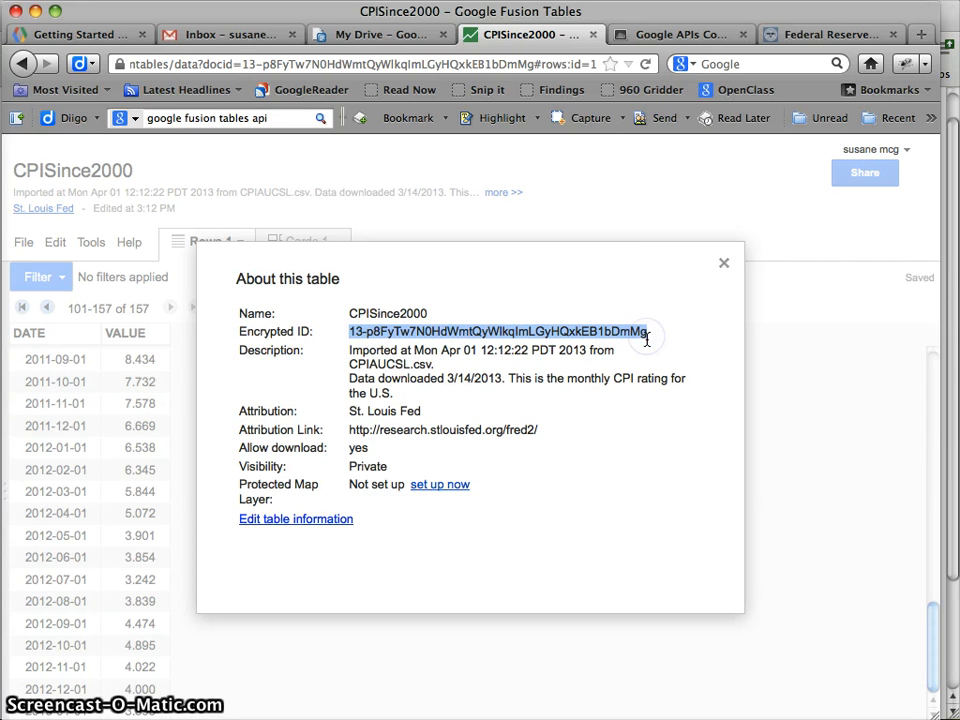
click(724, 265)
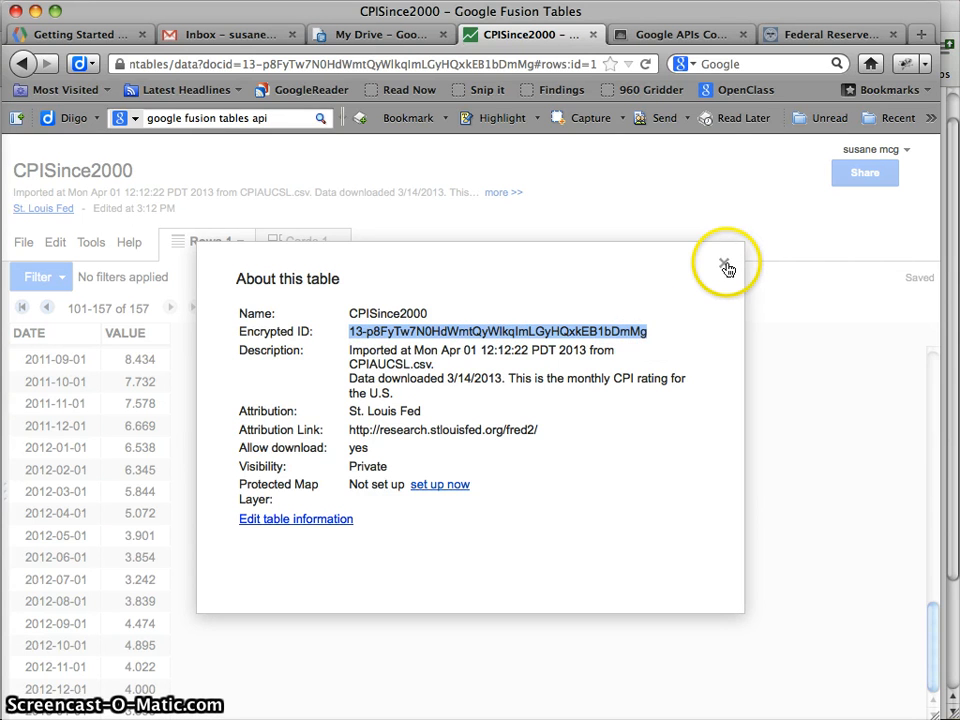
Paste the encrypted ID under 'Table ID:' in the note, then return to the APIs Console
key(super+Tab)
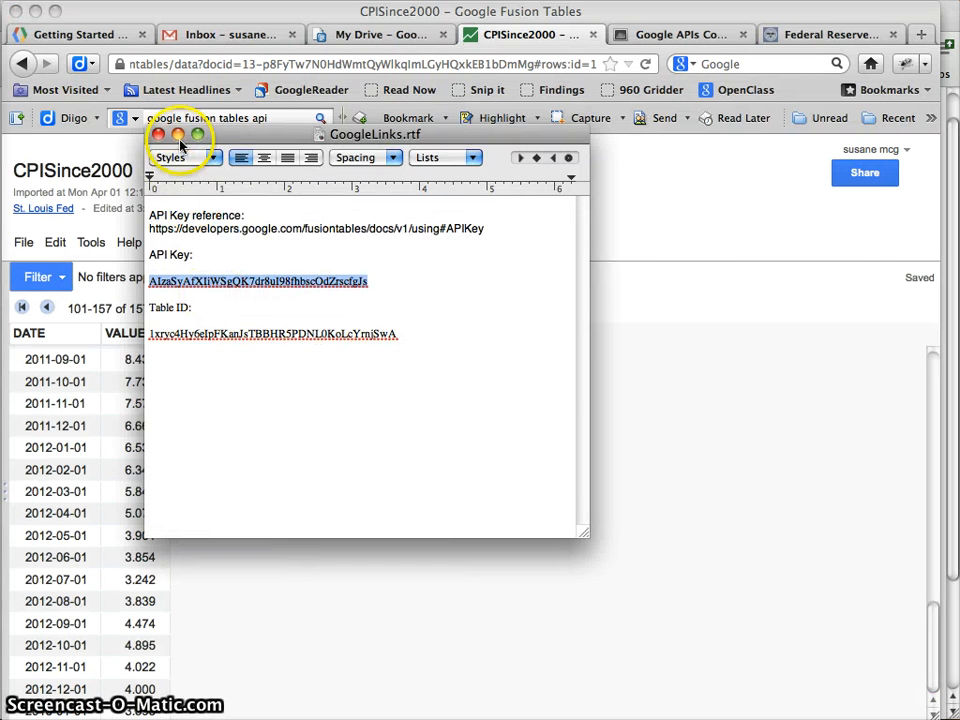
click(177, 133)
click(900, 716)
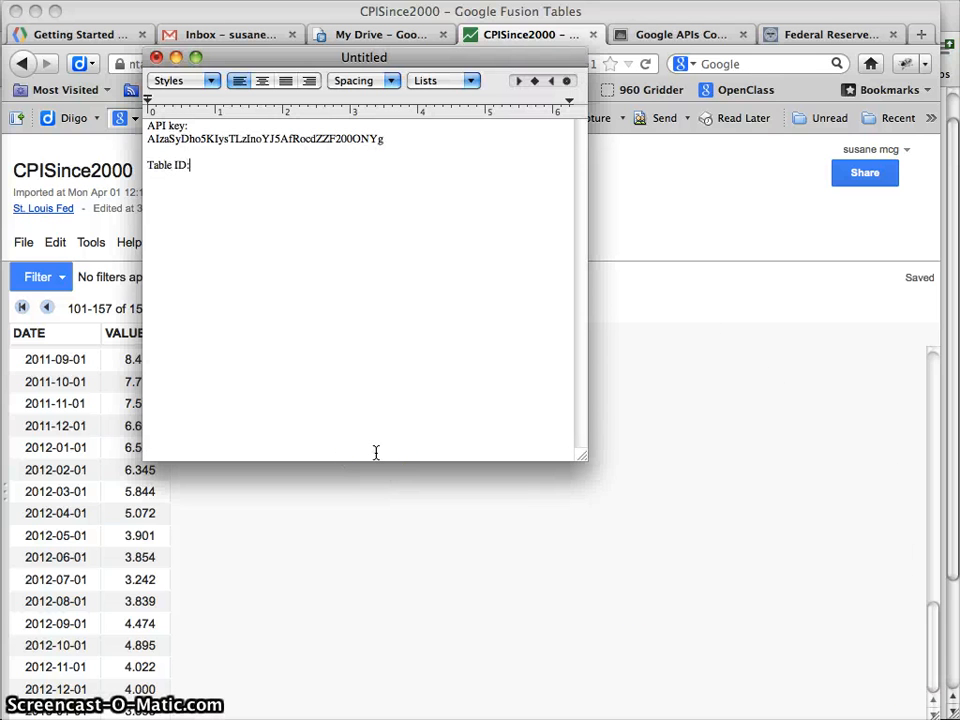
key(super+v)
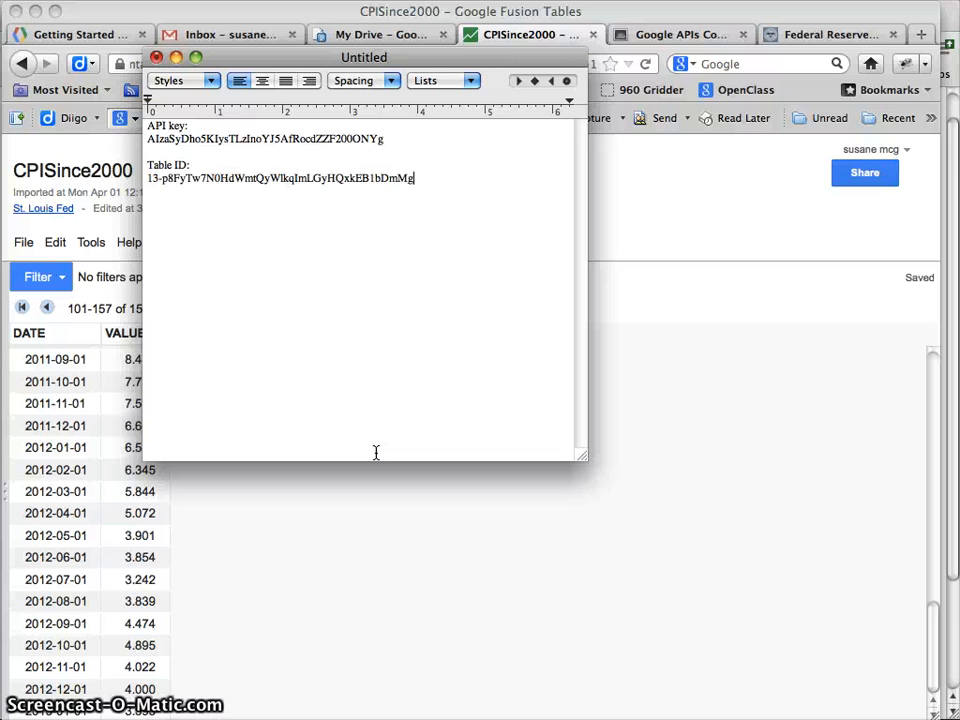
click(786, 343)
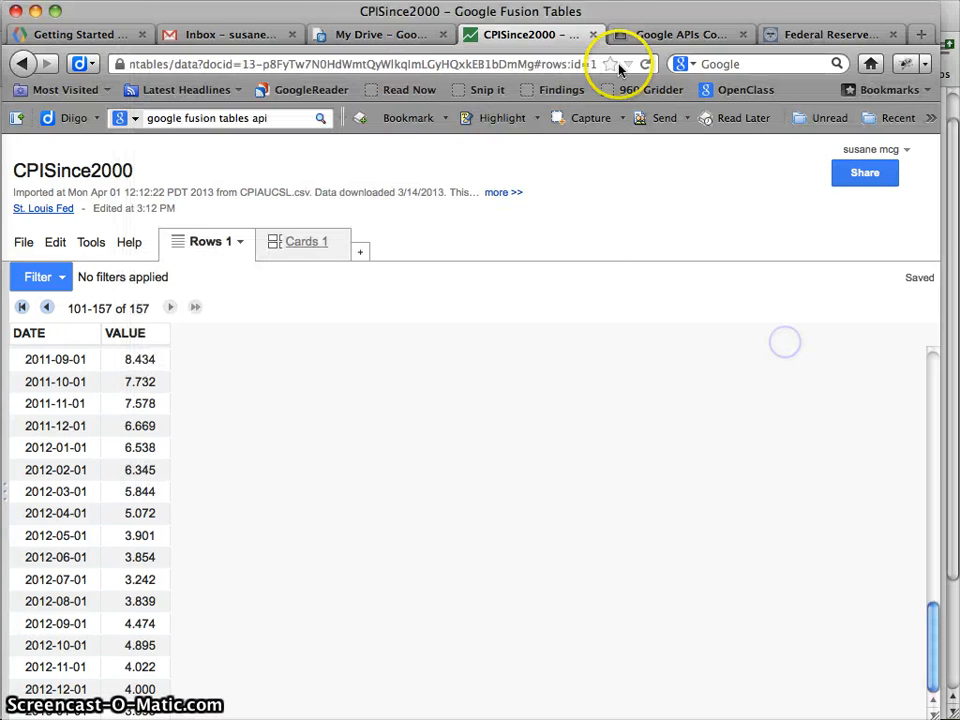
click(672, 36)
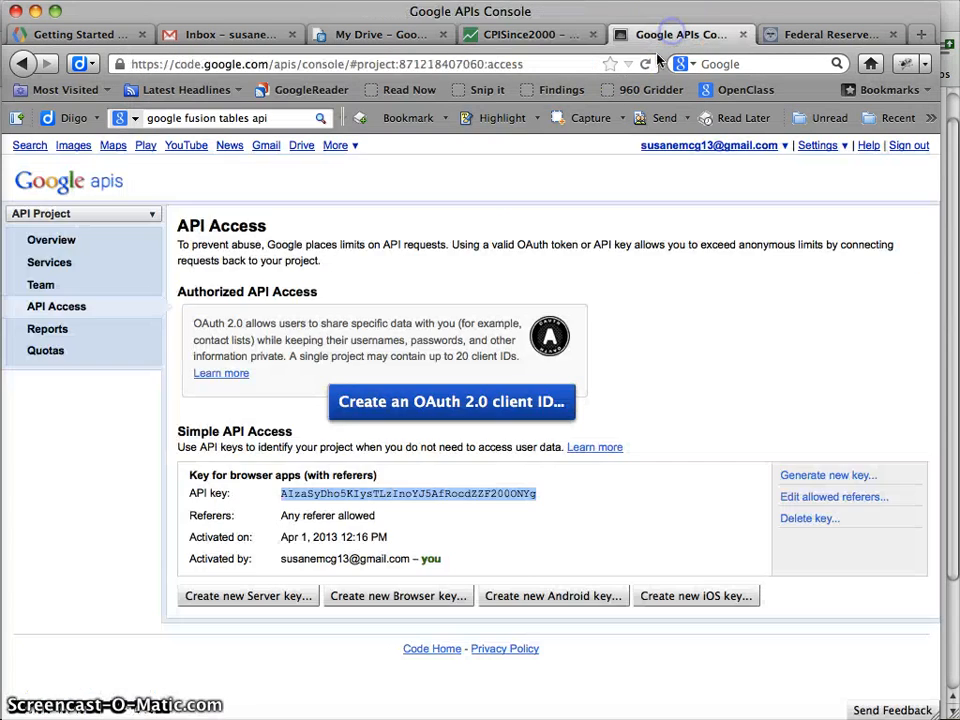
Select the select-all-rows example query URL on the Fusion Tables API Getting Started page
click(800, 33)
click(348, 32)
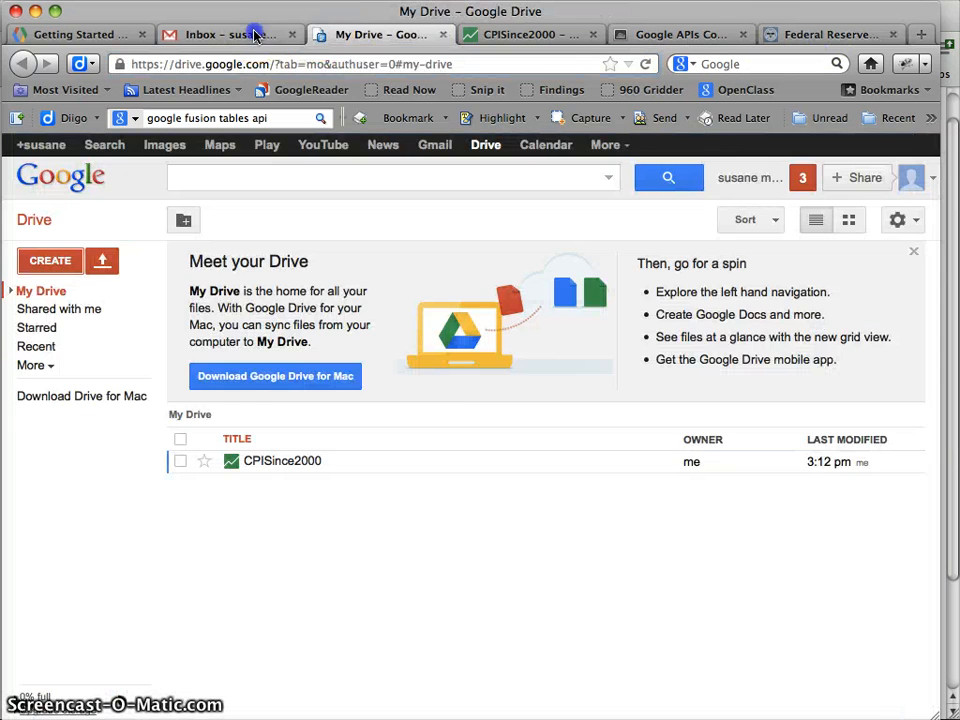
click(200, 33)
click(96, 30)
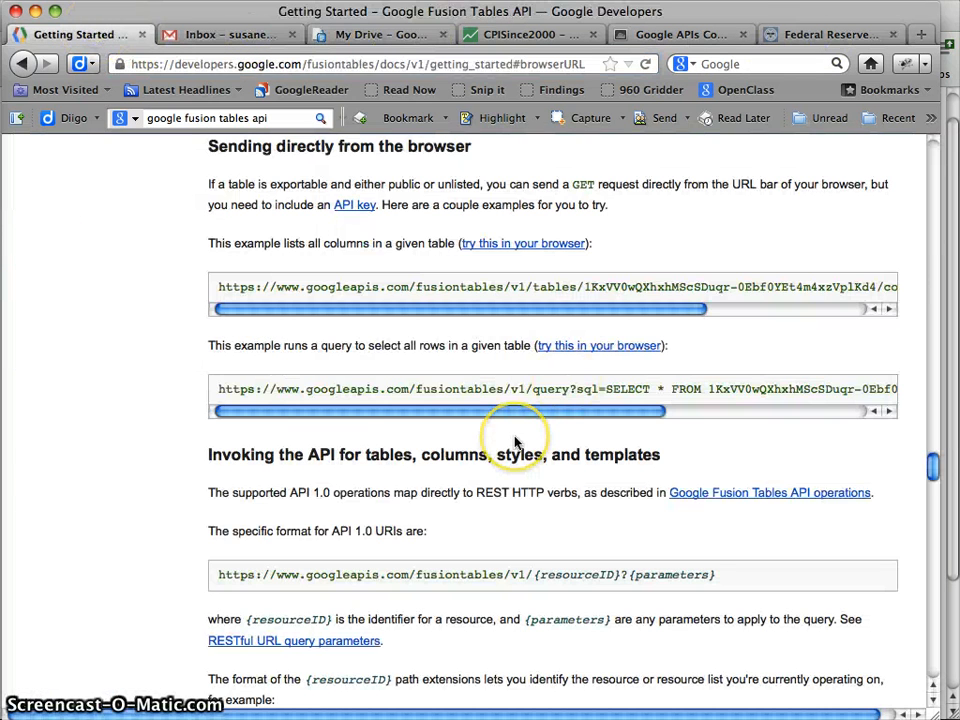
double_click(230, 389)
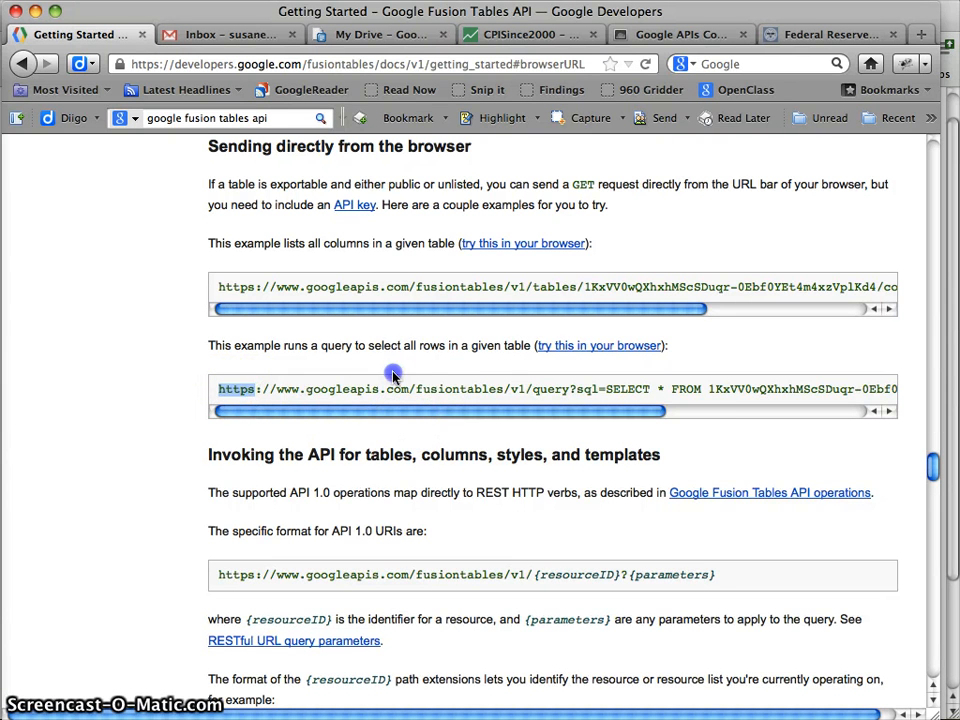
drag(393, 374, 873, 389)
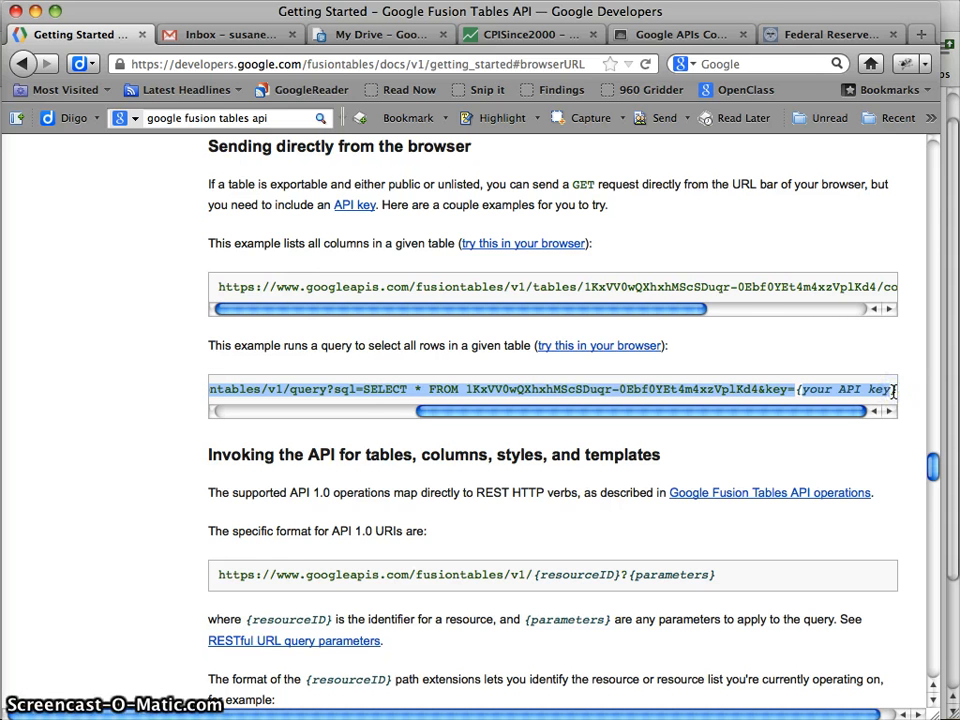
Paste the example query URL into a new tab and delete its API key placeholder
click(921, 34)
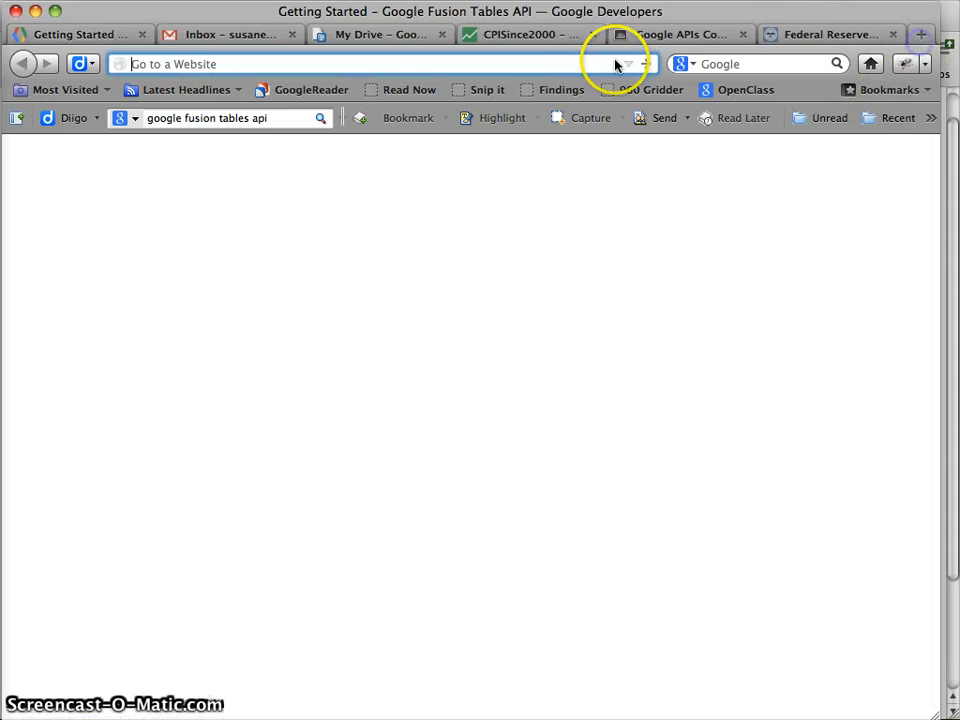
key(super+v)
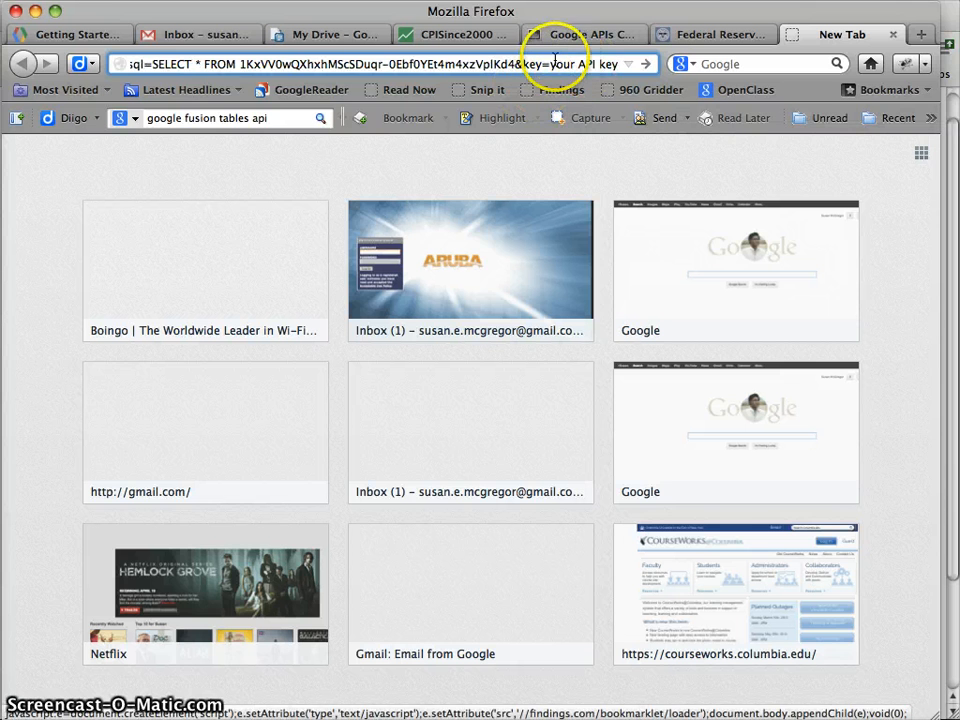
drag(618, 64, 553, 64)
key(BackSpace)
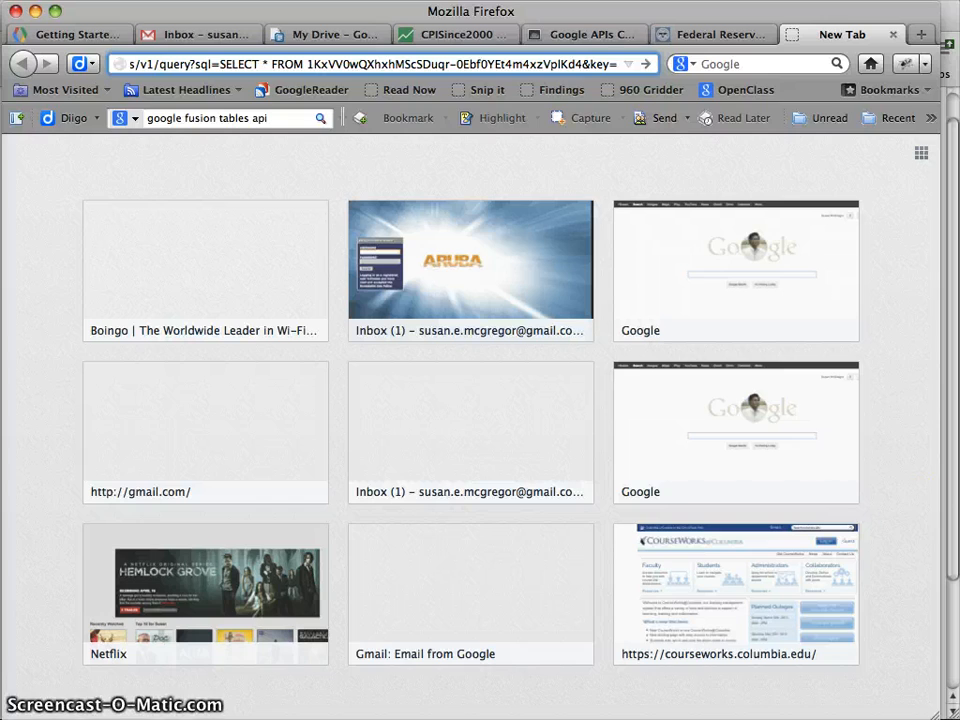
Insert the API key from the note after key=, and delete the sample table ID after FROM
key(F9)
click(838, 446)
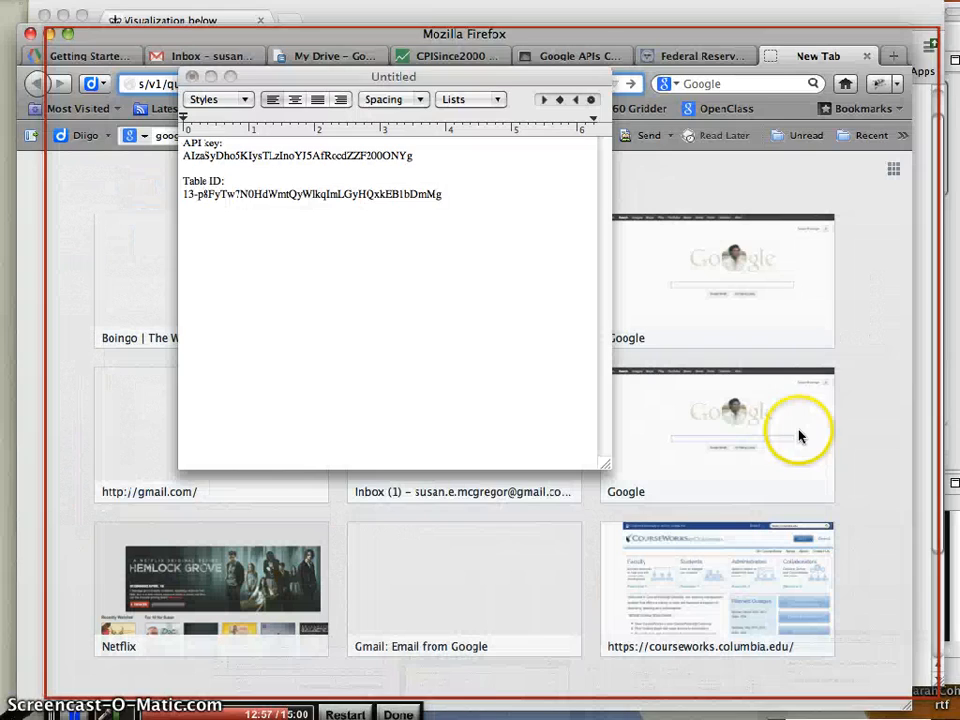
drag(386, 140, 143, 140)
key(super+c)
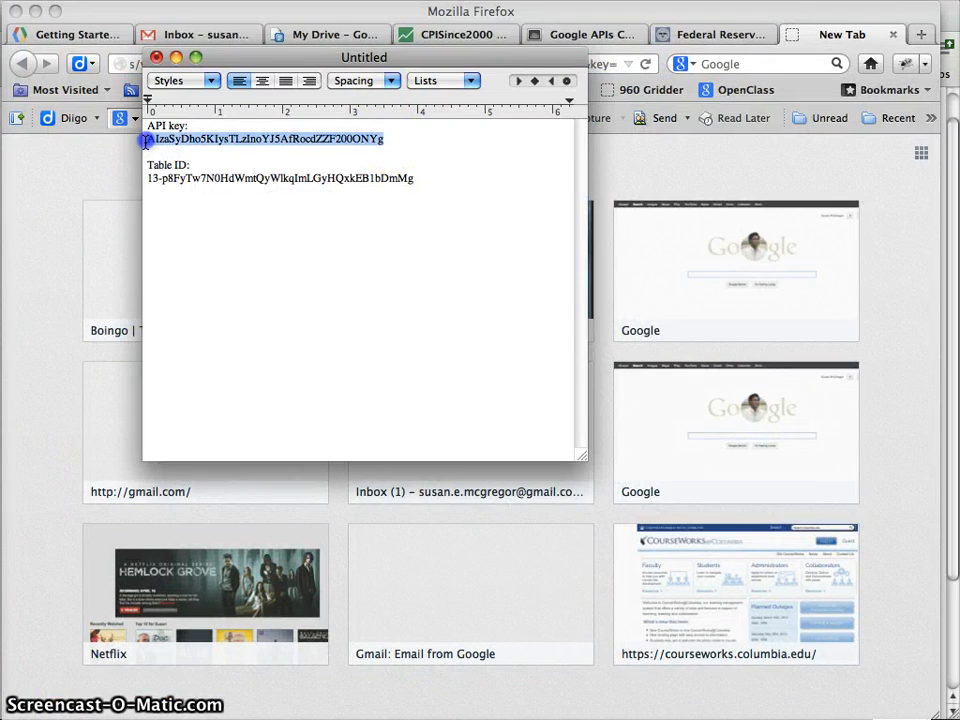
click(621, 68)
key(super+v)
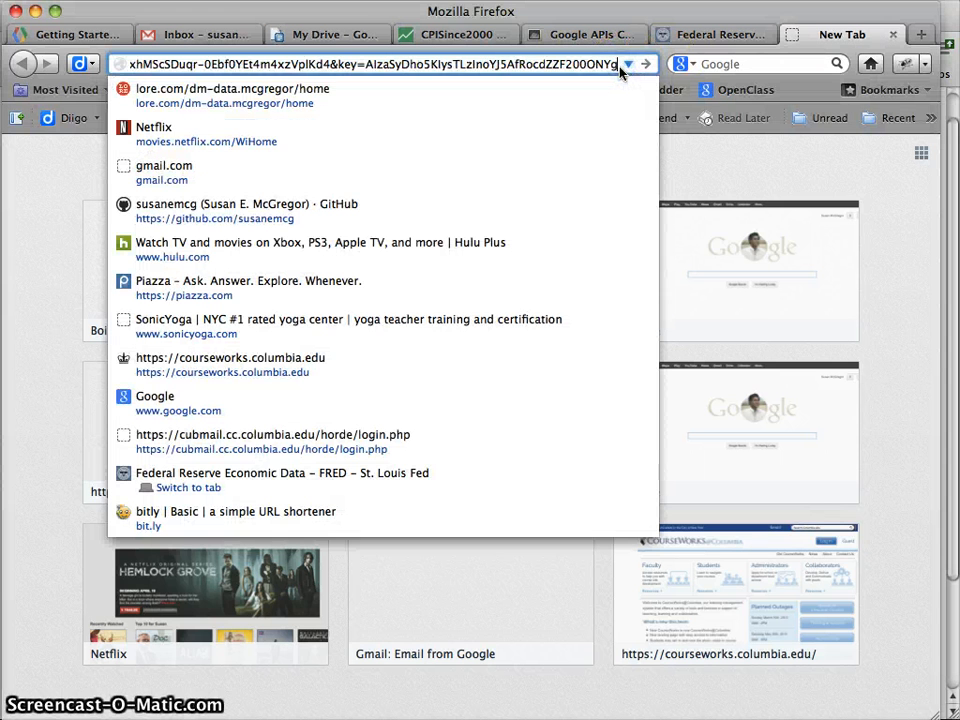
click(338, 67)
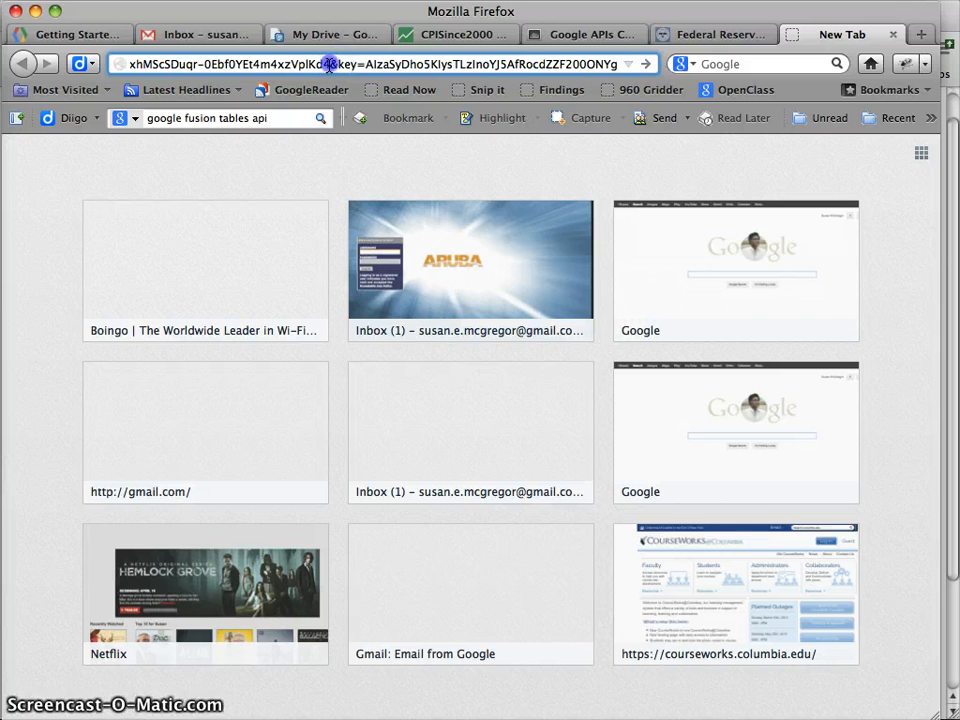
drag(329, 64, 206, 64)
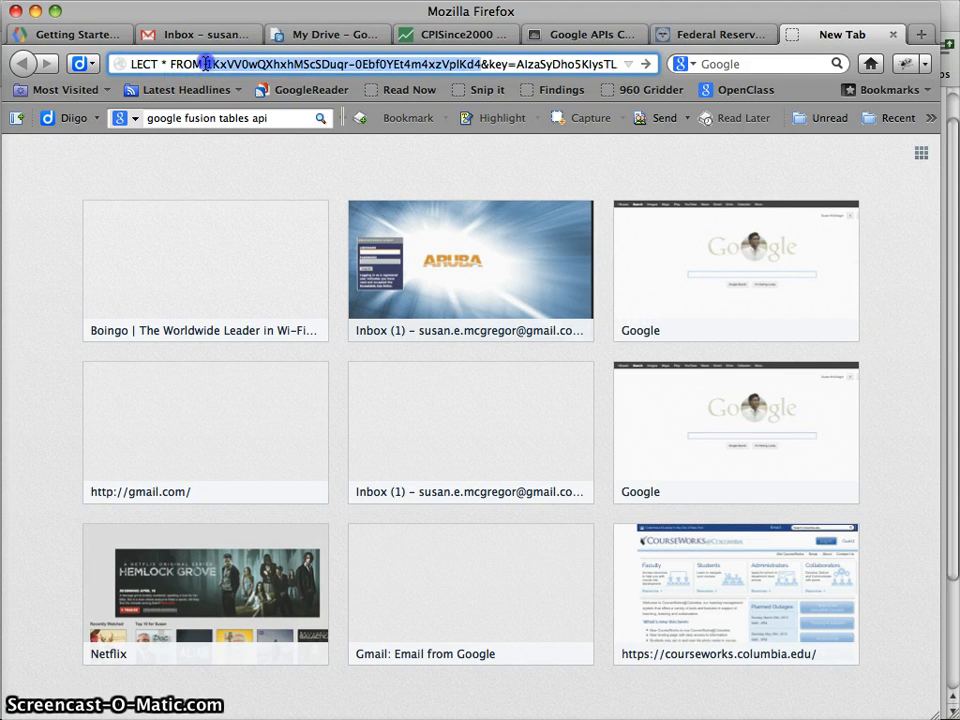
key(BackSpace)
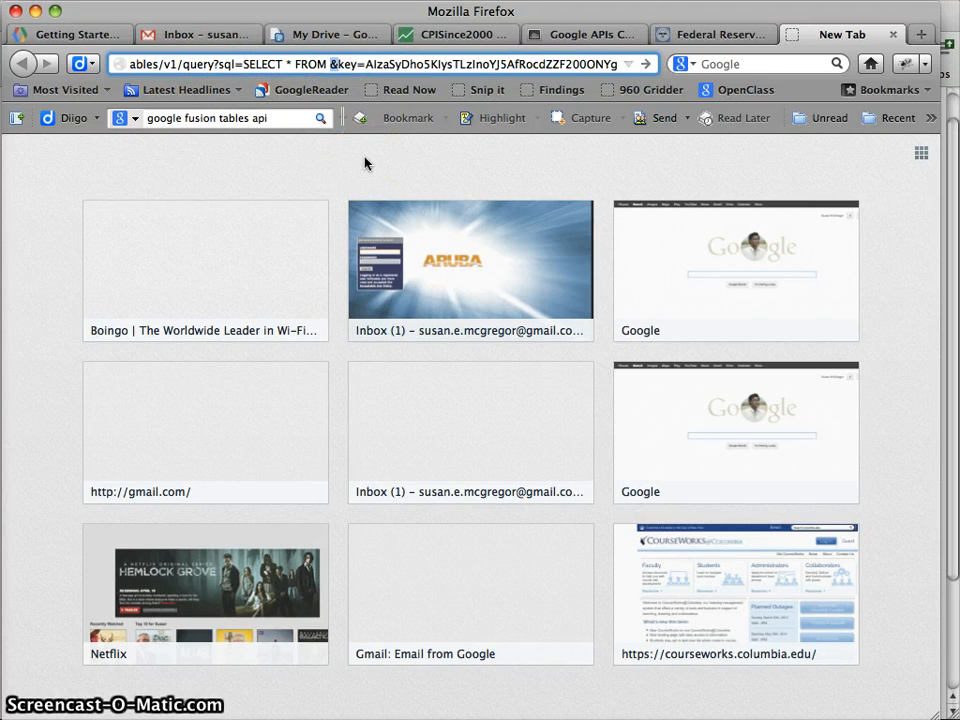
Insert the CPISince2000 table ID from the note after FROM and run the query, getting 401 Login Required
key(F3)
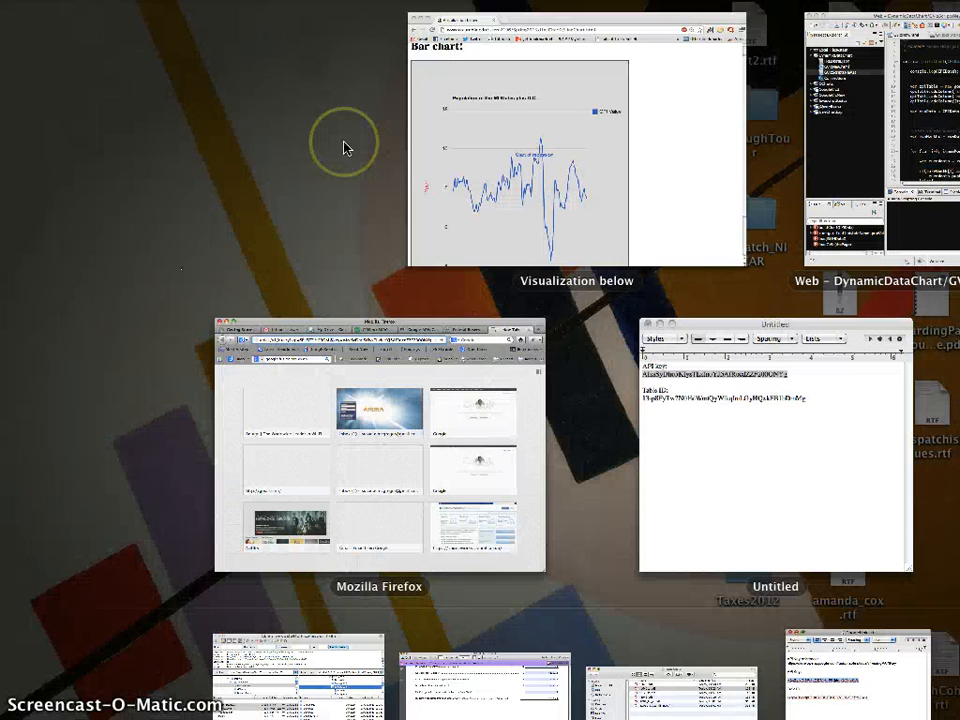
key(Down)
click(729, 439)
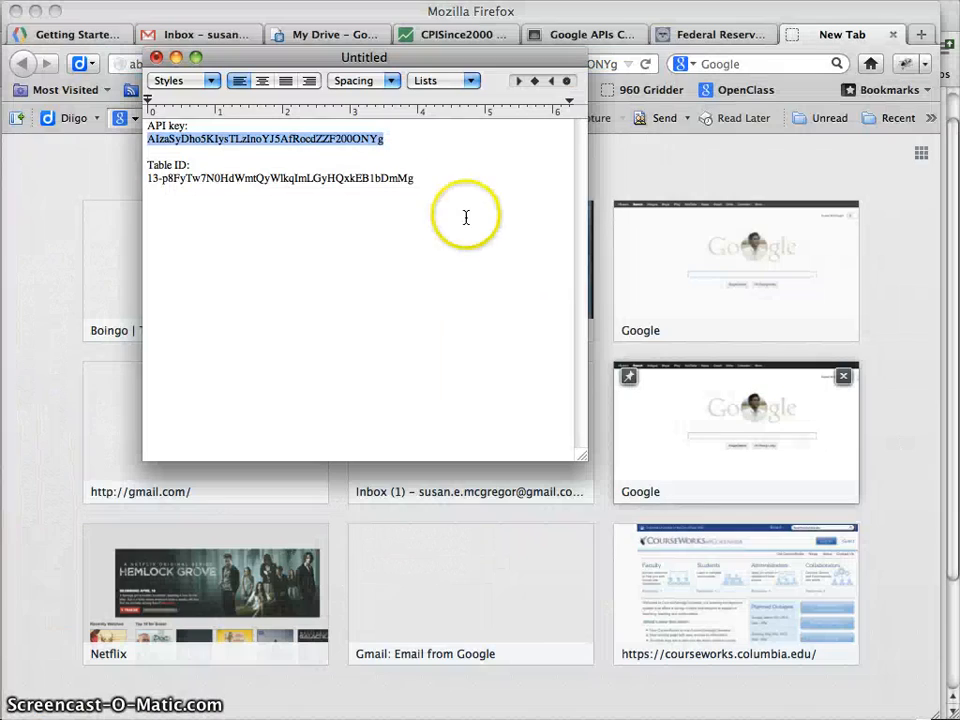
click(287, 190)
triple_click(180, 178)
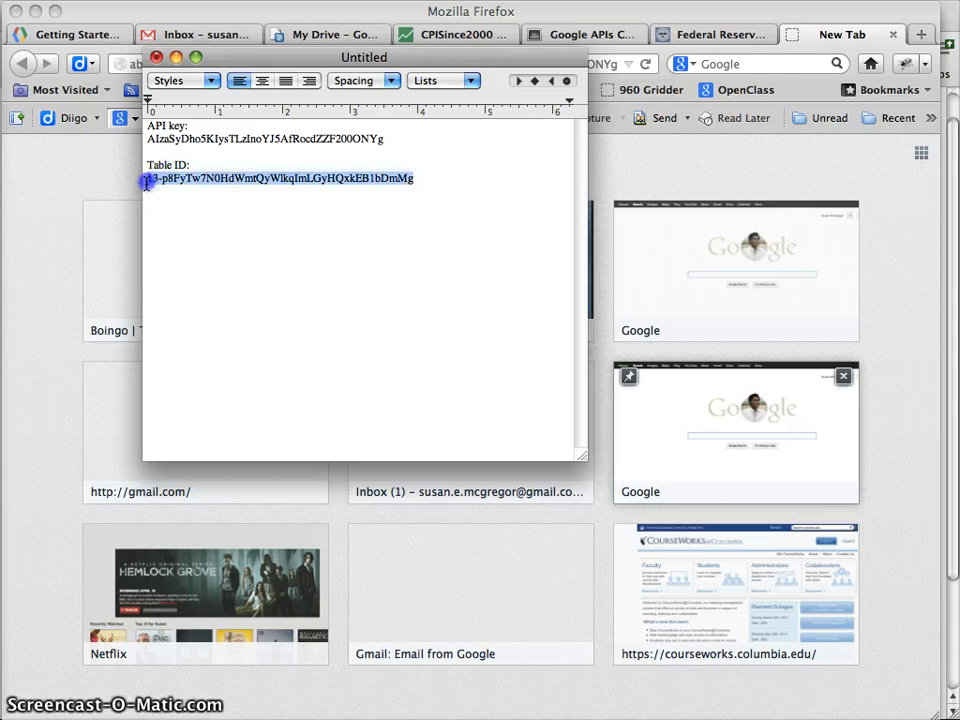
click(707, 176)
click(331, 64)
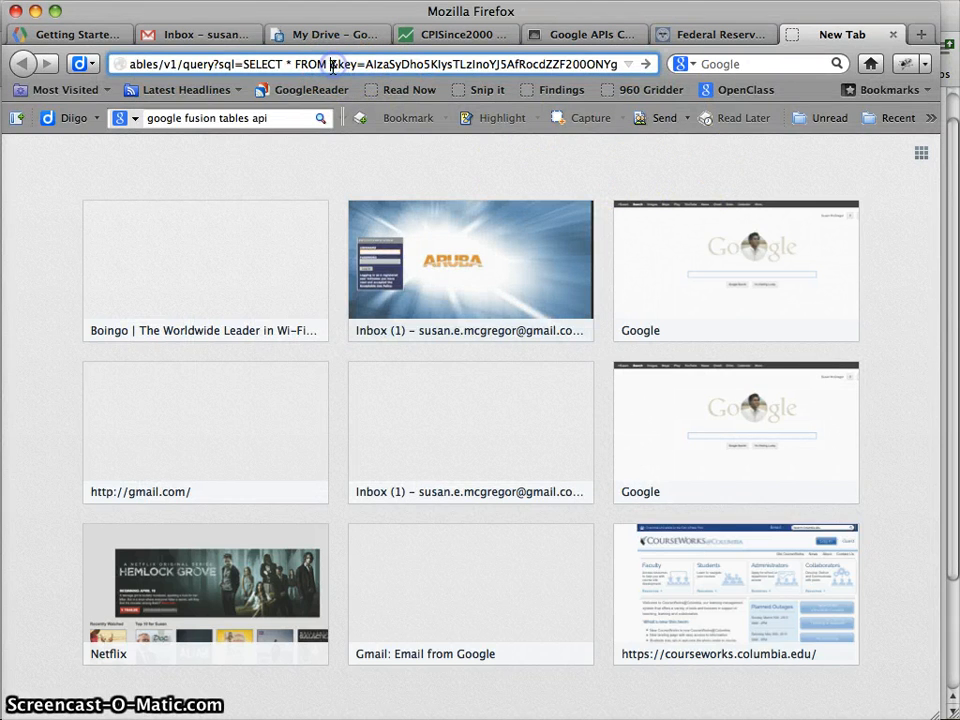
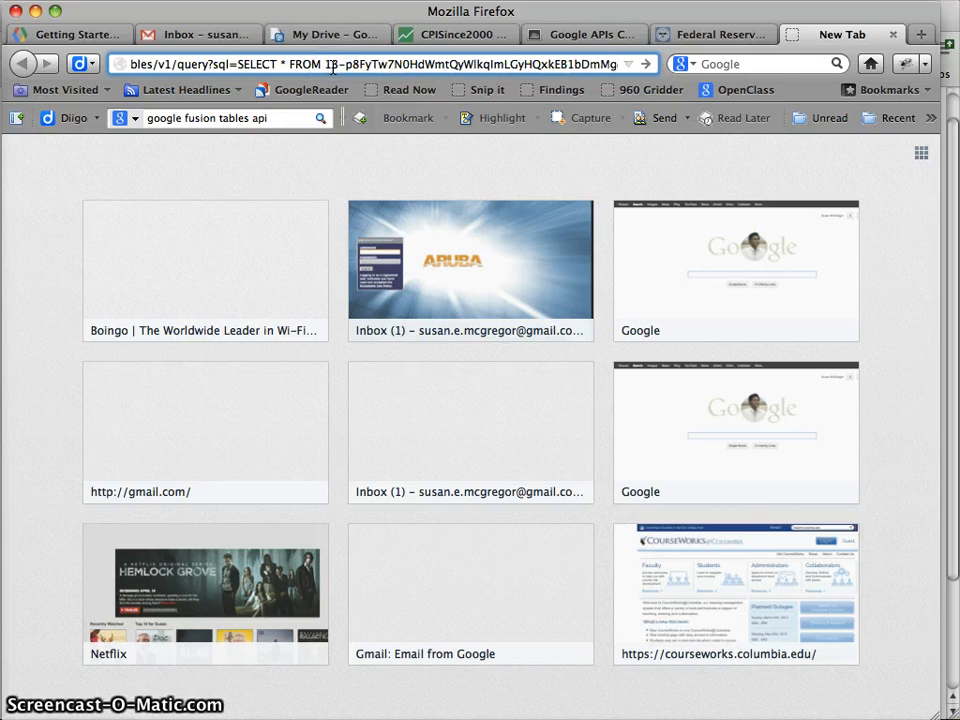
click(646, 65)
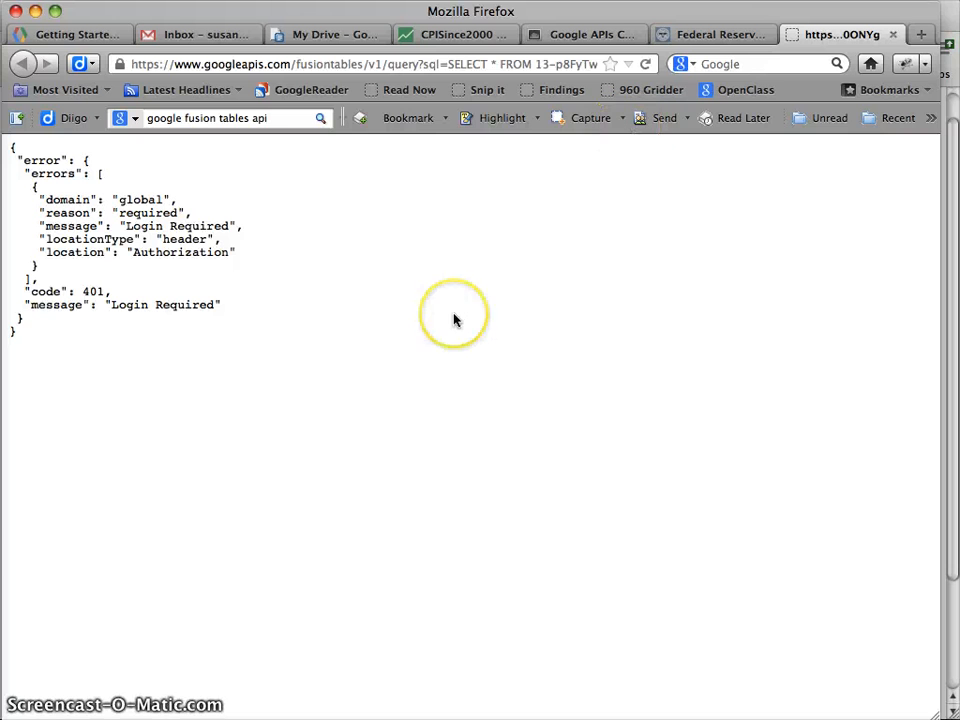
Share the CPISince2000 table as viewable by 'Anyone with the link', then go back to the query tab
click(444, 36)
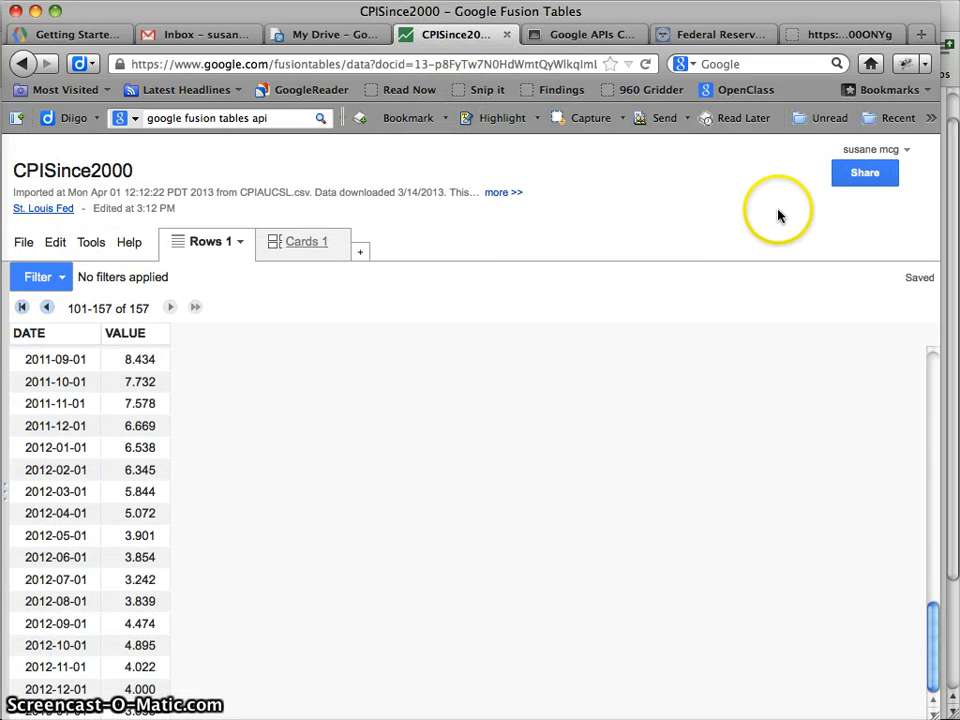
click(852, 184)
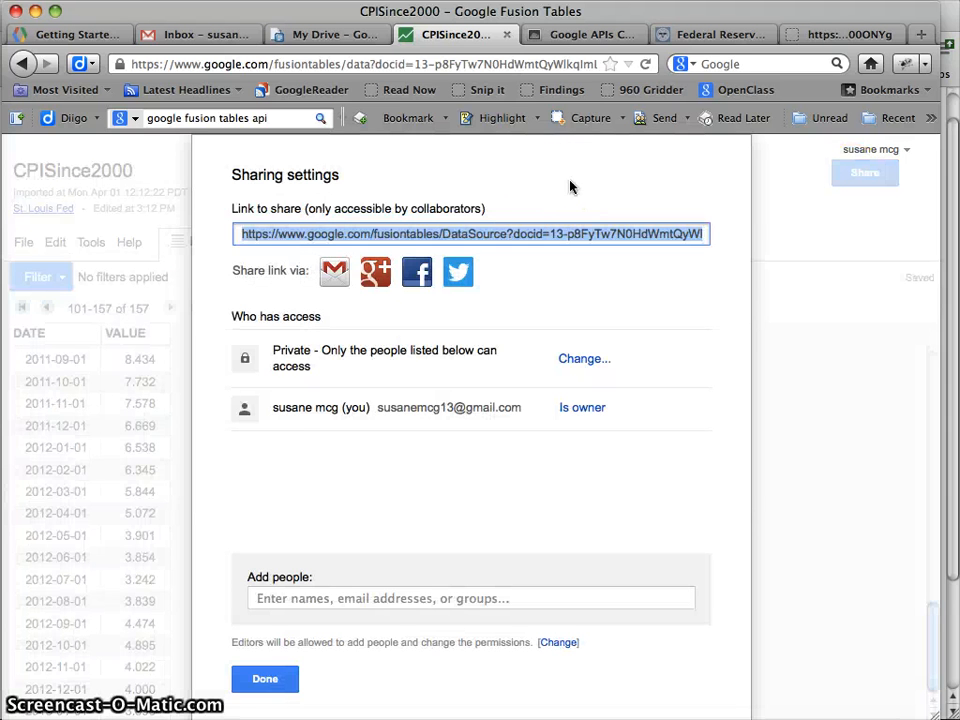
click(580, 360)
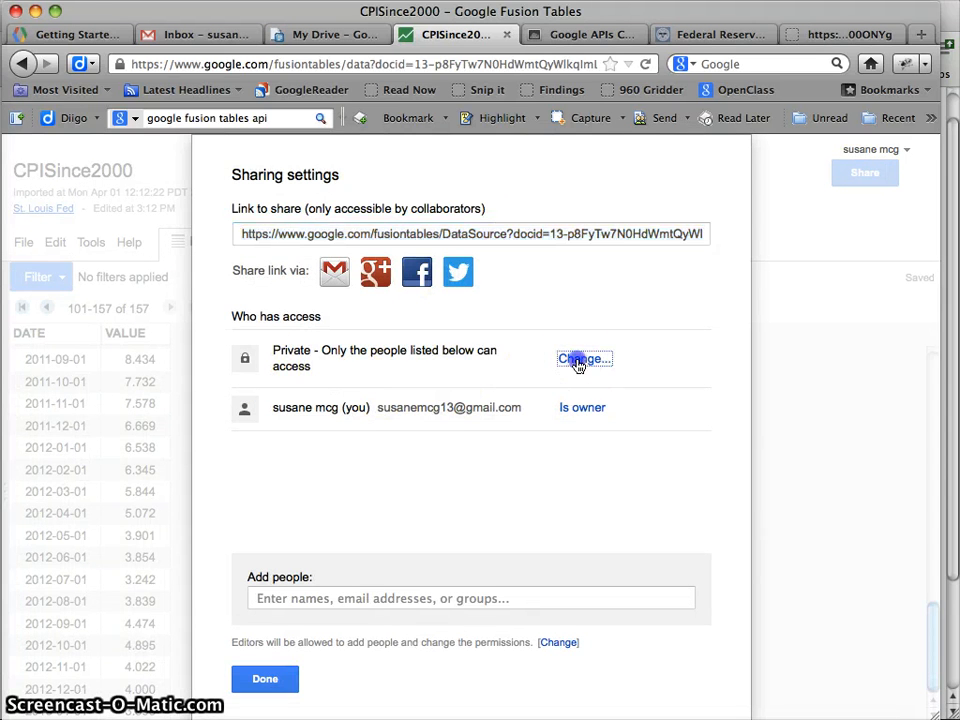
click(268, 422)
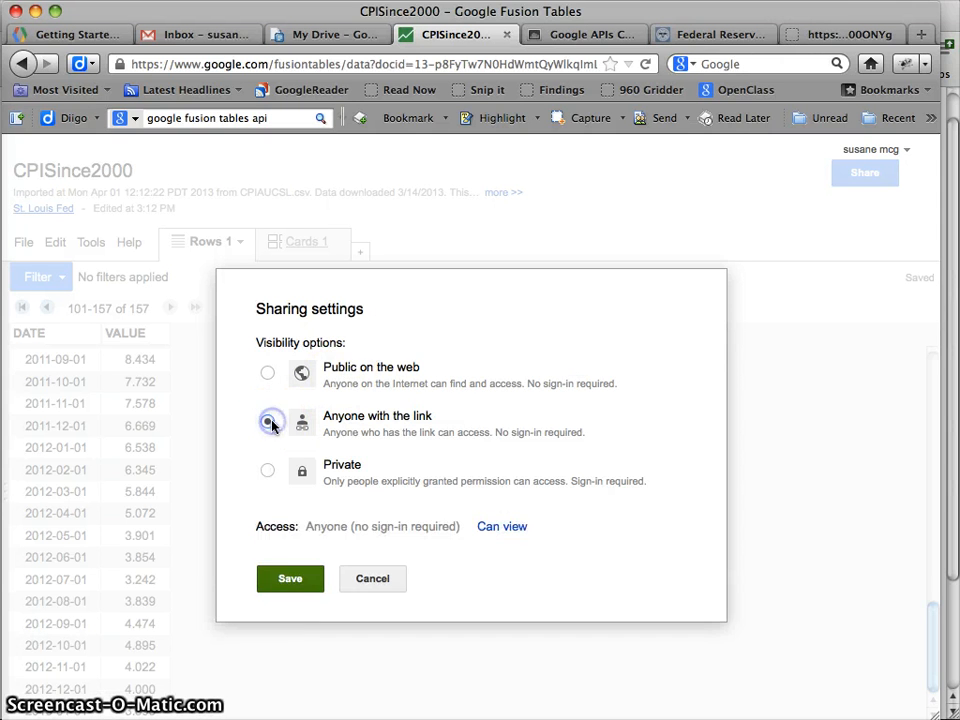
click(303, 577)
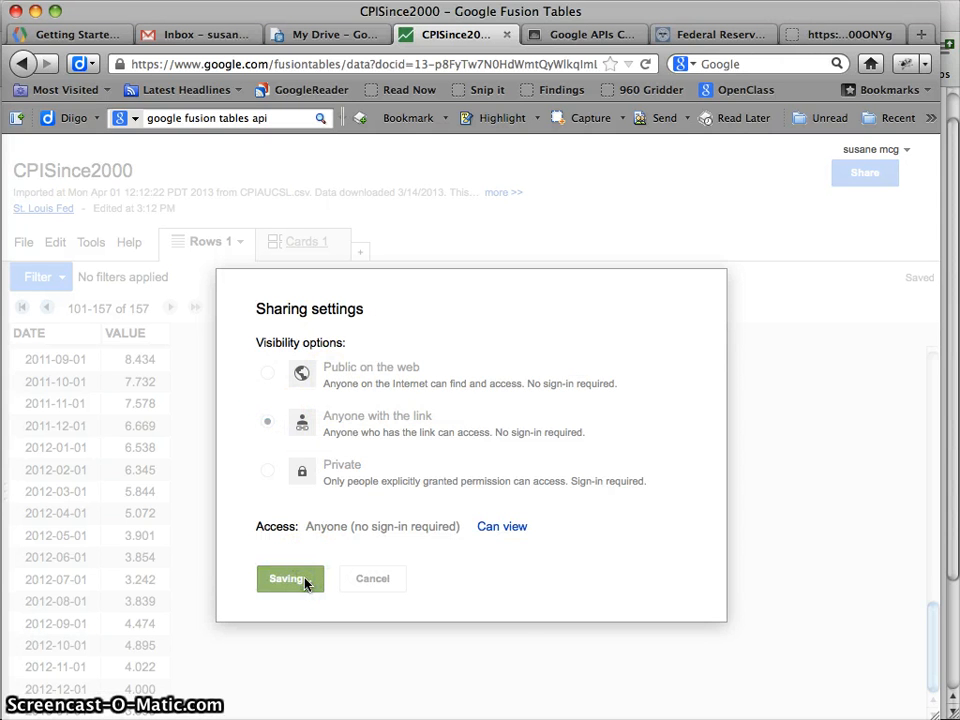
click(255, 678)
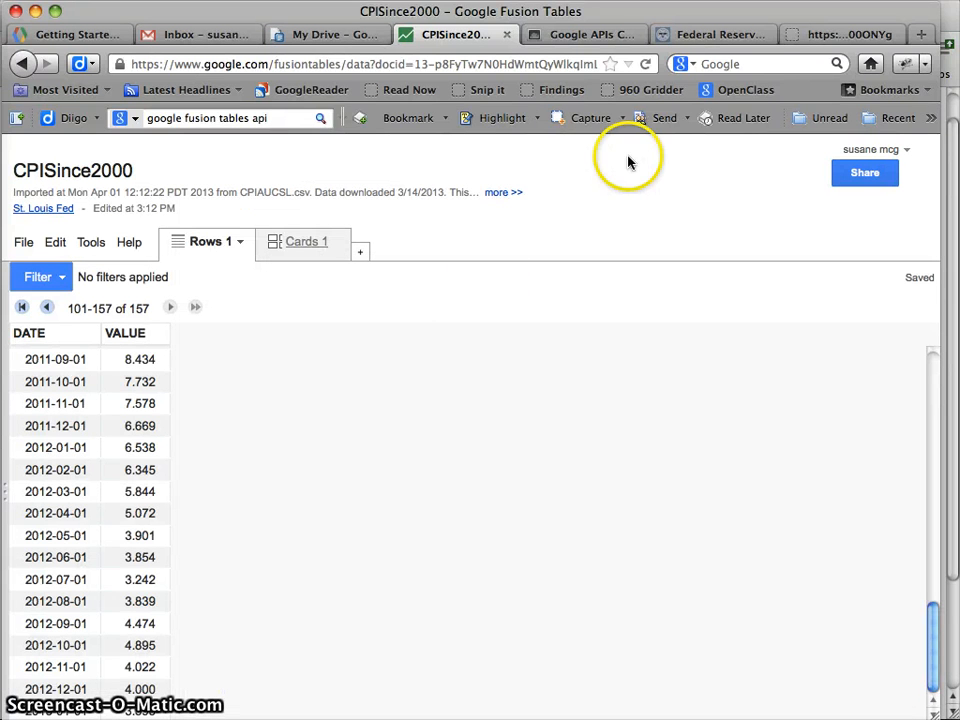
click(825, 36)
Reload the query and check the returned "rows" array of DATE/VALUE pairs
click(644, 64)
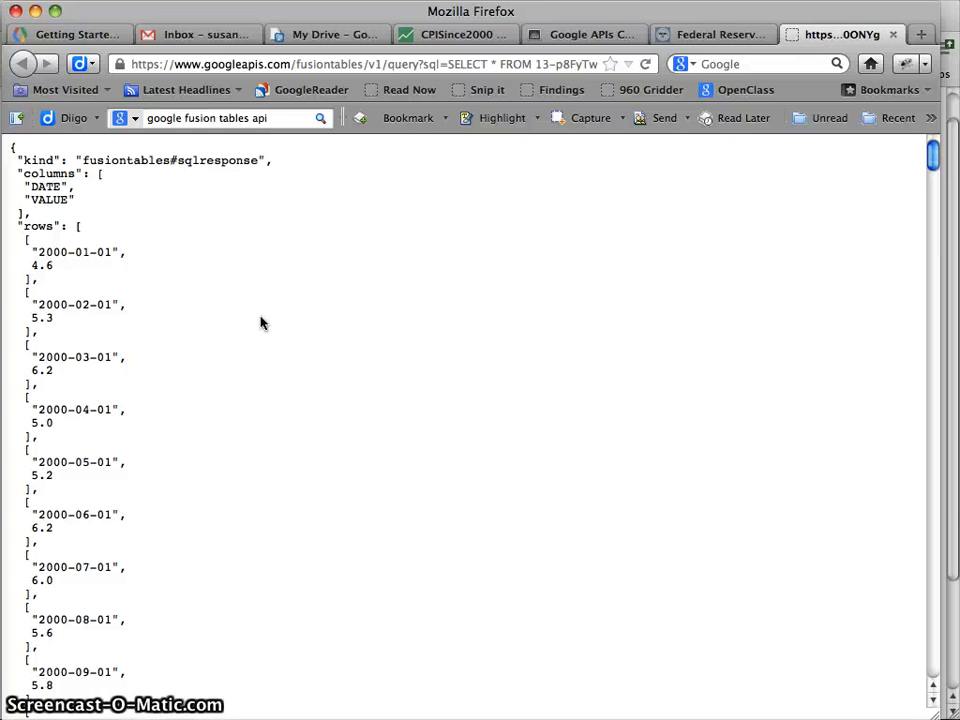
click(215, 292)
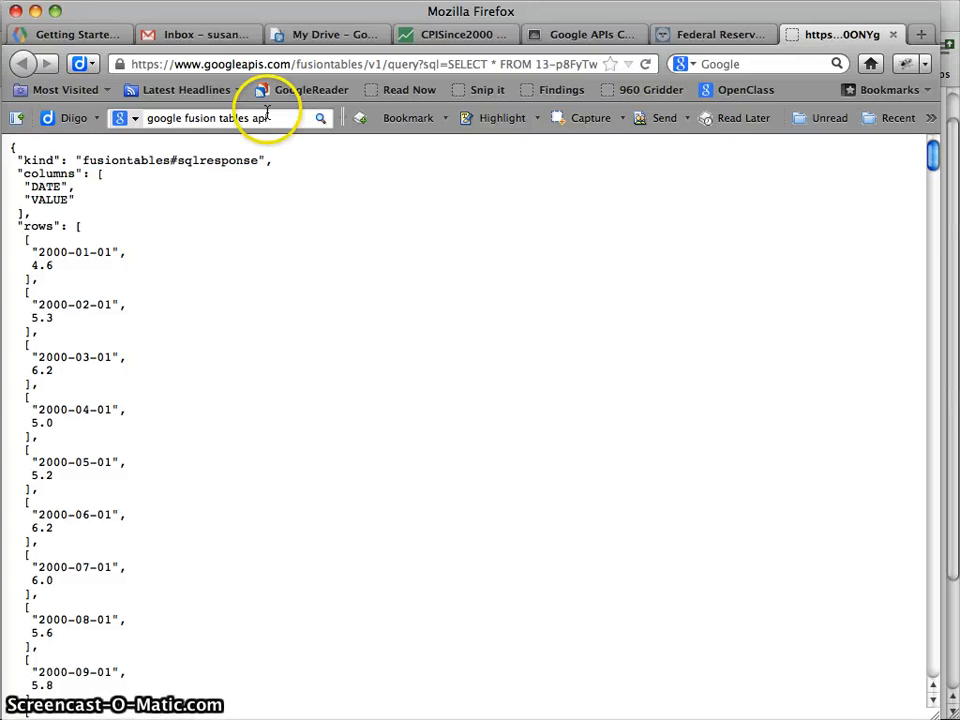
click(253, 64)
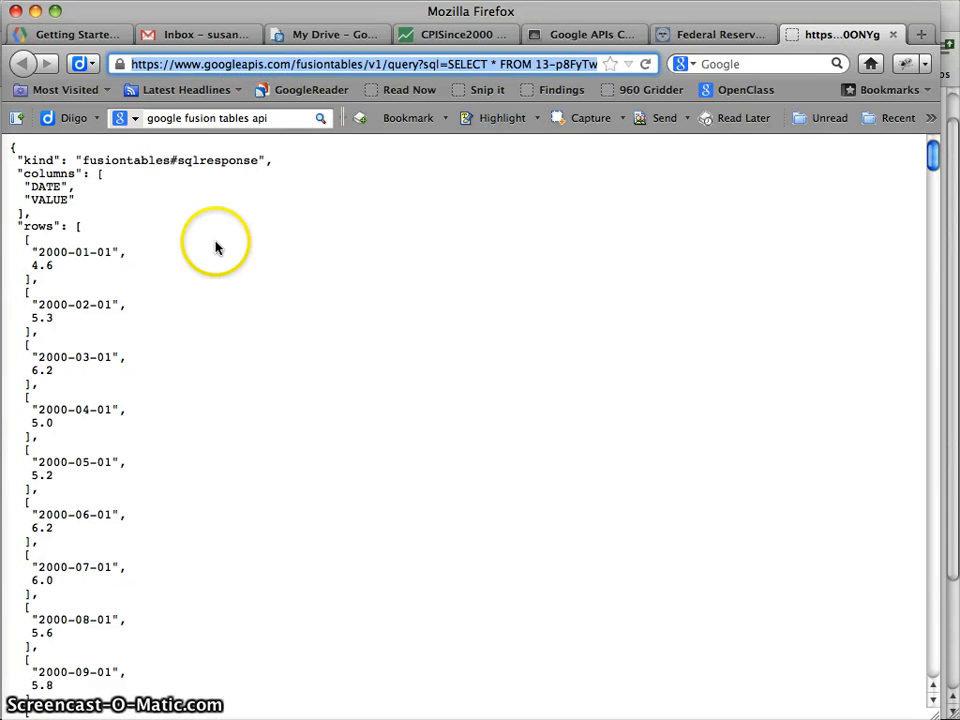
scroll(216, 247, down, 2)
scroll(190, 240, up, 2)
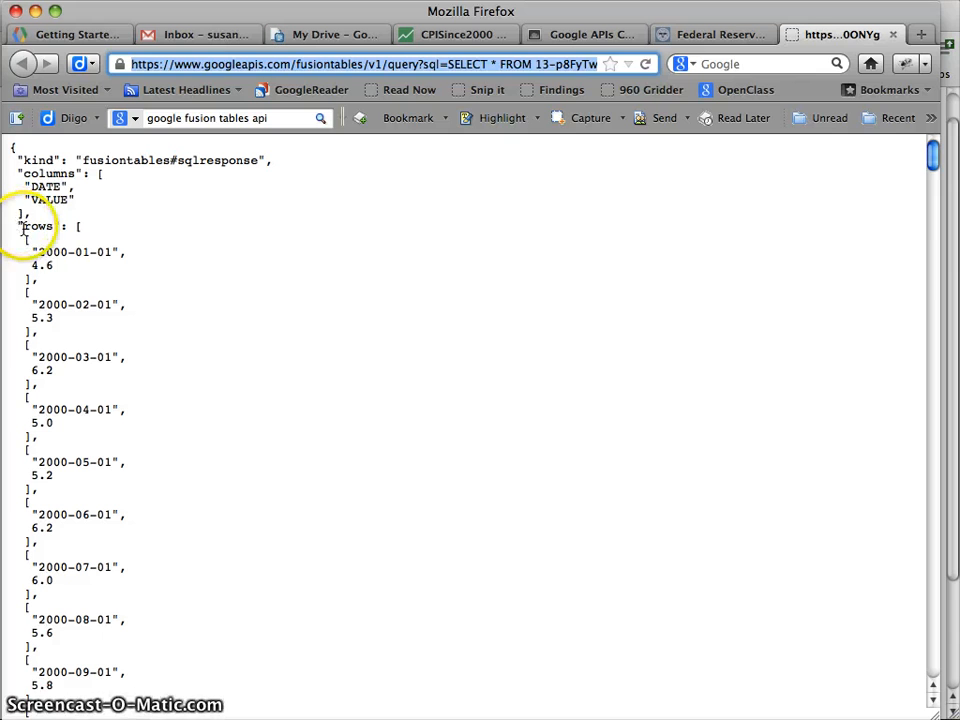
drag(17, 224, 55, 226)
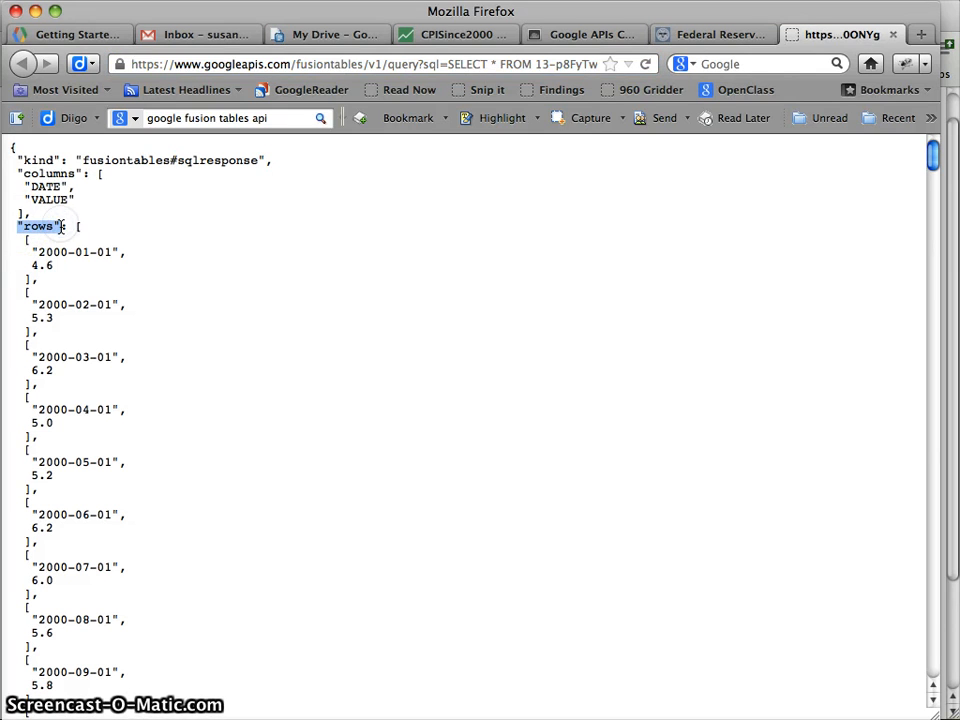
Compare the response's structure with FREDdata.json in Aptana, then return to the browser response
key(F3)
click(915, 181)
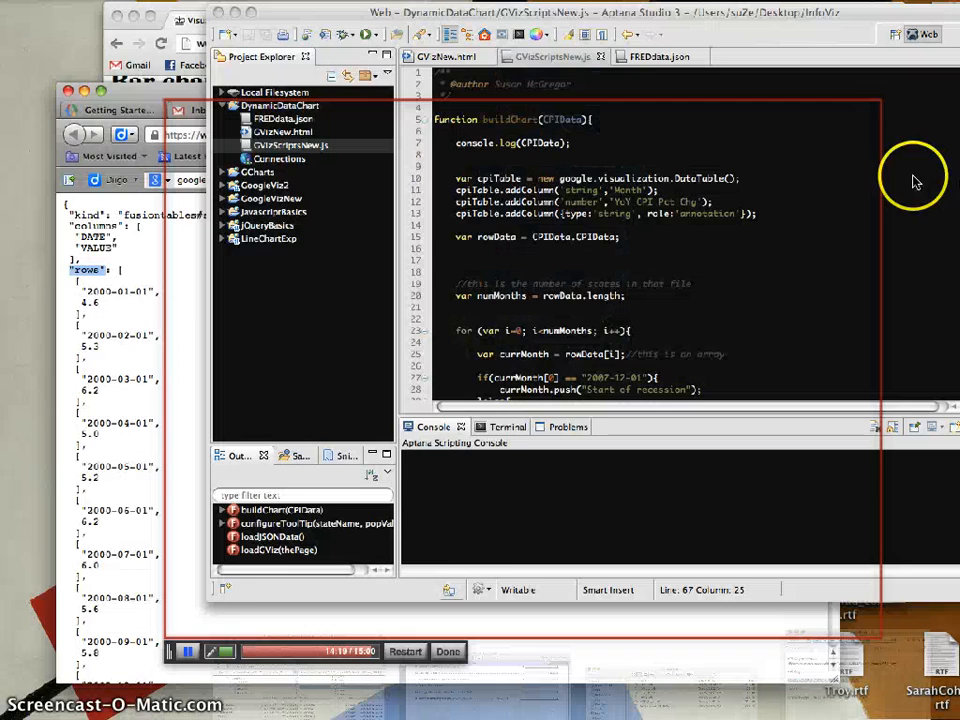
click(535, 64)
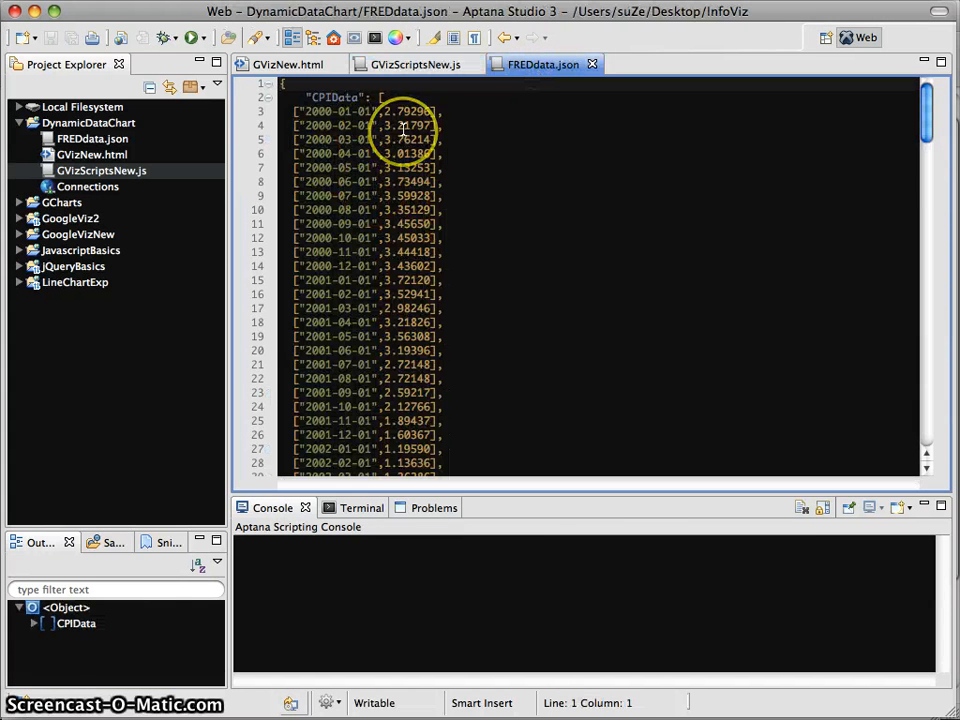
key(F3)
click(349, 444)
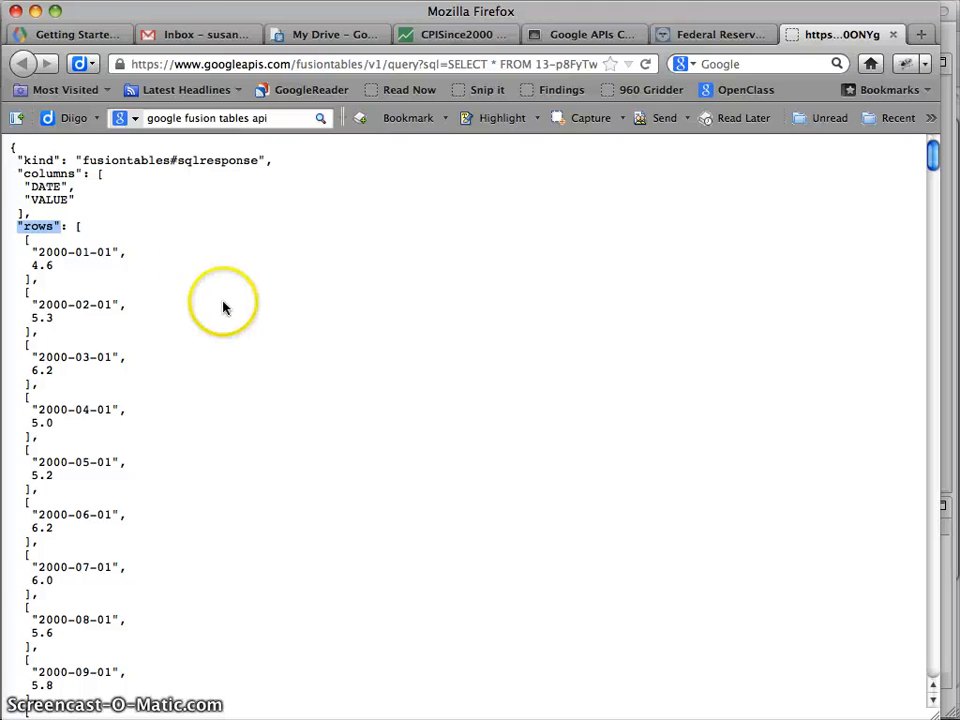
click(77, 226)
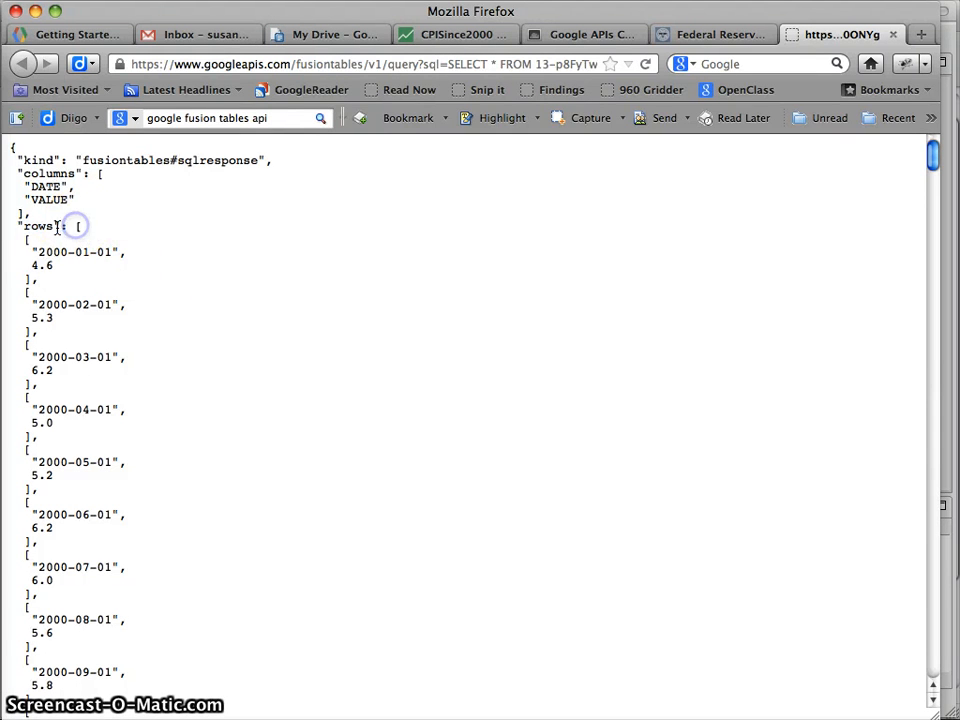
drag(17, 238, 37, 275)
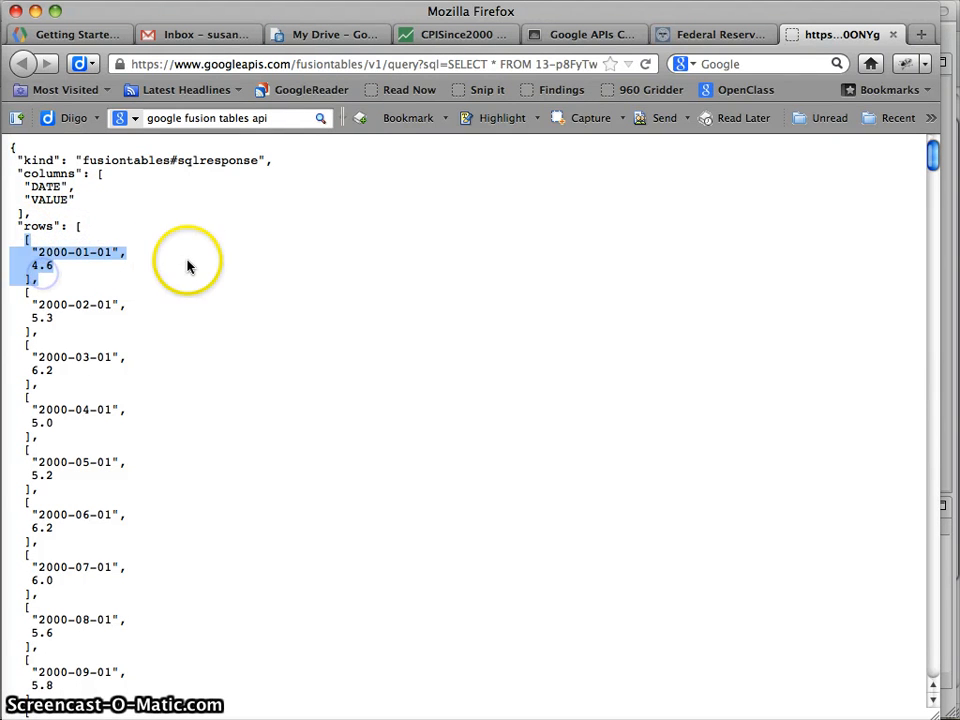
click(183, 265)
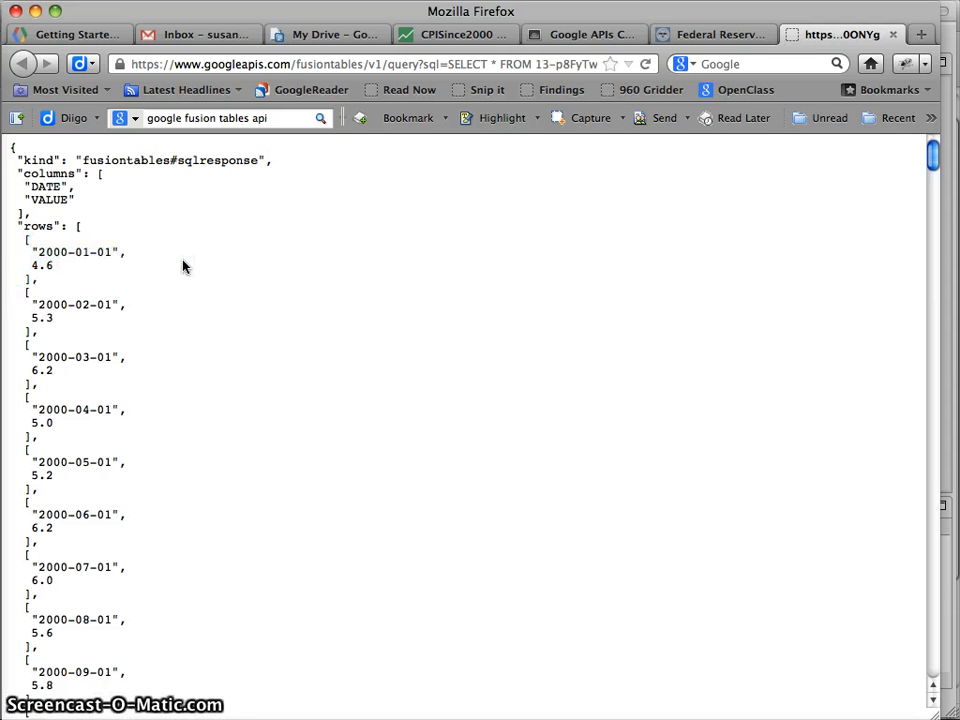